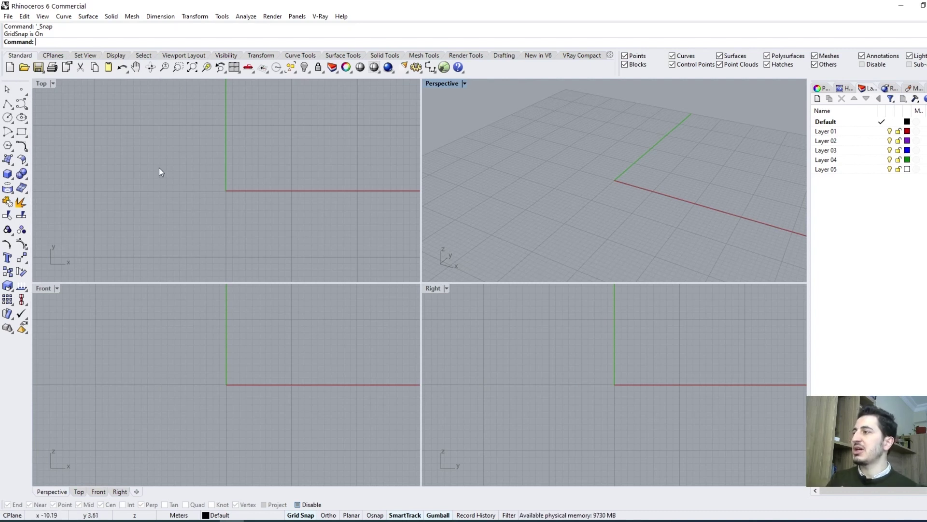
Clear away three trial points and pan the Top view so the origin sits lower left.
key(ctrl+z)
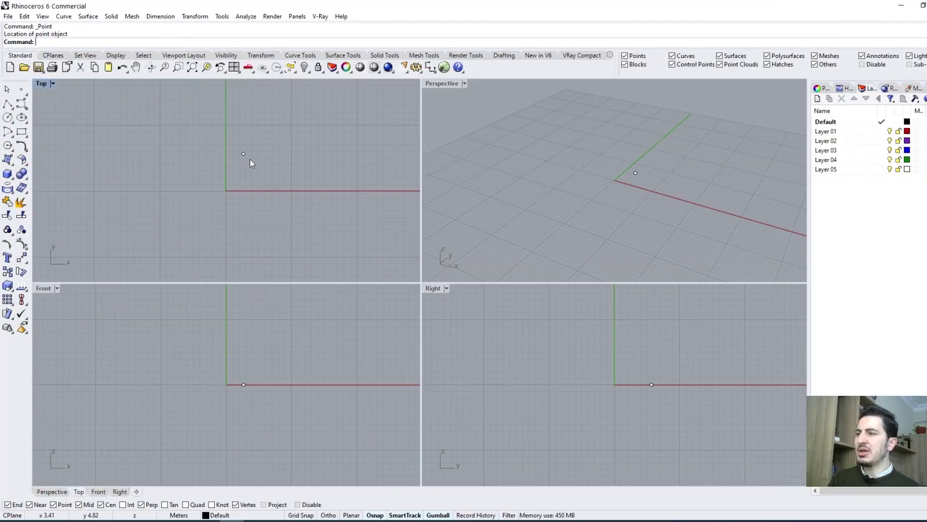
key(Return)
click(301, 133)
key(Return)
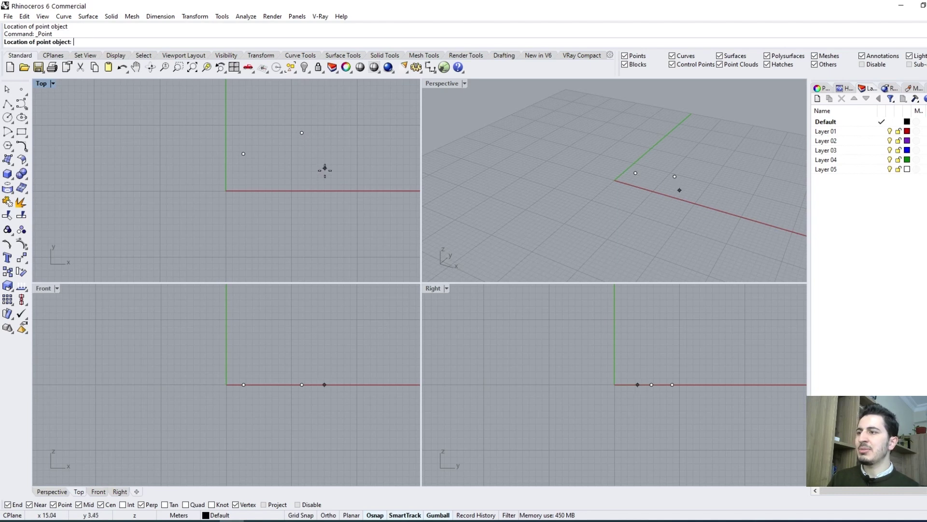
click(323, 184)
mouse_move(210, 104)
mouse_down()
mouse_move(422, 230)
mouse_move(377, 232)
mouse_up()
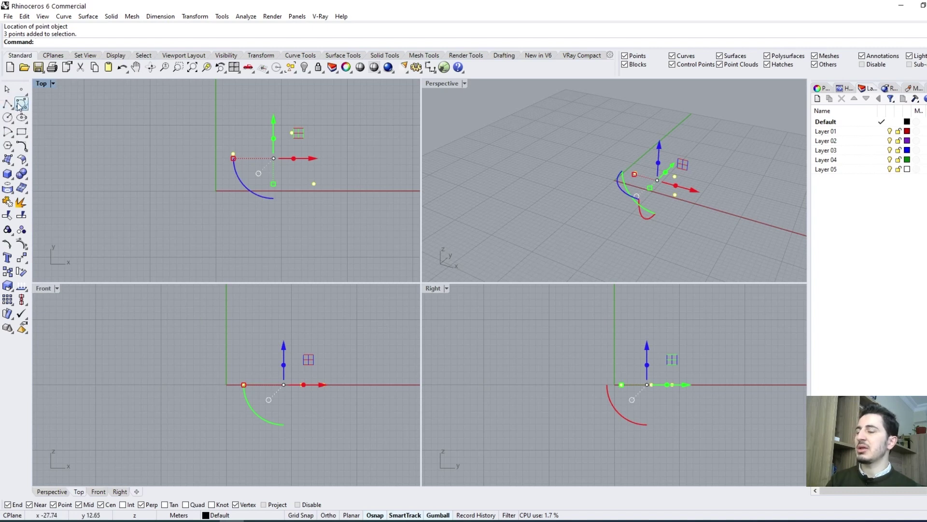
key(Delete)
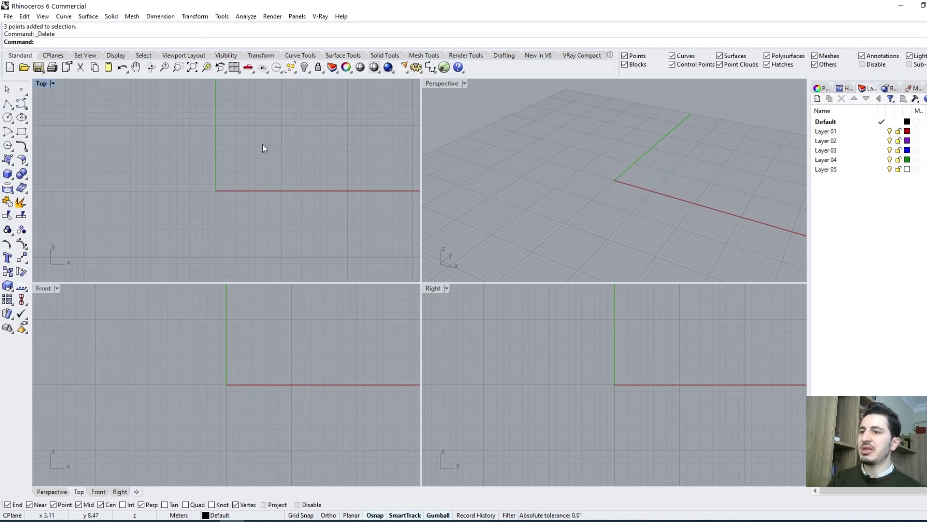
right_drag(204, 182, 172, 224)
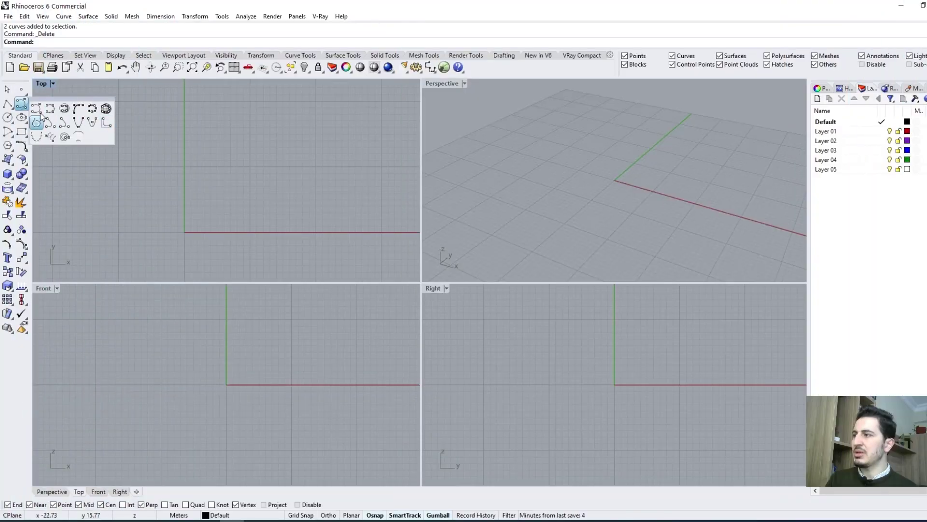
Draw a four-point control-point curve arching right and back down in the Top view.
click(36, 107)
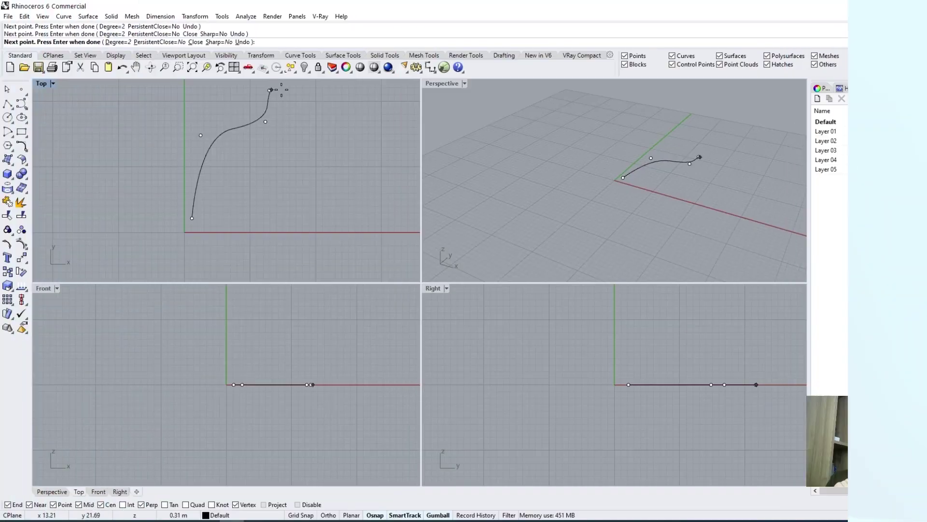
click(269, 90)
click(348, 105)
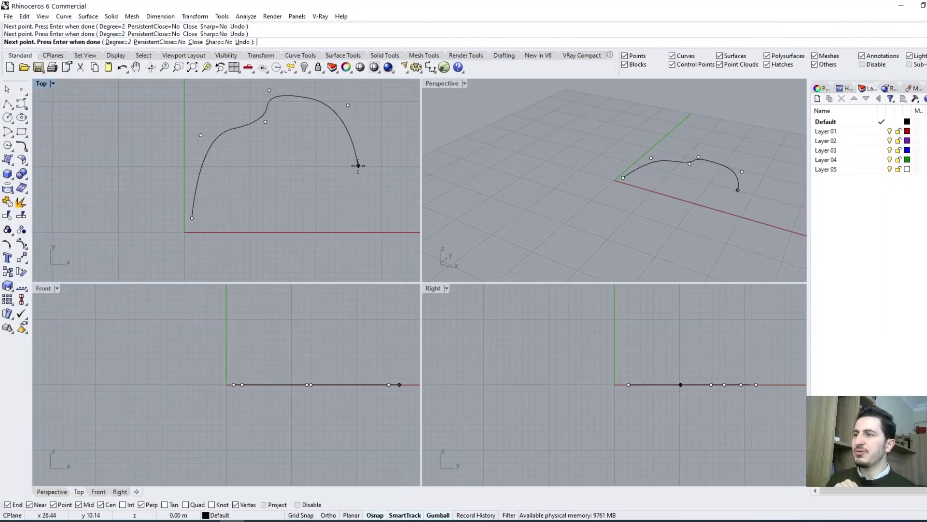
click(359, 165)
click(337, 219)
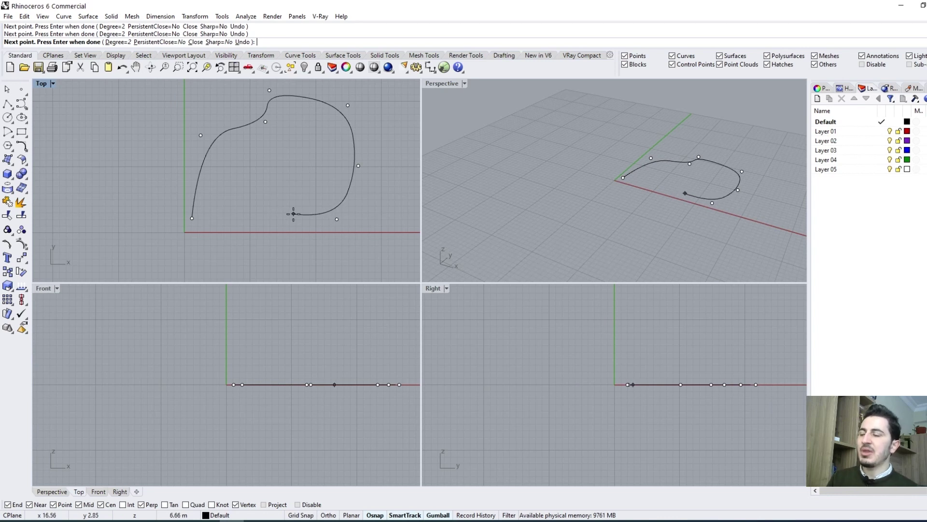
key(Return)
Reshape the curve by dragging two of its control points.
click(335, 108)
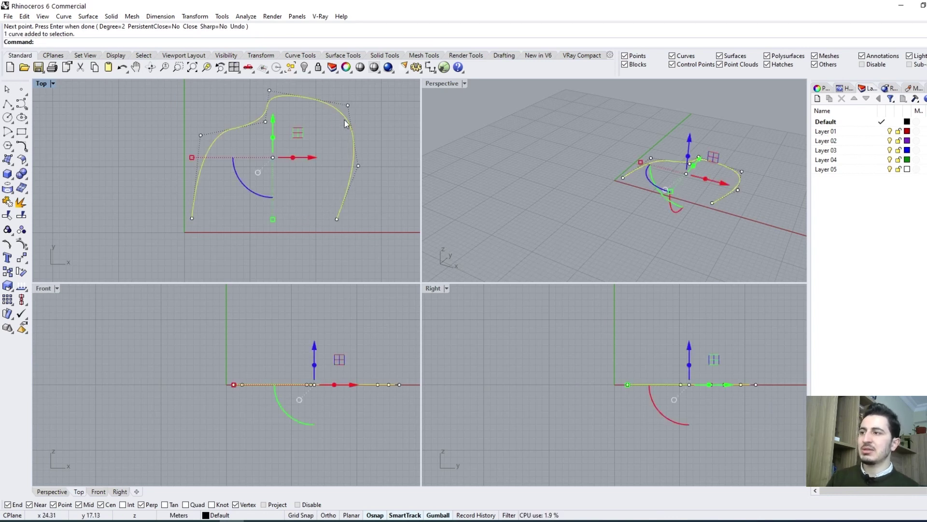
drag(348, 105, 372, 97)
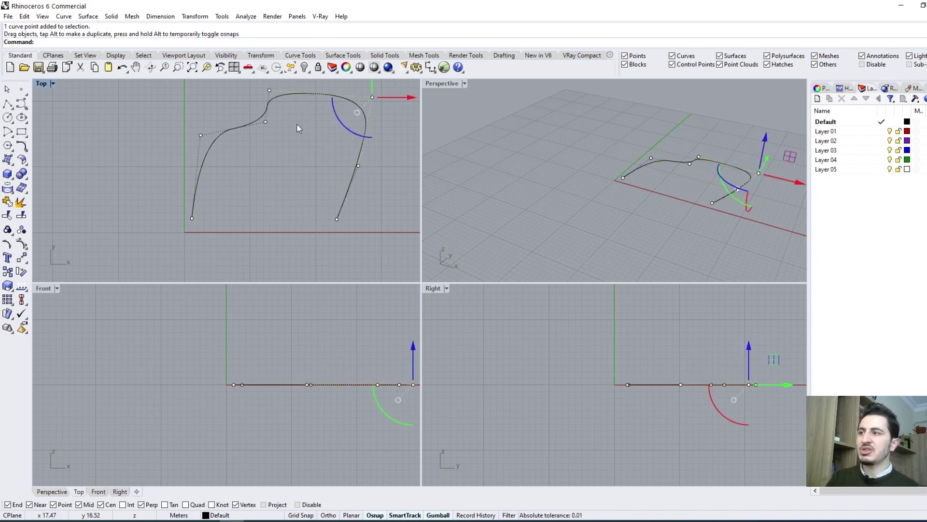
click(265, 121)
drag(266, 122, 262, 156)
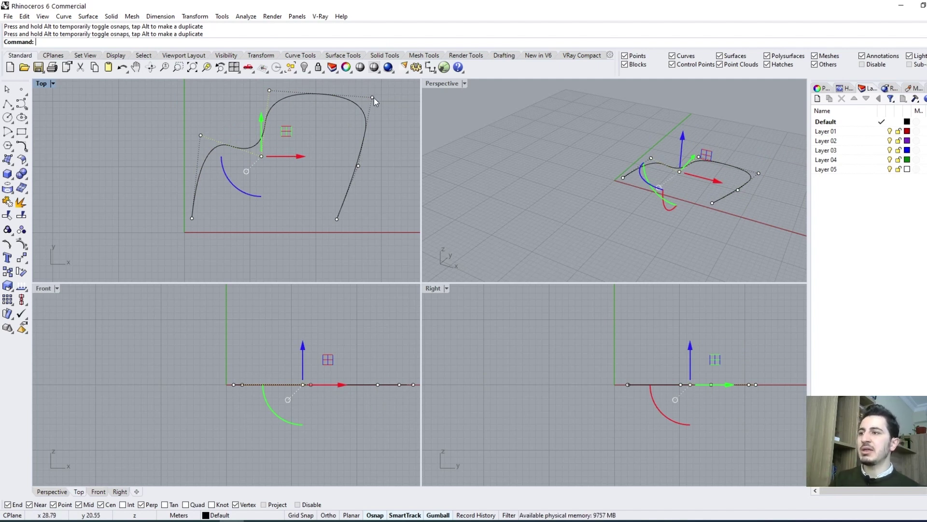
click(27, 110)
click(49, 111)
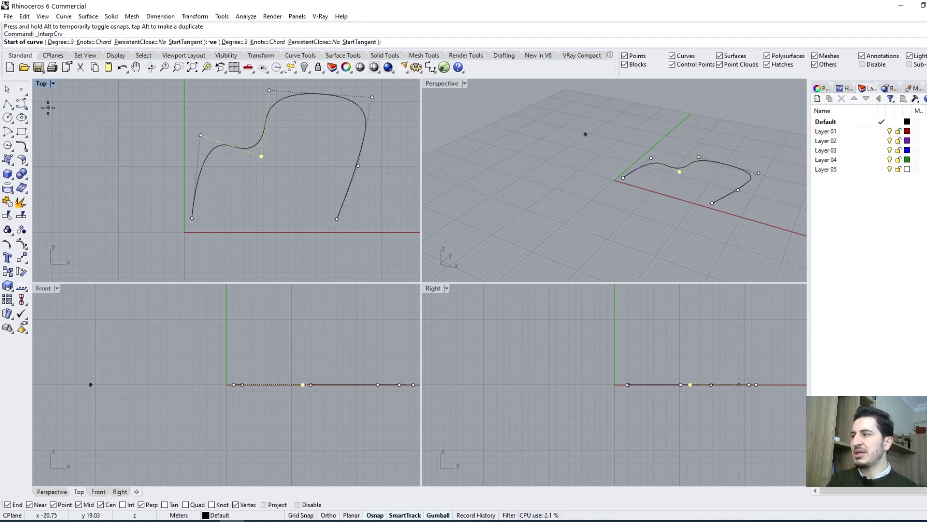
Draw an S-shaped interpolated curve through three points left of the origin.
click(126, 232)
click(76, 195)
click(101, 131)
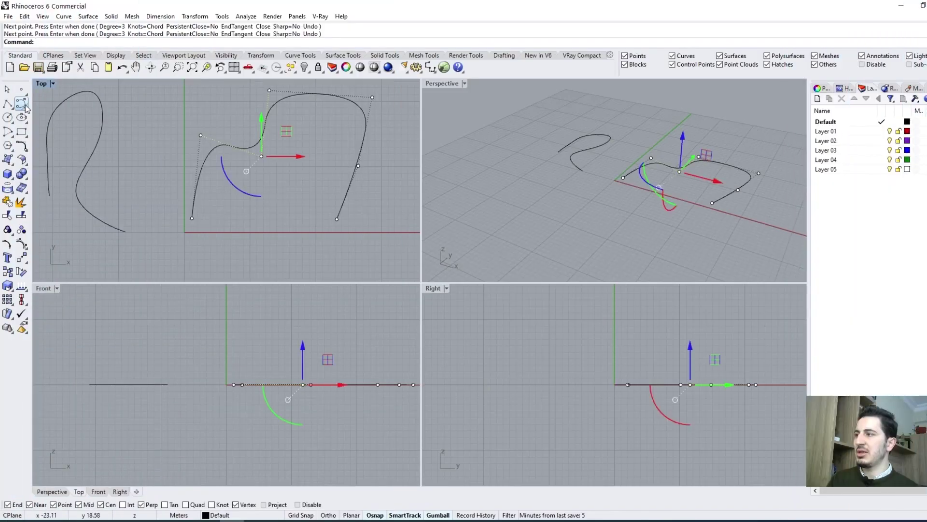
click(26, 107)
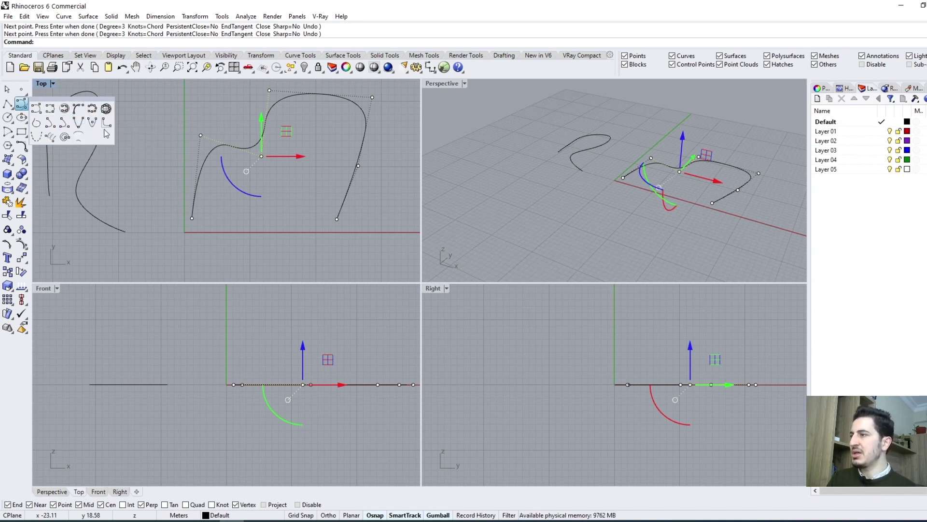
click(193, 143)
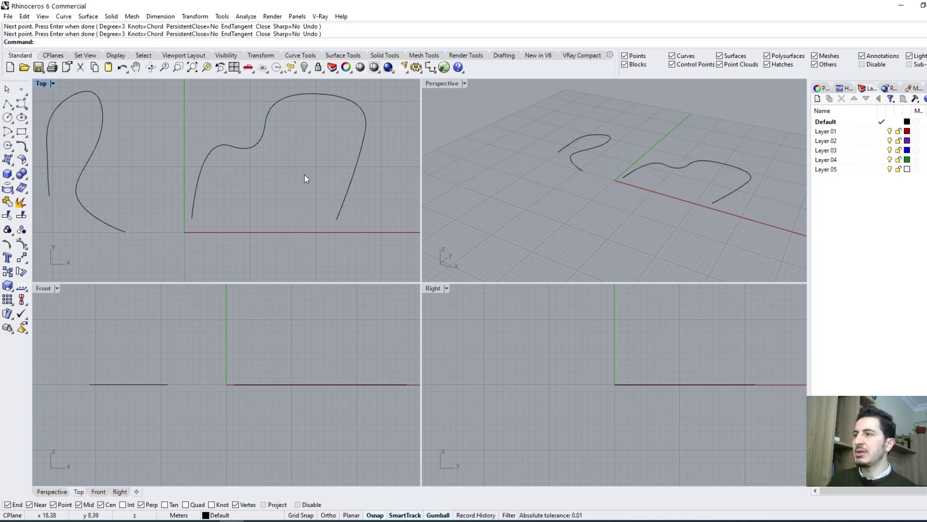
Try moving and rotating the first curve with the gumball, undoing both changes.
click(271, 109)
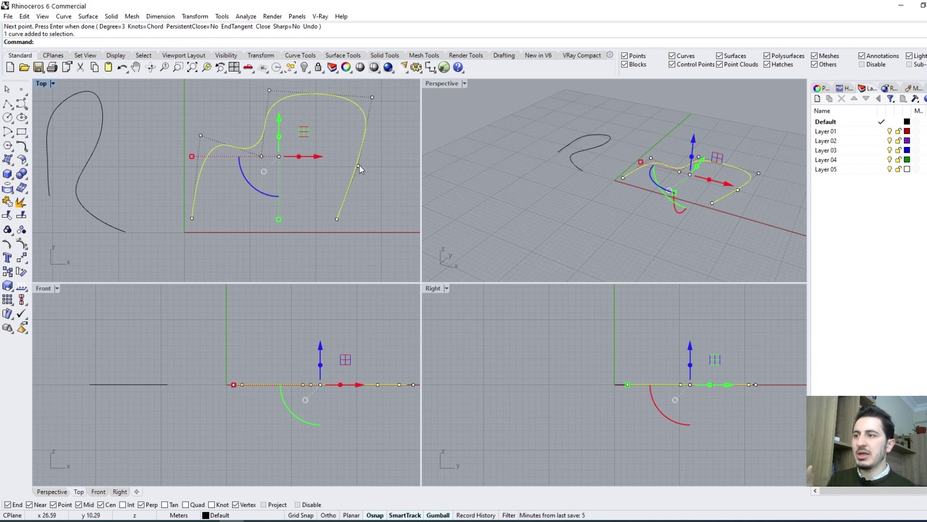
mouse_move(284, 156)
mouse_down()
mouse_move(337, 156)
mouse_move(245, 156)
mouse_up()
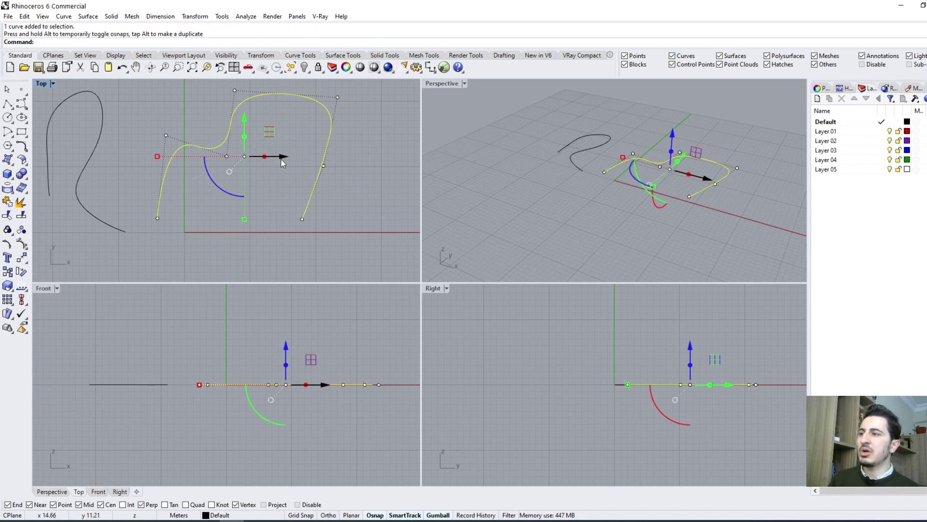
key(ctrl+z)
drag(279, 131, 279, 133)
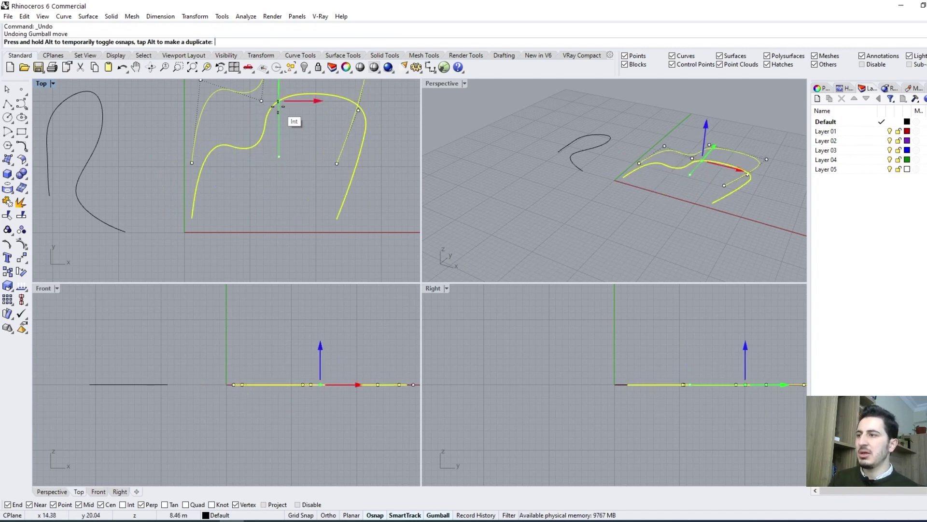
drag(265, 192, 319, 198)
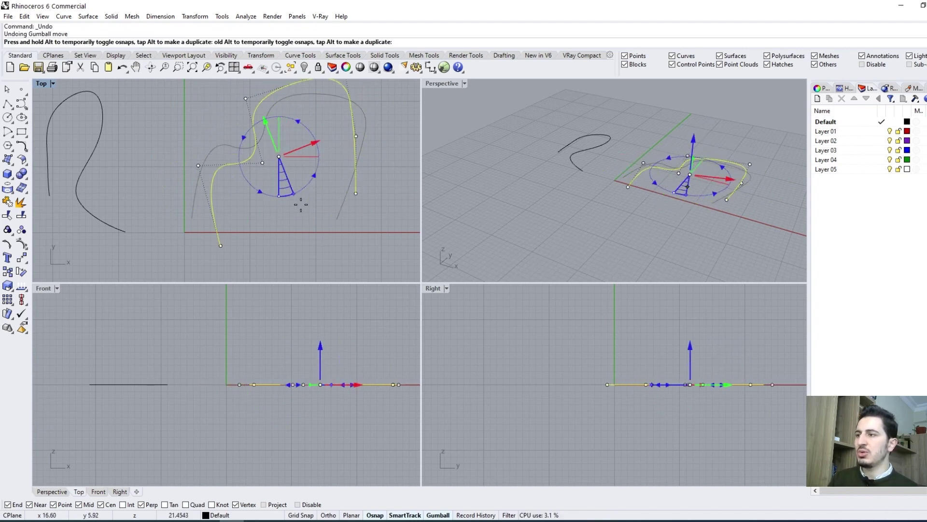
key(ctrl+z)
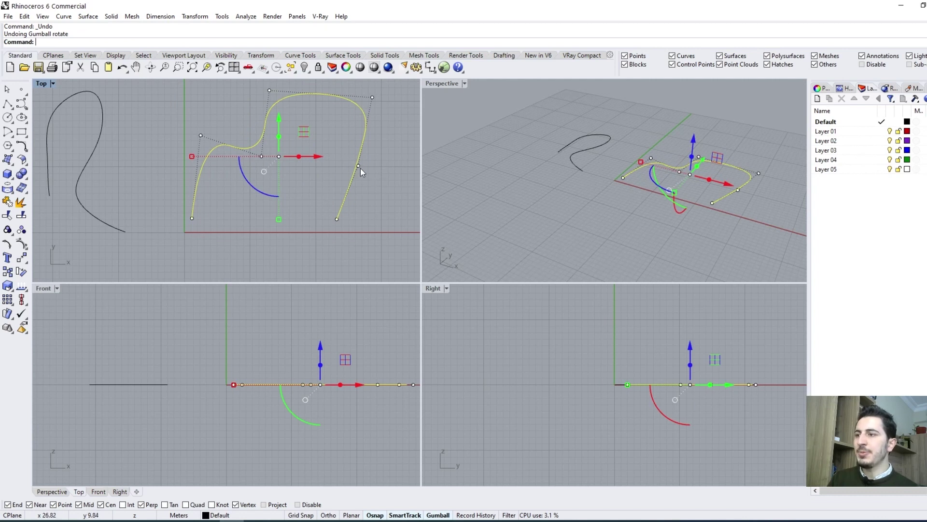
click(359, 167)
key(Escape)
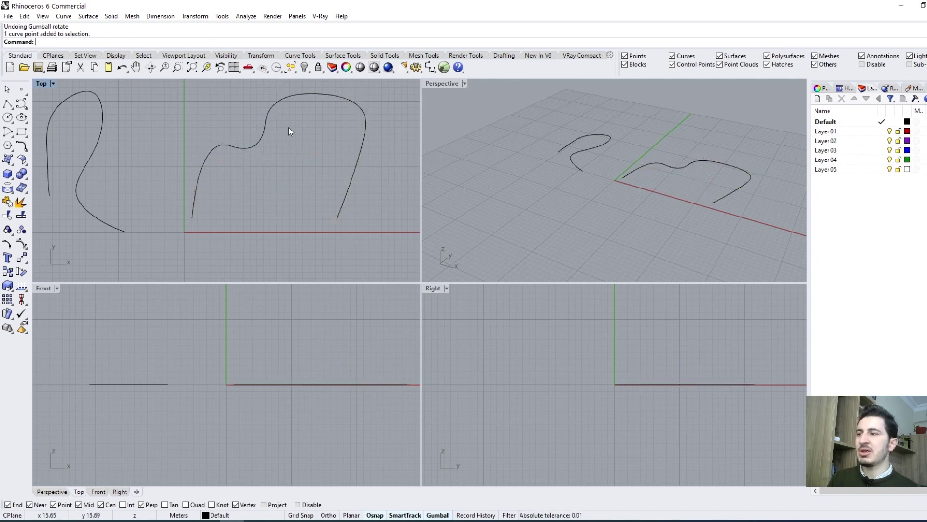
Show the curve's control points and drag the right-end point left so it bends inward.
click(293, 100)
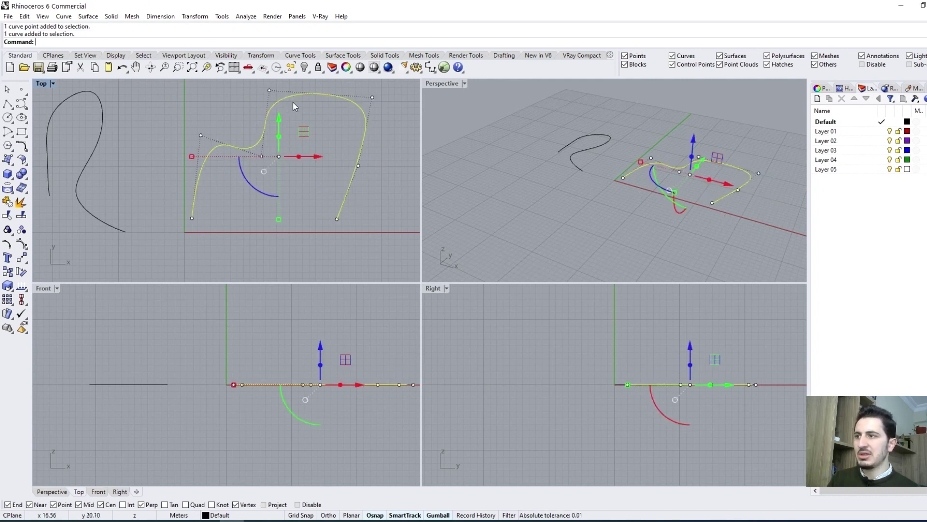
key(F10)
click(358, 166)
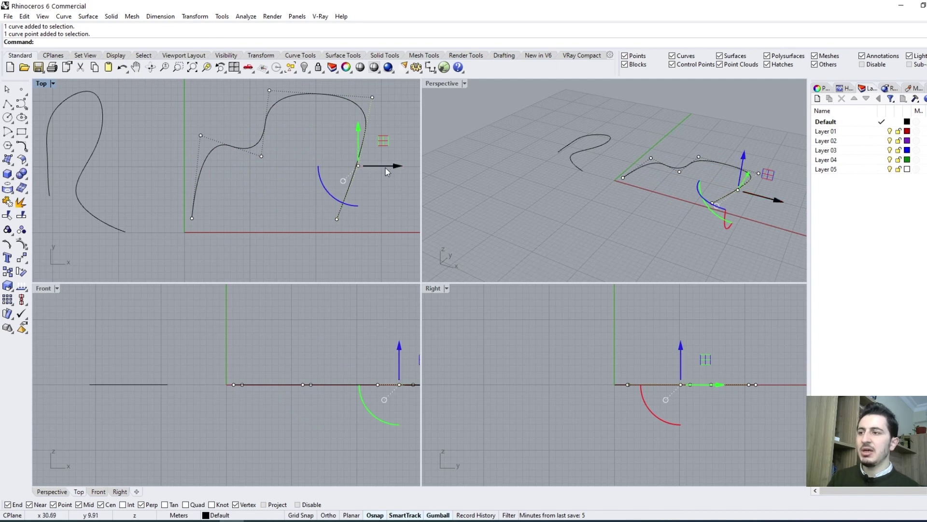
mouse_move(385, 167)
mouse_down()
mouse_move(378, 187)
mouse_move(326, 146)
mouse_up()
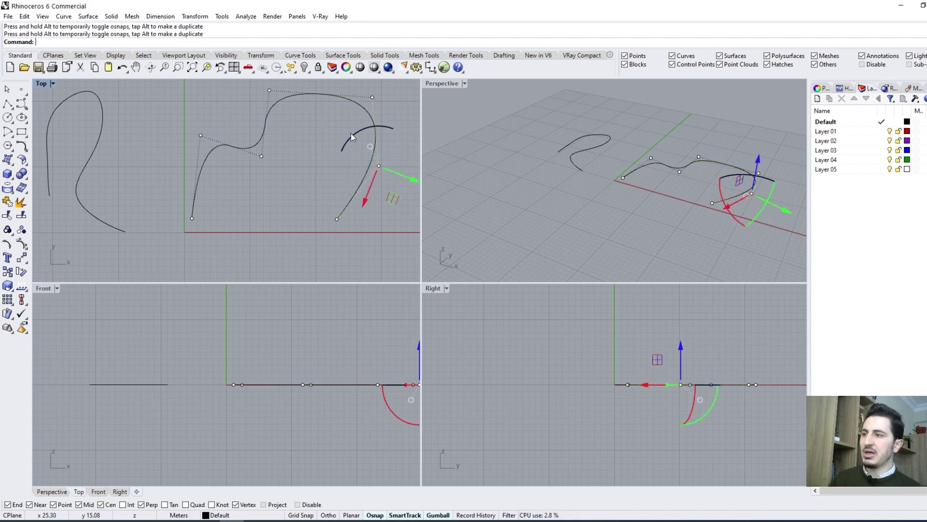
key(ctrl+z)
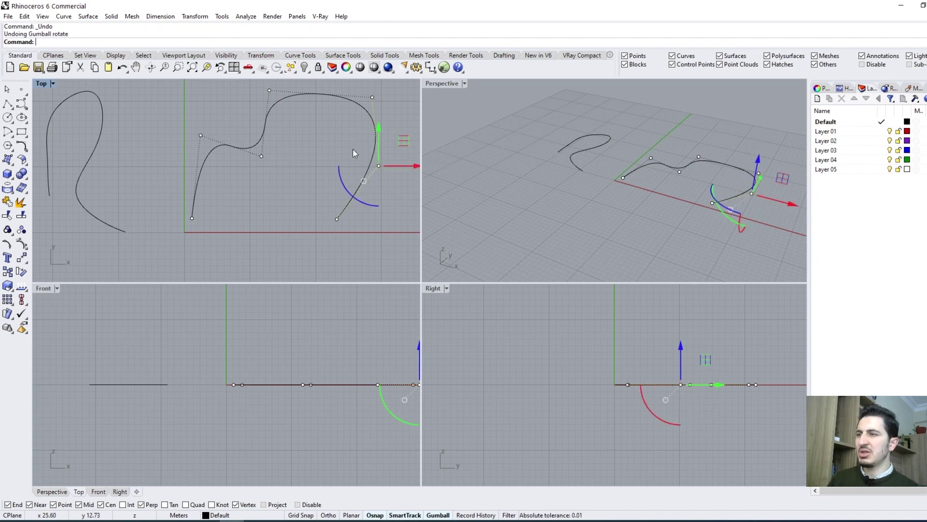
drag(380, 182, 302, 182)
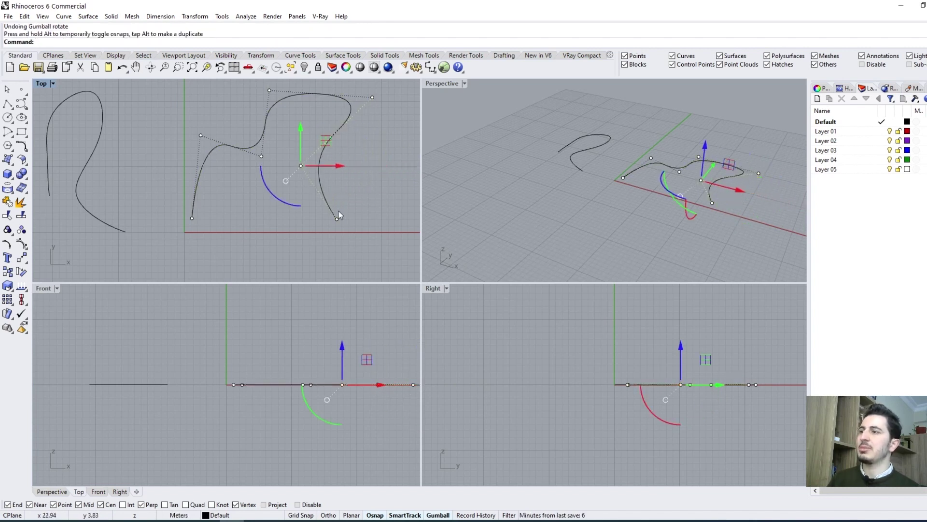
click(246, 238)
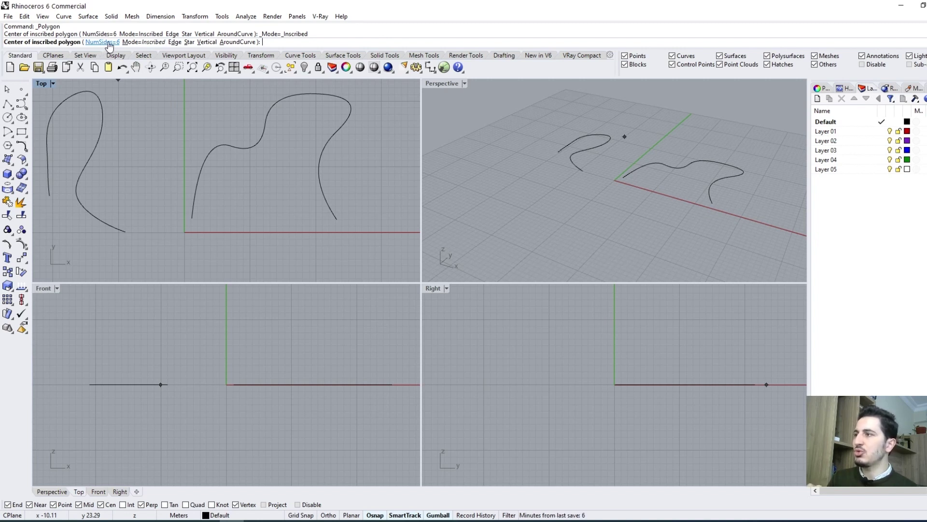
Draw an 8-sided inscribed polygon centred below the right-hand curve, corner straight above centre.
click(105, 42)
text(8)
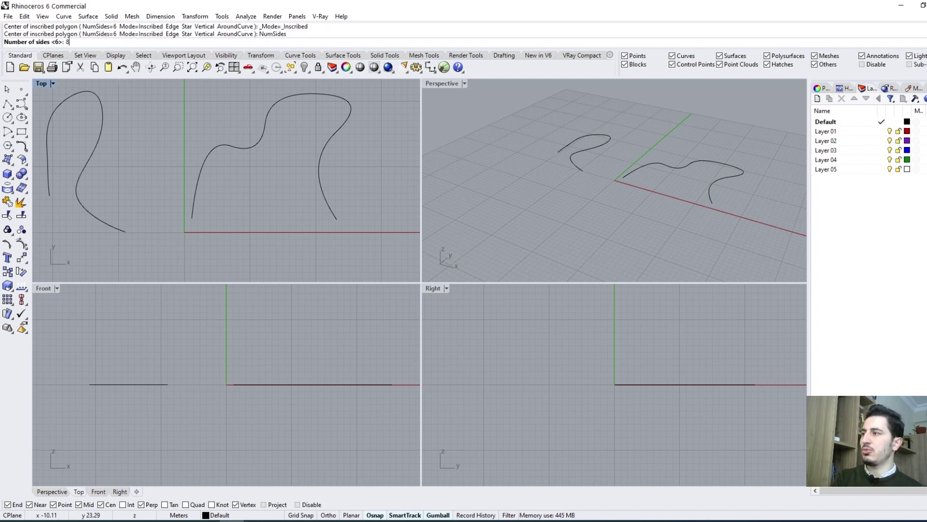
key(Return)
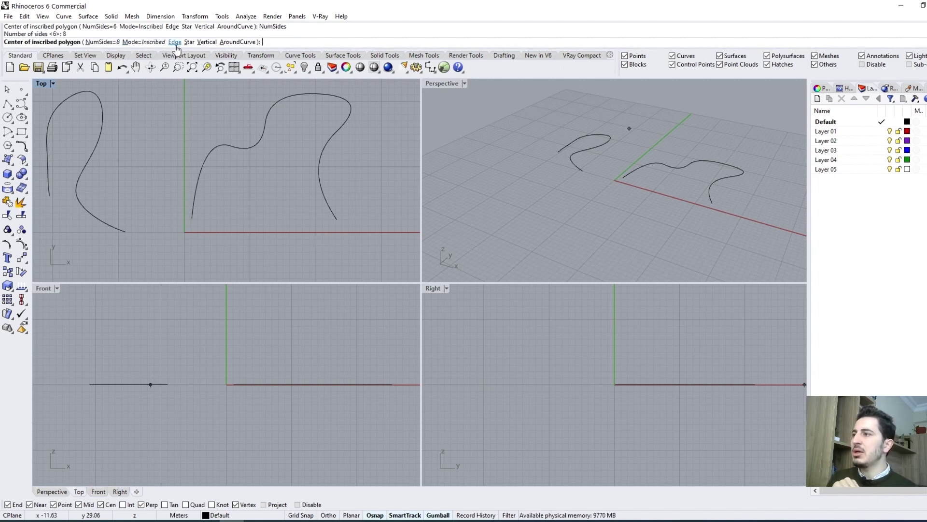
click(262, 246)
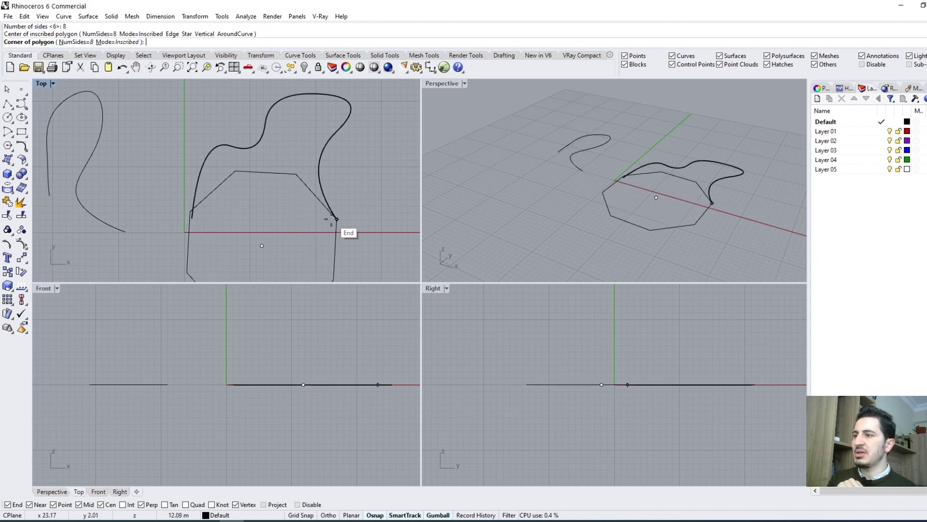
key(F8)
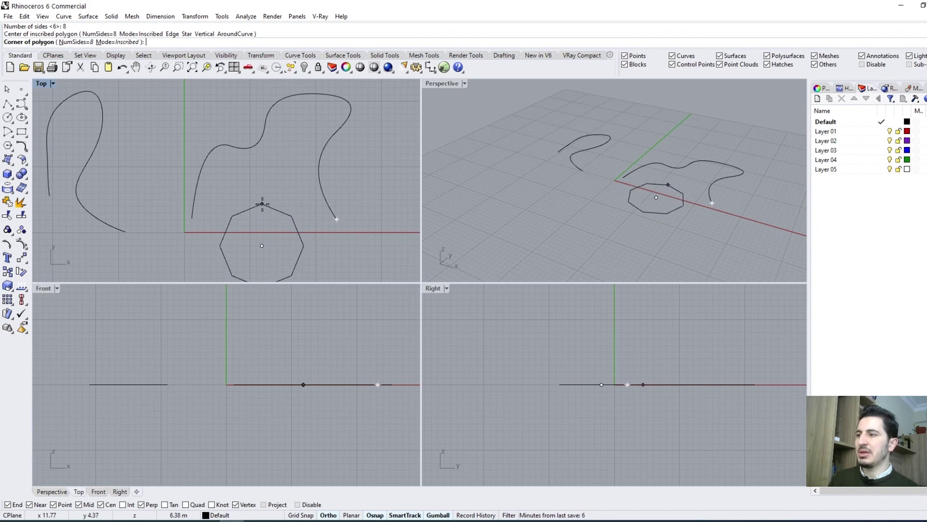
key(F8)
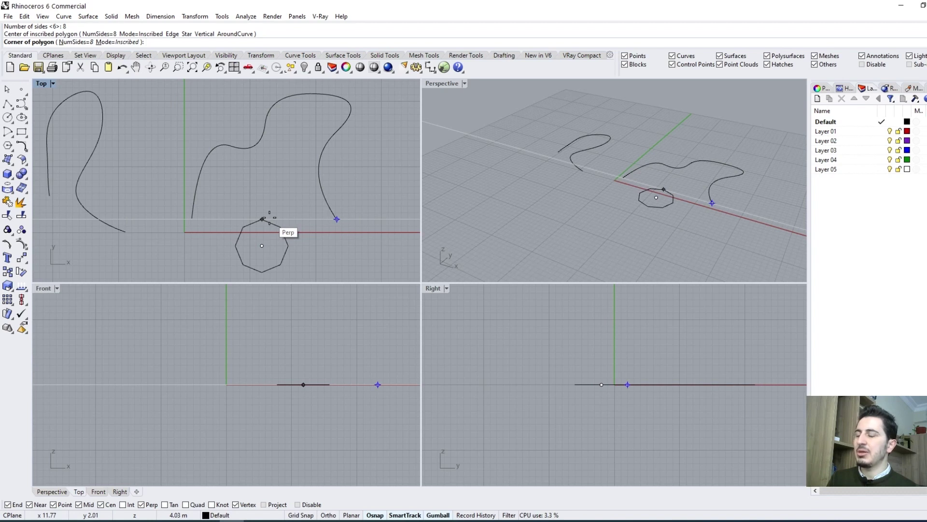
click(128, 42)
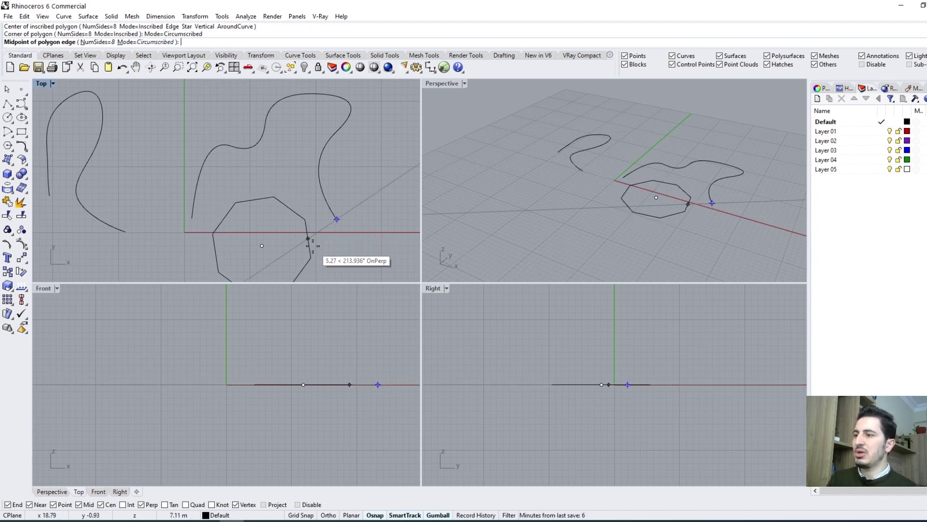
key(shift)
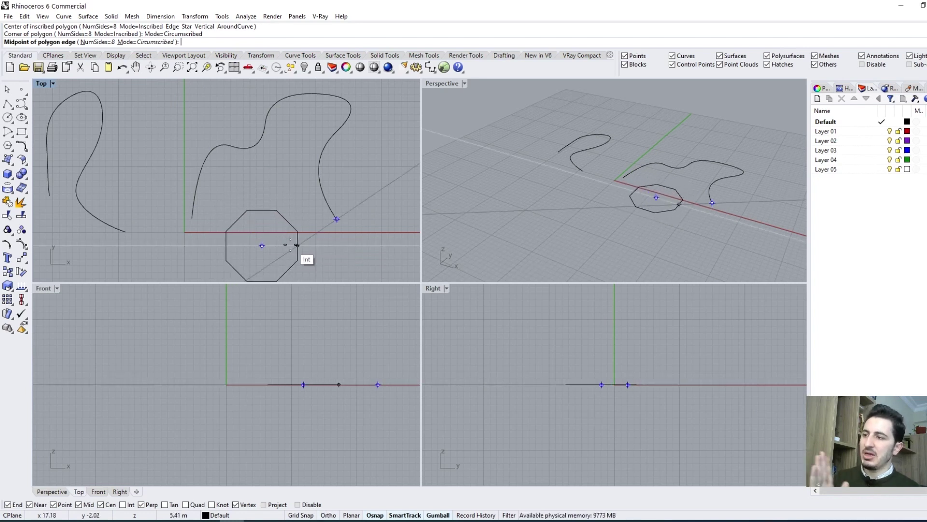
click(155, 43)
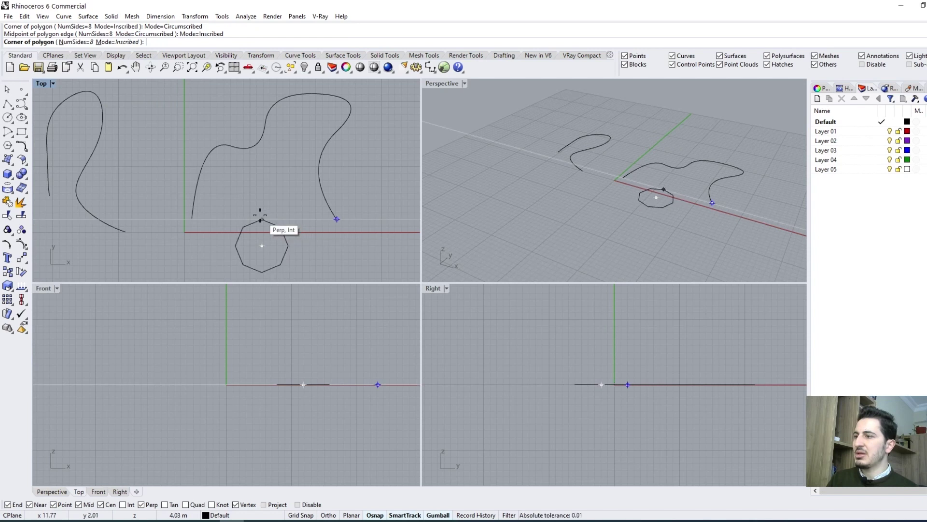
click(261, 221)
click(286, 239)
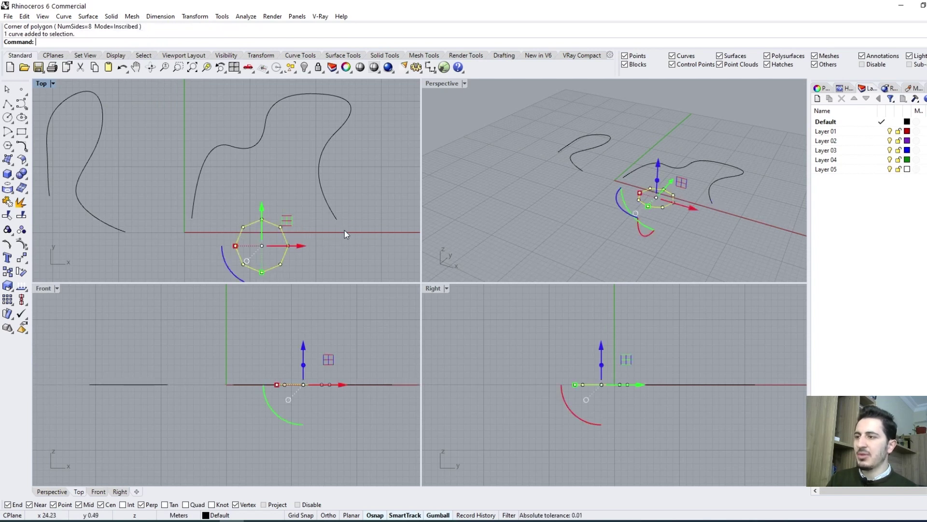
Slide the octagon up along Y with the gumball until it straddles the freeform curve.
right_drag(347, 231, 290, 202)
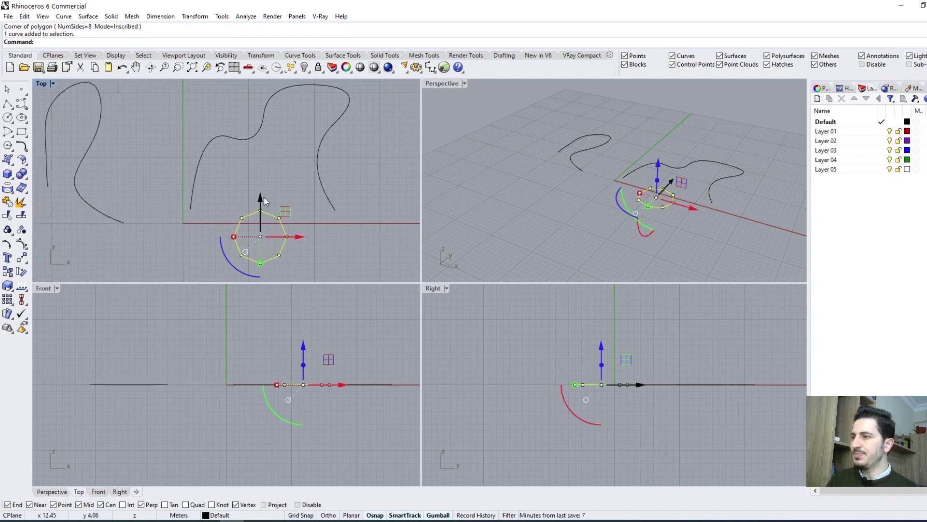
drag(265, 201, 276, 178)
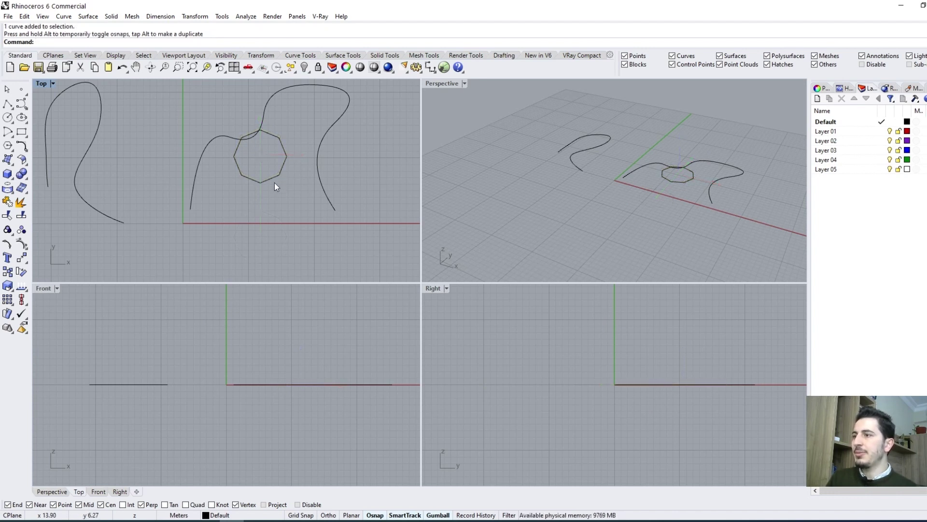
click(274, 180)
drag(263, 121, 247, 127)
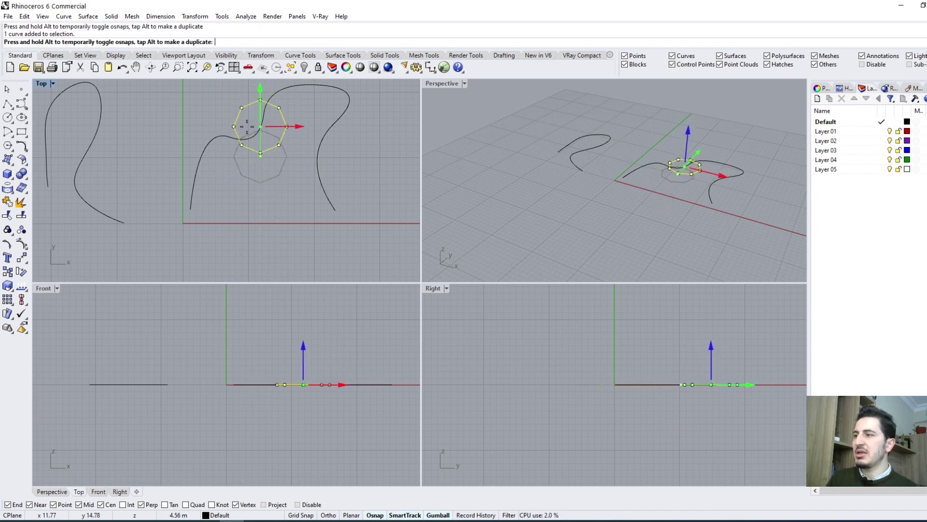
drag(248, 130, 248, 129)
scroll(319, 208, up, 3)
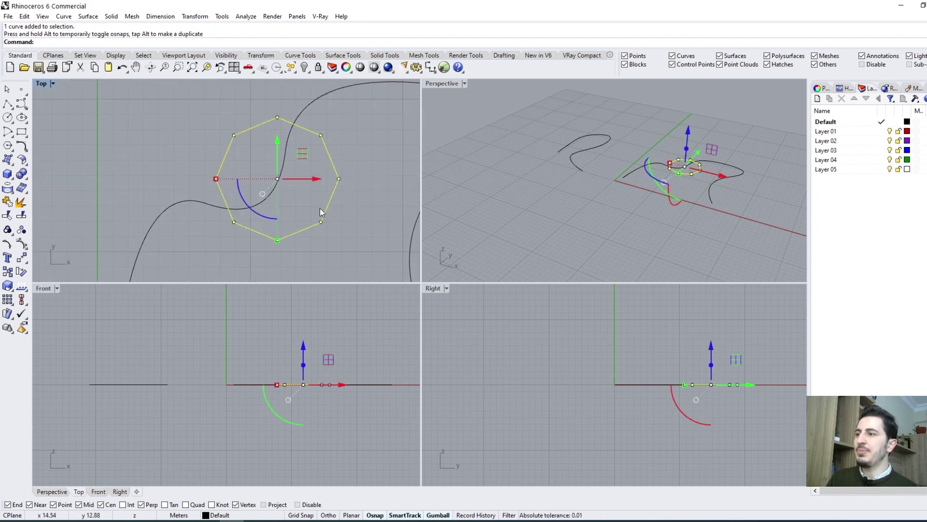
scroll(335, 175, up, 1)
key(Escape)
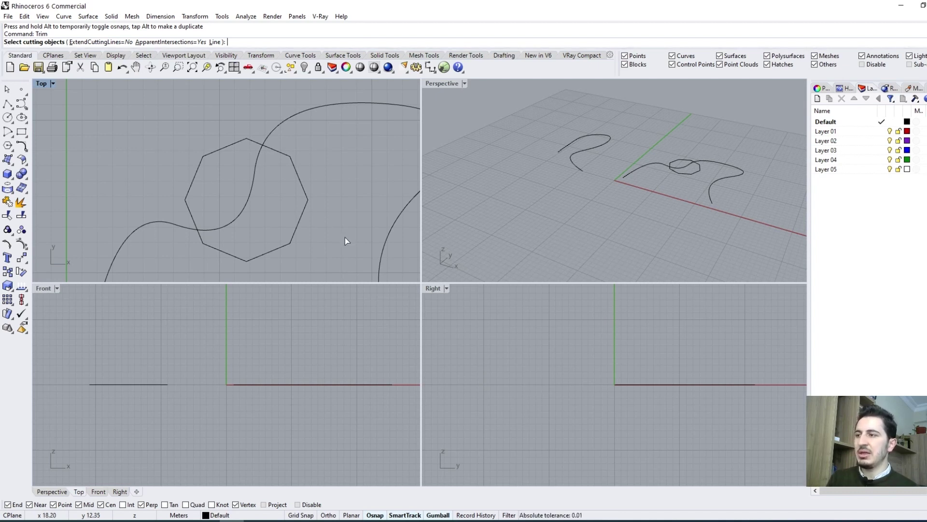
click(300, 181)
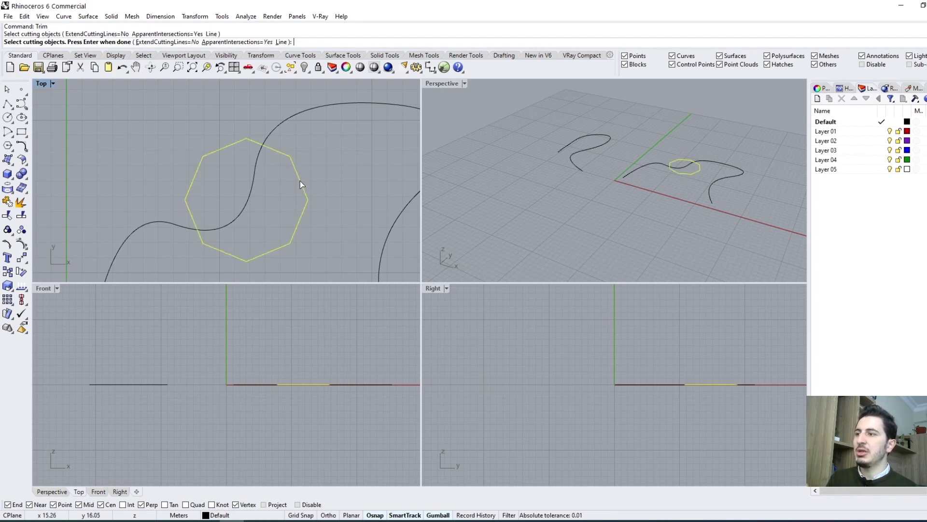
key(Return)
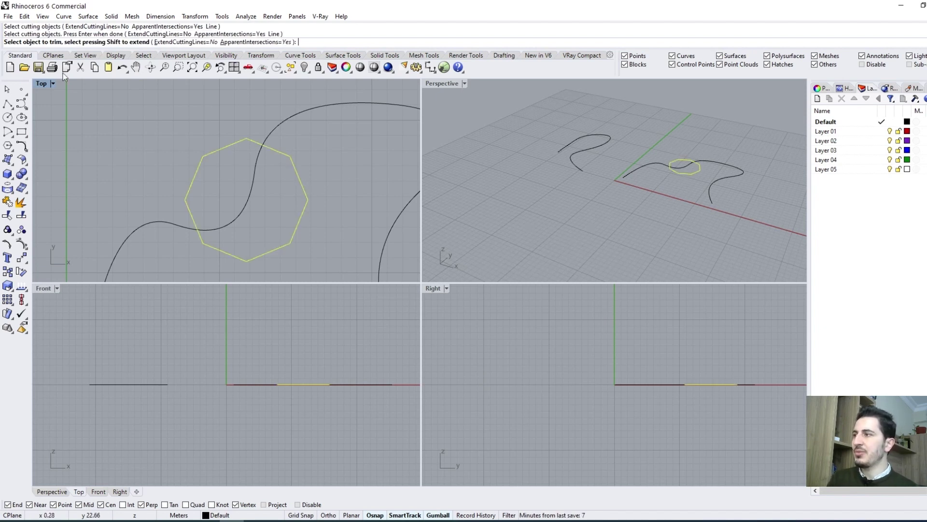
click(249, 190)
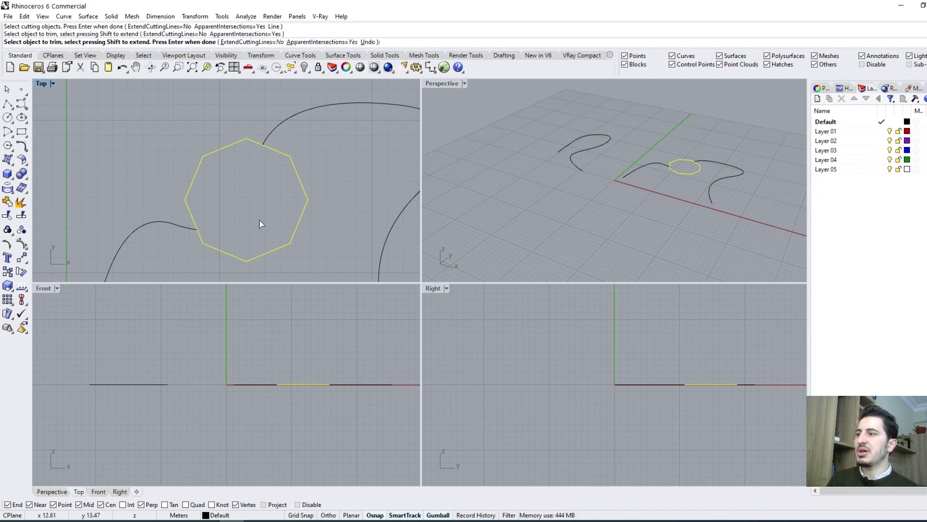
key(Return)
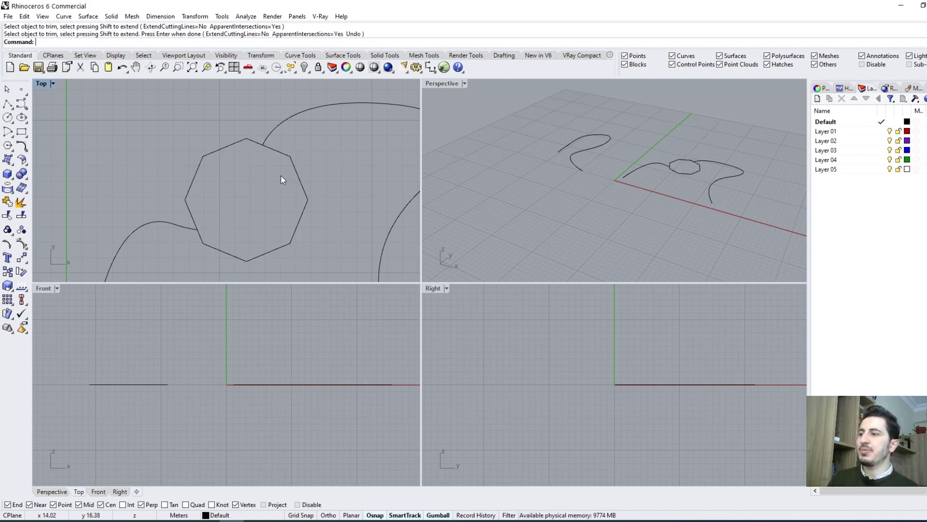
scroll(284, 176, down, 2)
scroll(310, 232, down, 2)
scroll(260, 137, down, 1)
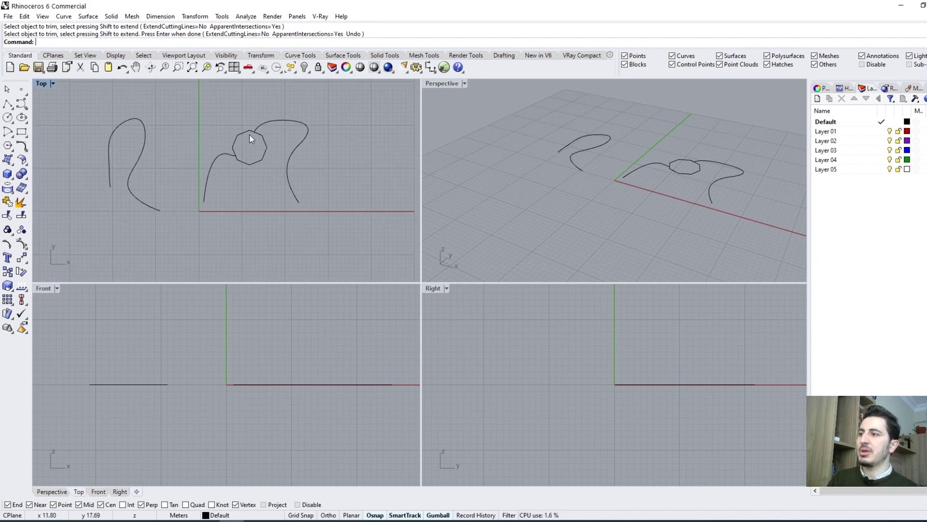
scroll(256, 136, up, 5)
key(ctrl+z)
key(Escape)
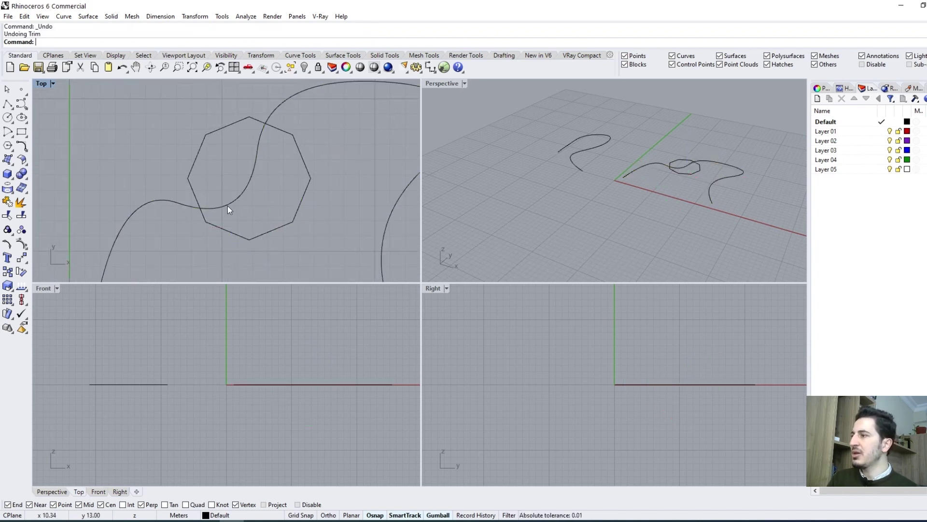
scroll(271, 172, down, 2)
scroll(284, 191, down, 2)
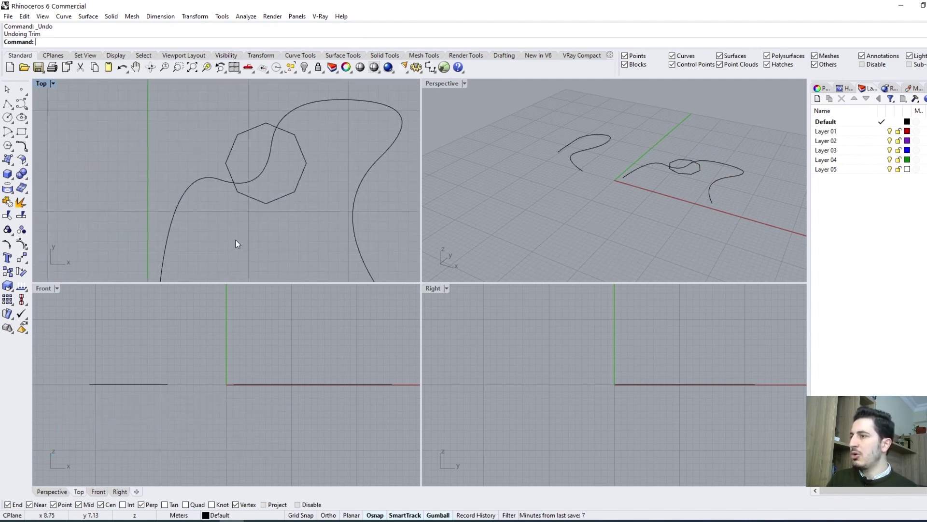
scroll(304, 189, down, 2)
Explode the octagon and pick individual edges to confirm they are separate curves.
click(303, 182)
scroll(300, 188, up, 2)
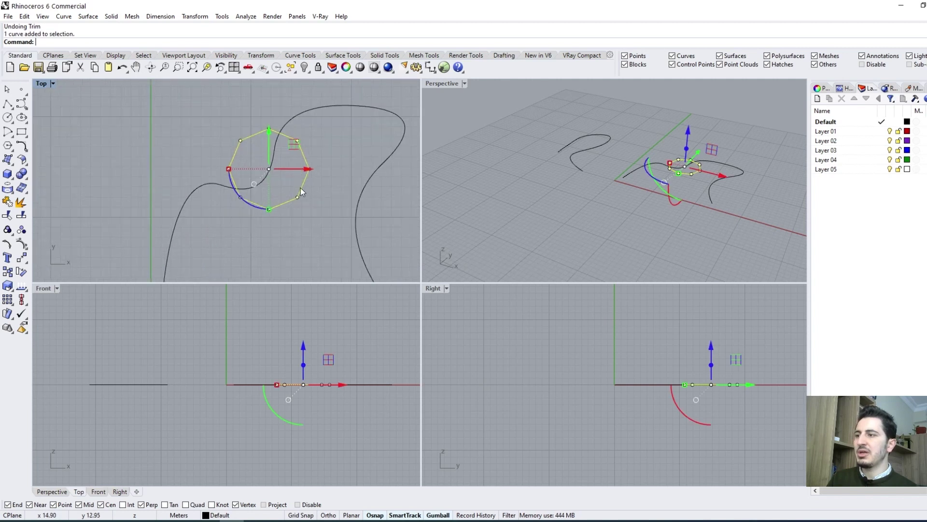
scroll(301, 187, up, 2)
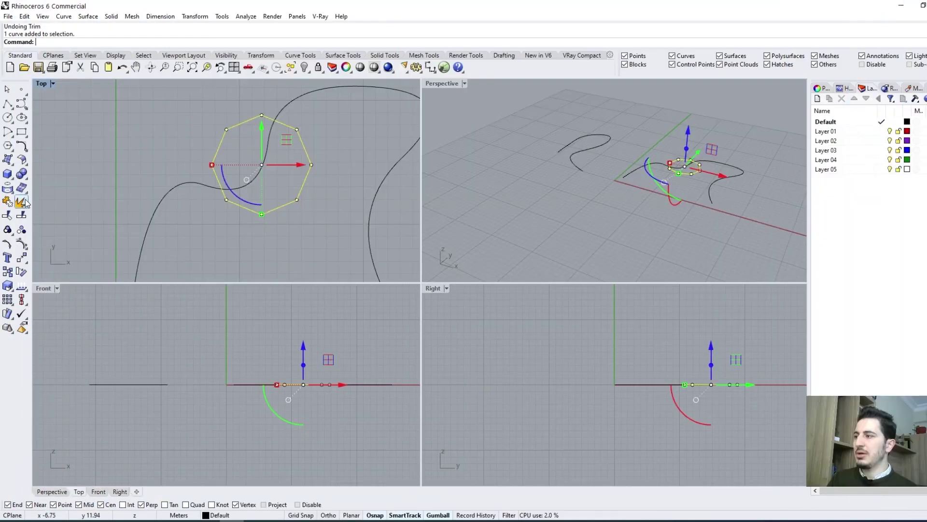
click(318, 192)
click(306, 152)
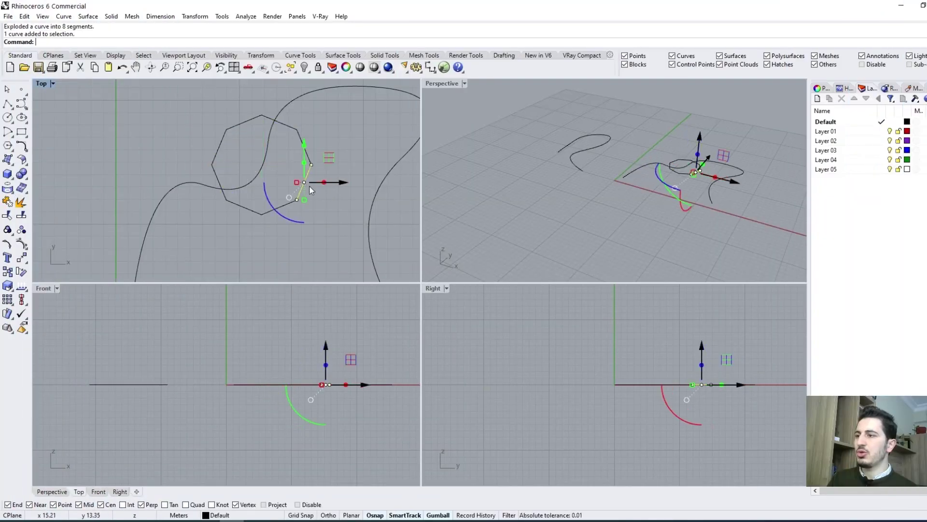
click(335, 213)
click(306, 151)
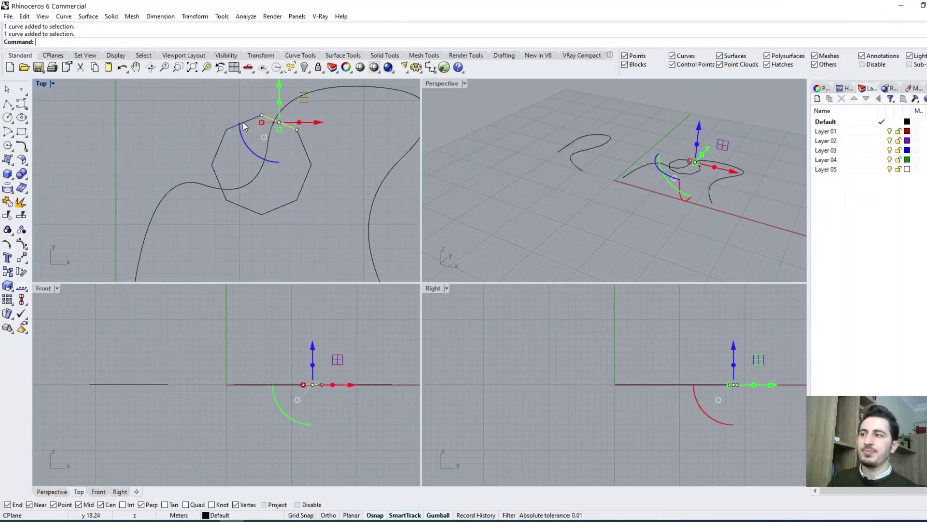
click(219, 147)
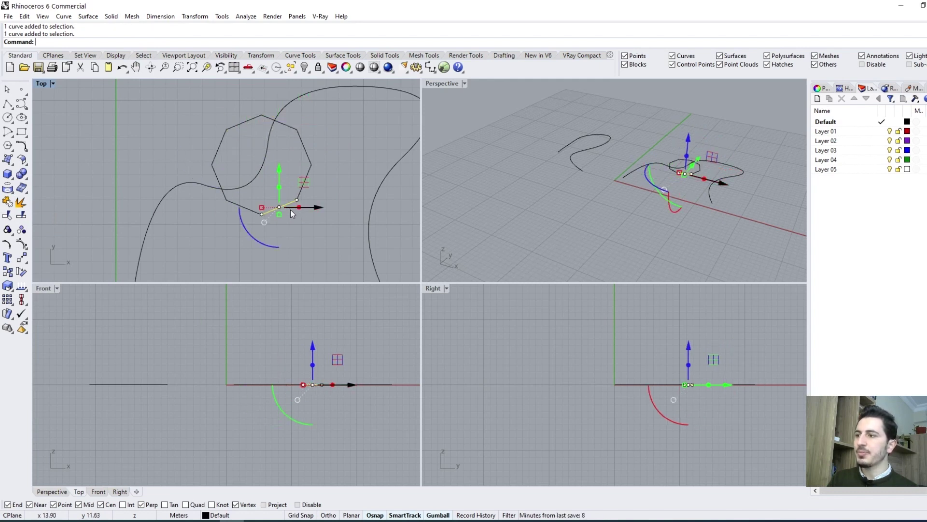
click(172, 101)
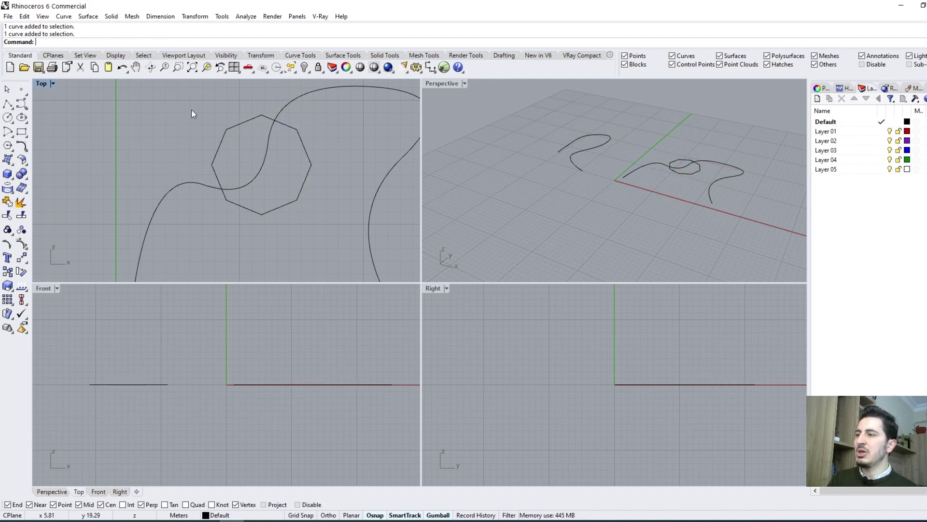
drag(330, 248, 204, 104)
Window-select the octagon's eight segments, plus the crossing freeform curve, in the Top view.
click(330, 248)
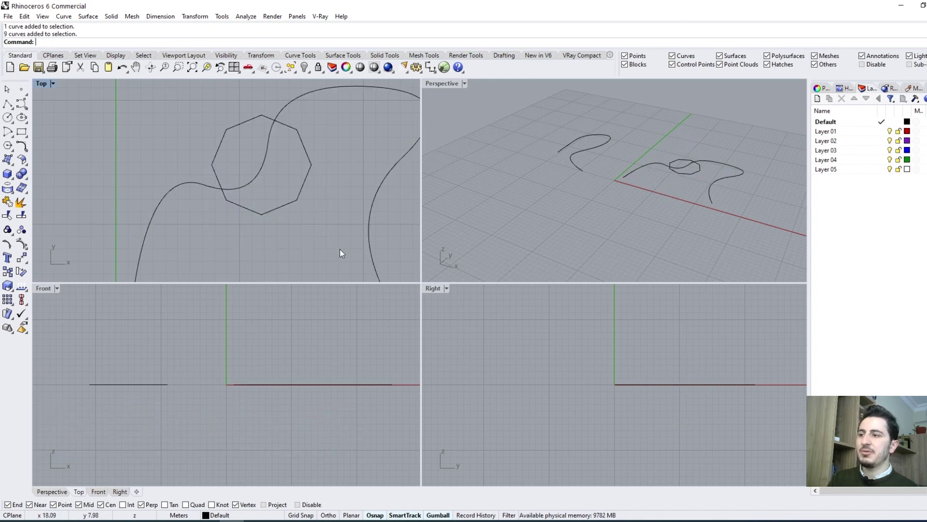
drag(340, 249, 196, 100)
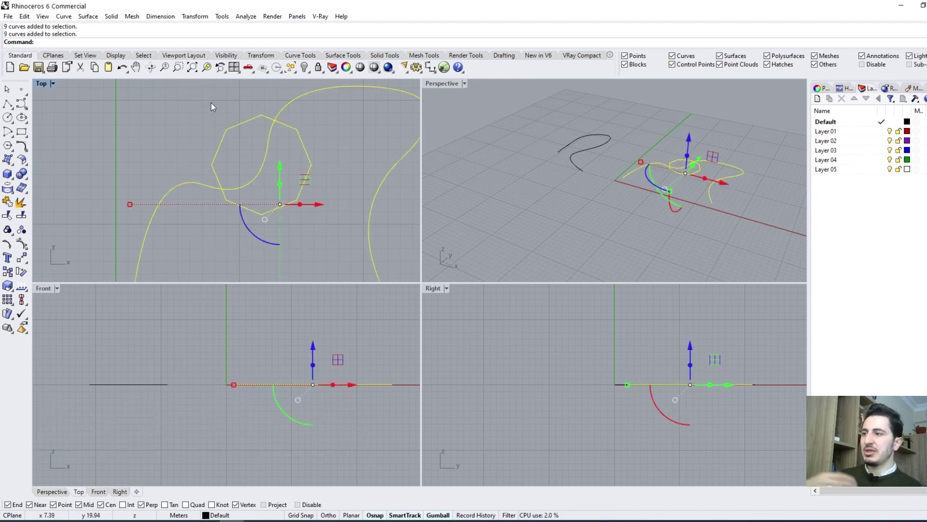
mouse_move(331, 268)
mouse_down()
mouse_move(220, 112)
mouse_move(199, 100)
mouse_up()
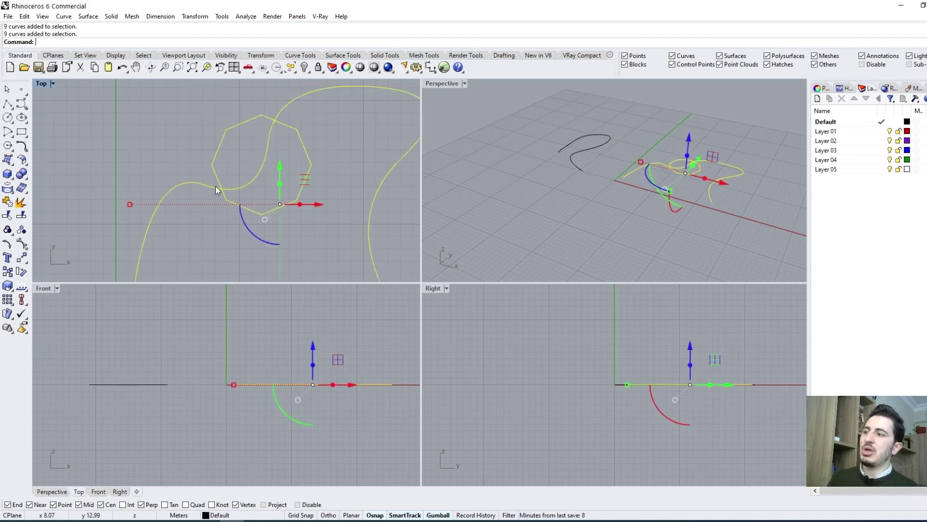
key(Escape)
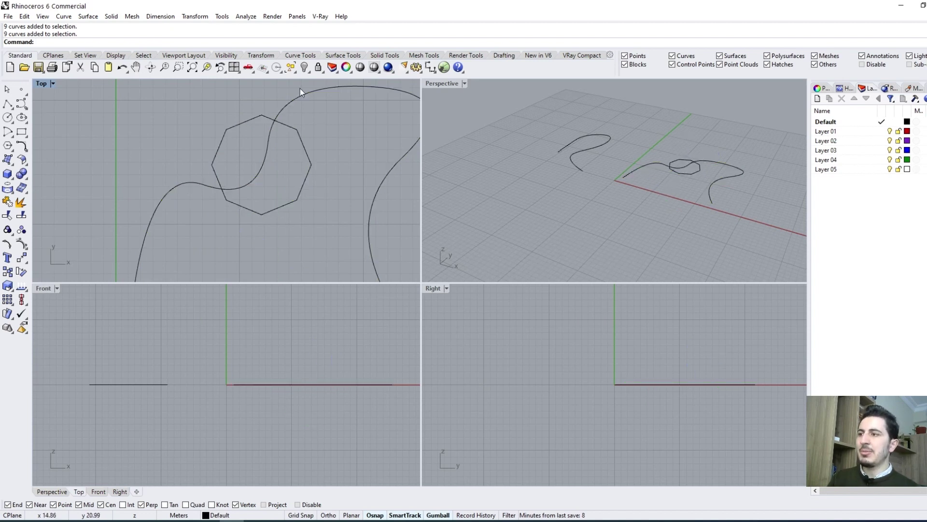
drag(206, 123, 335, 233)
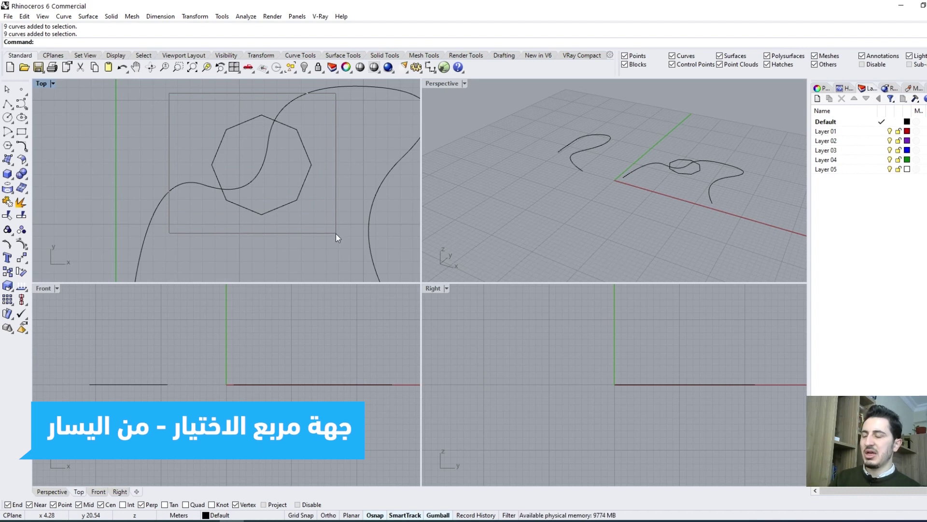
drag(336, 233, 340, 244)
drag(173, 100, 337, 244)
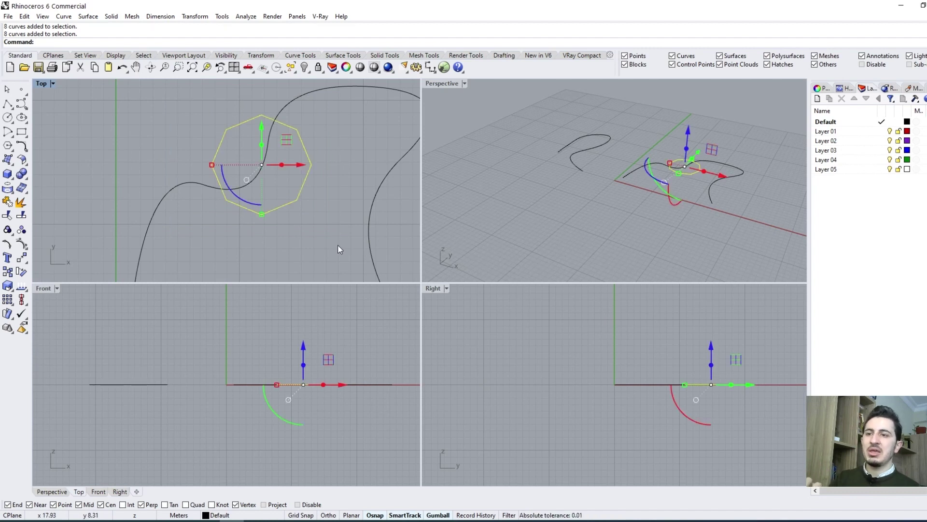
click(144, 105)
mouse_move(144, 105)
mouse_down()
mouse_move(337, 244)
mouse_move(306, 242)
mouse_move(240, 178)
mouse_move(305, 227)
mouse_up()
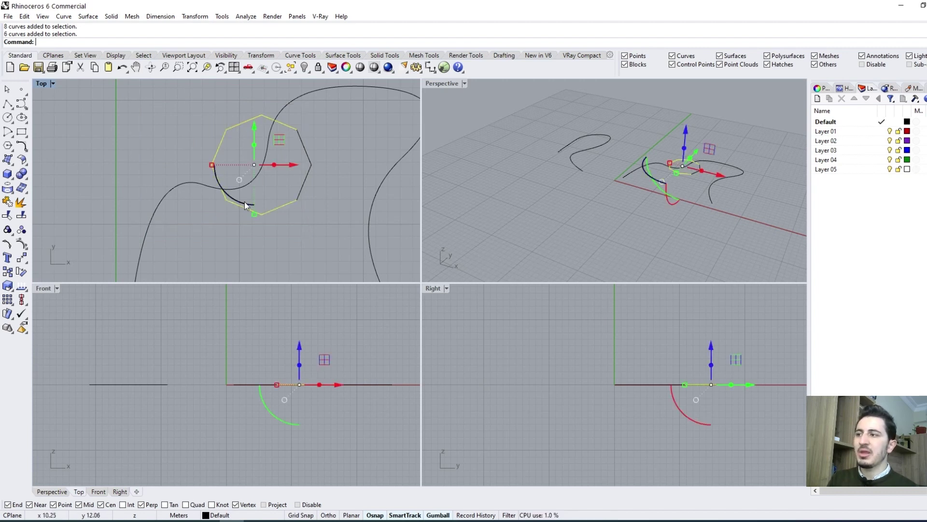
drag(147, 92, 301, 244)
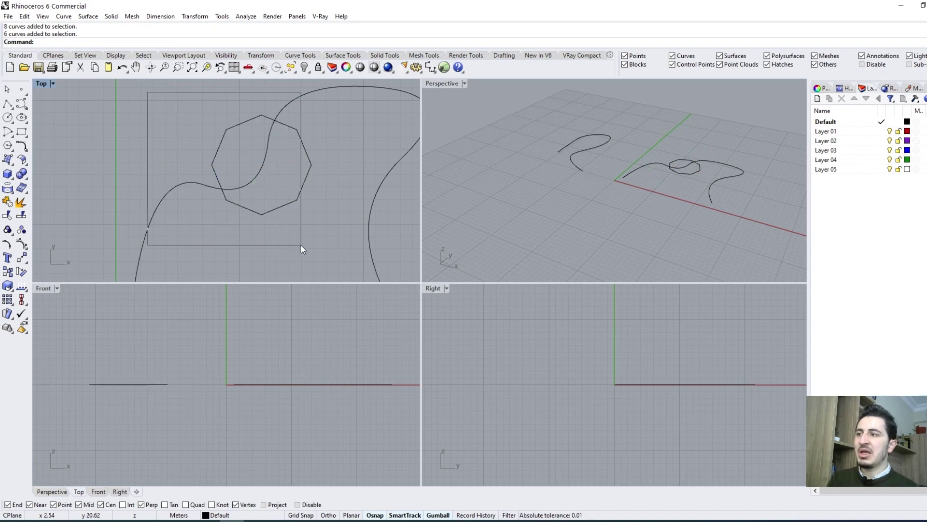
mouse_move(302, 245)
mouse_down()
mouse_move(181, 103)
mouse_move(302, 254)
mouse_up()
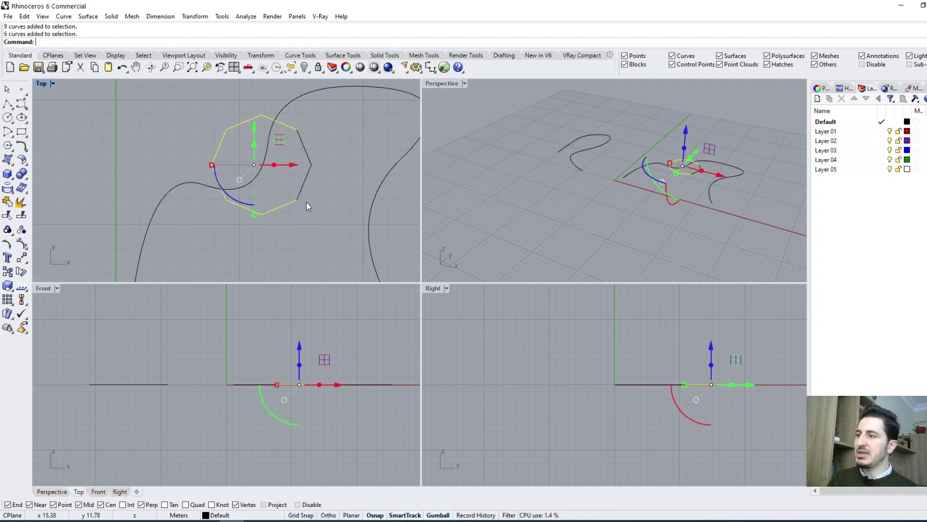
Pick all eight octagon segments, fixing the two lower ones, and join them.
shift+click(302, 144)
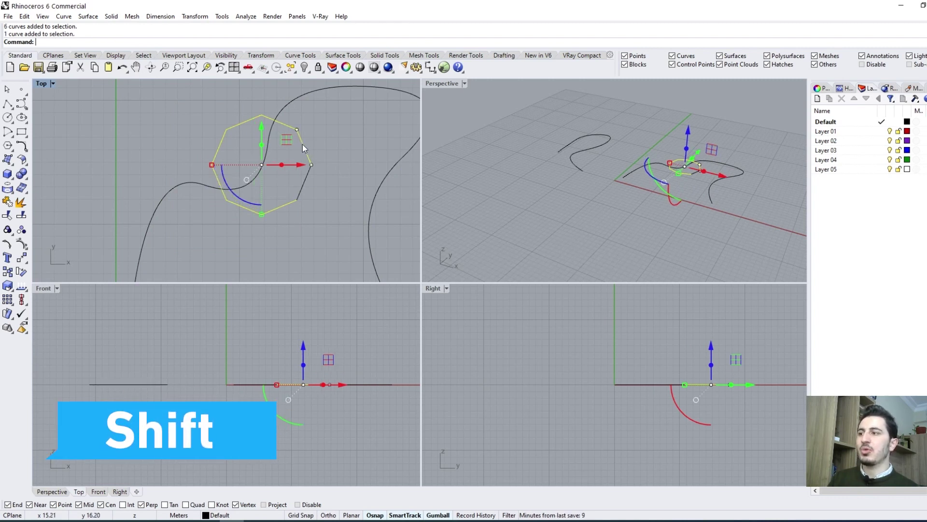
shift+click(307, 179)
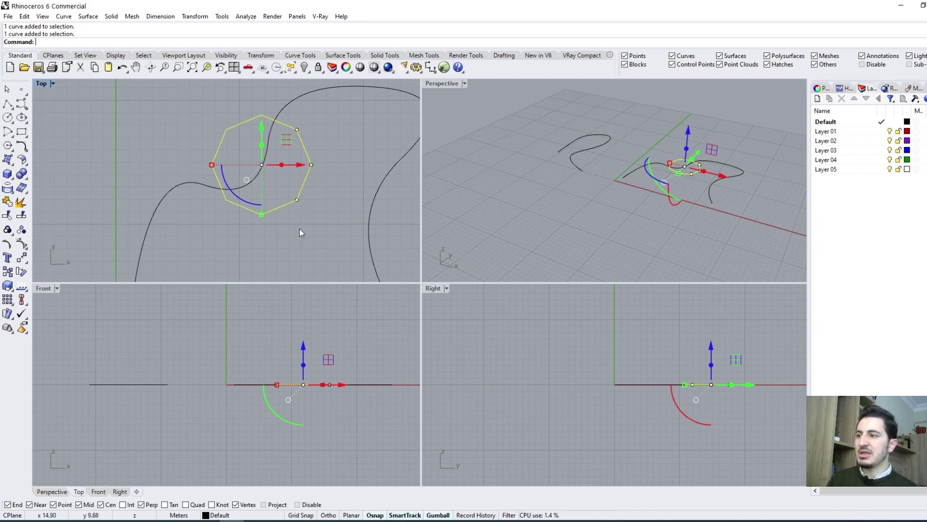
ctrl+click(282, 207)
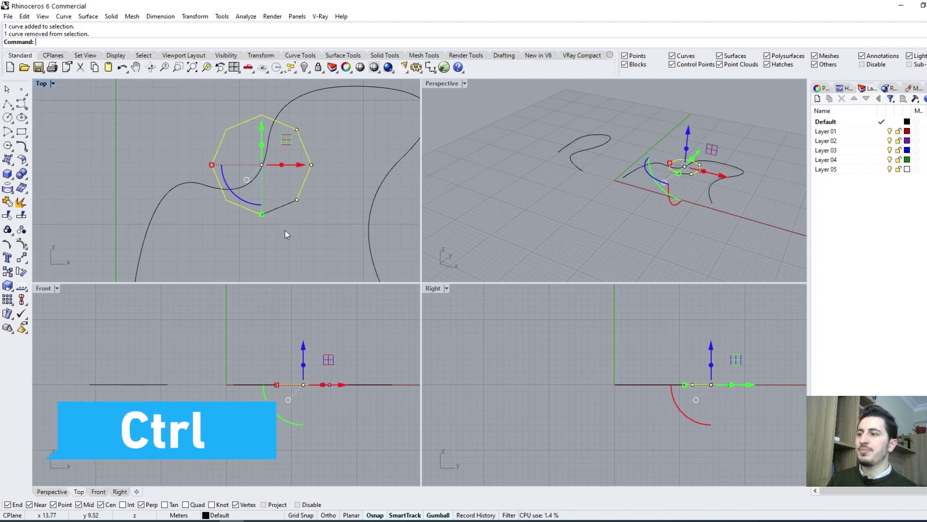
ctrl+click(239, 210)
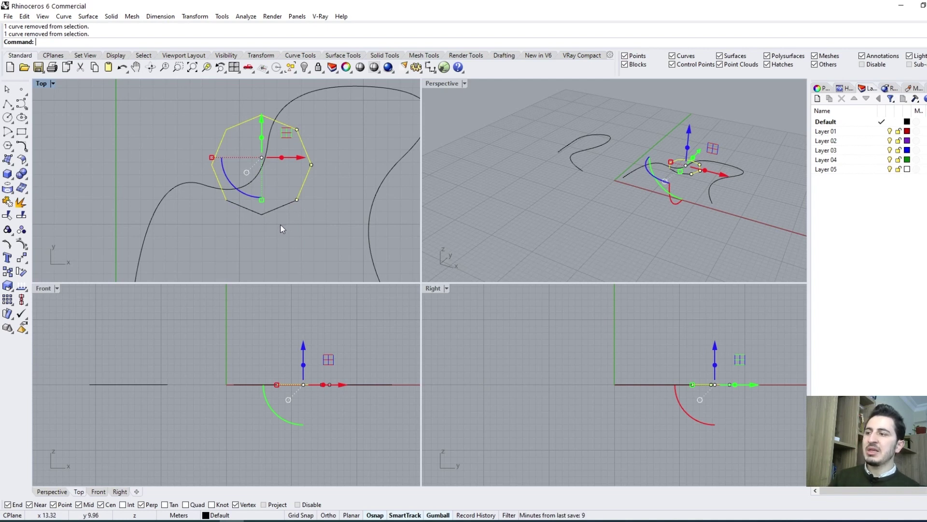
shift+click(279, 208)
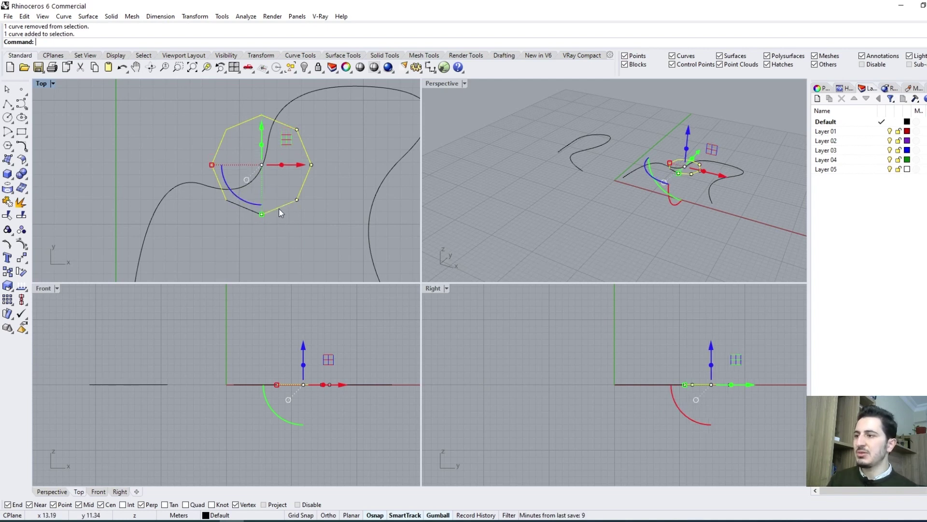
shift+click(242, 211)
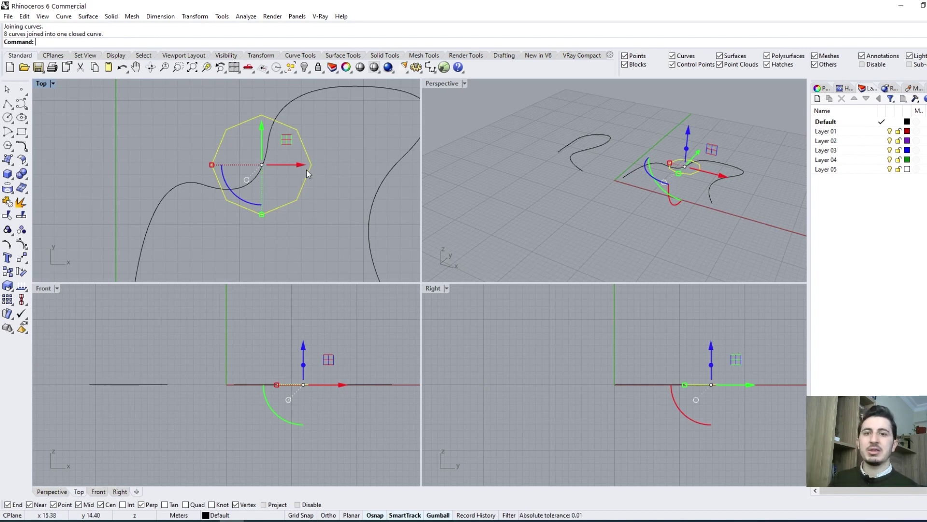
Check the octagon's Properties details to confirm a closed polyline with 8 points.
click(333, 190)
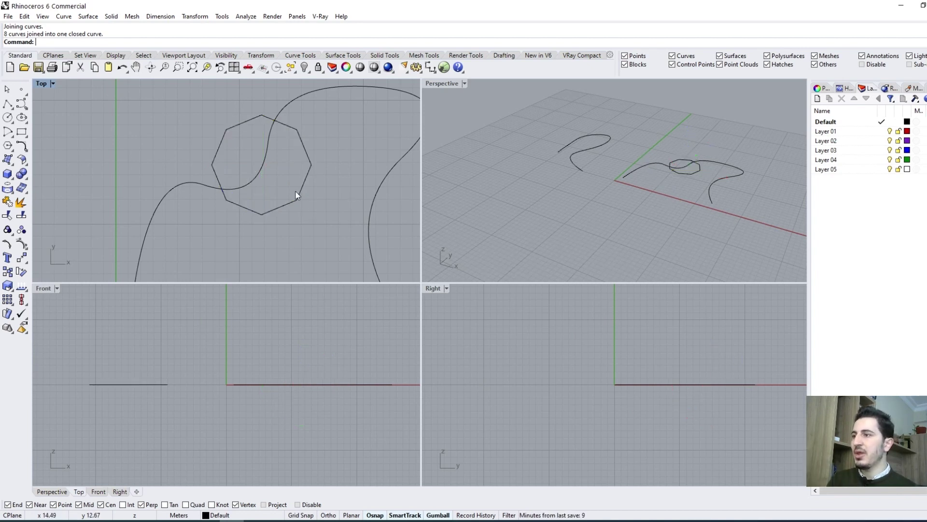
click(306, 176)
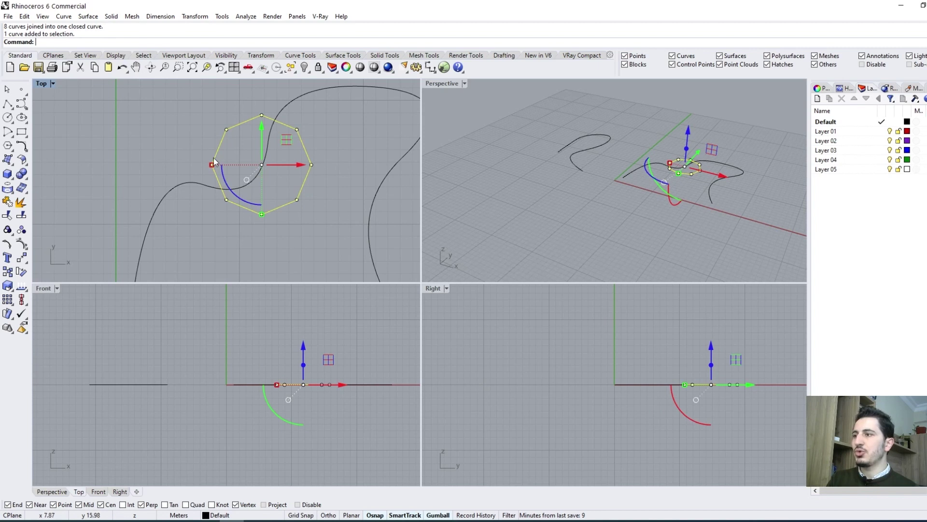
click(816, 90)
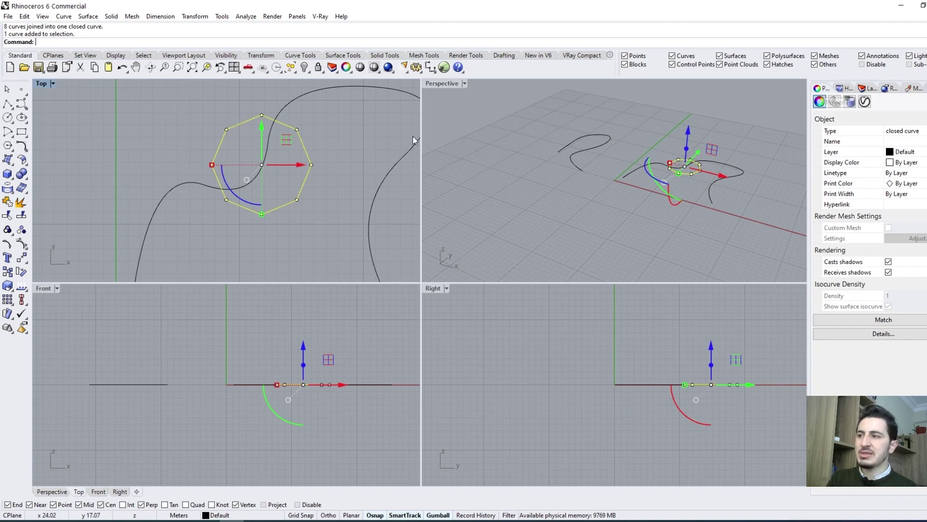
click(868, 334)
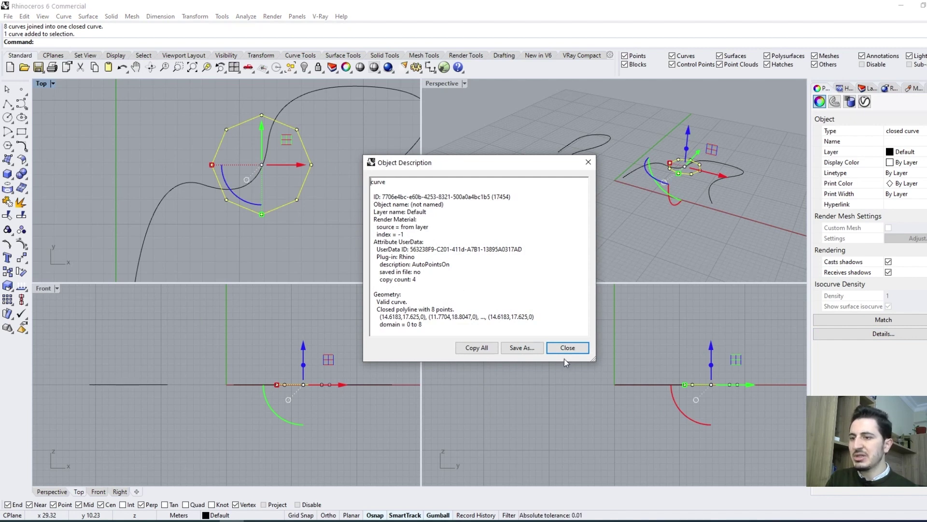
click(578, 349)
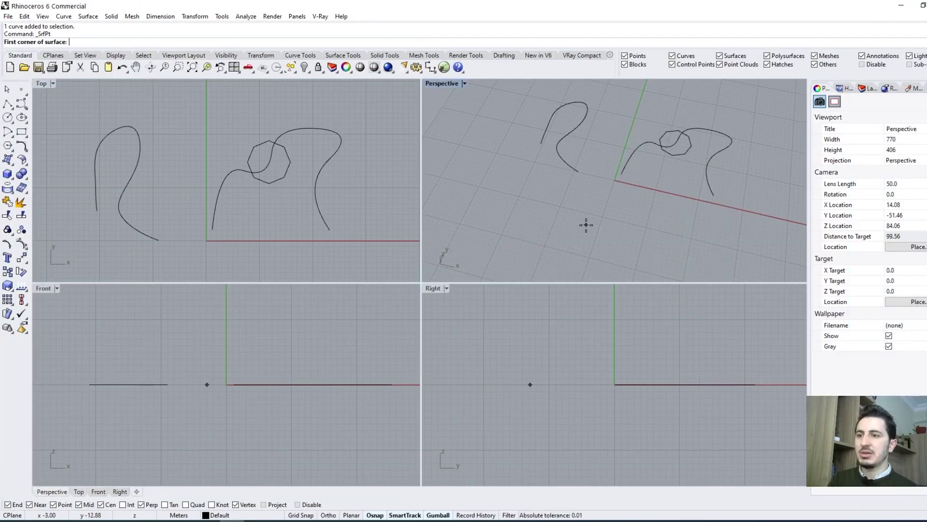
Build a flat surface from four corner points in the Perspective viewport and select it.
click(599, 230)
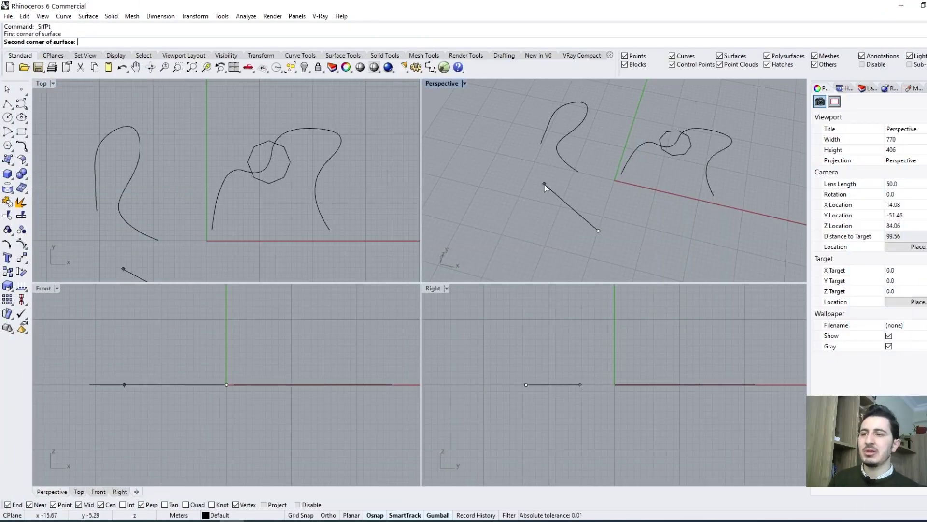
click(545, 184)
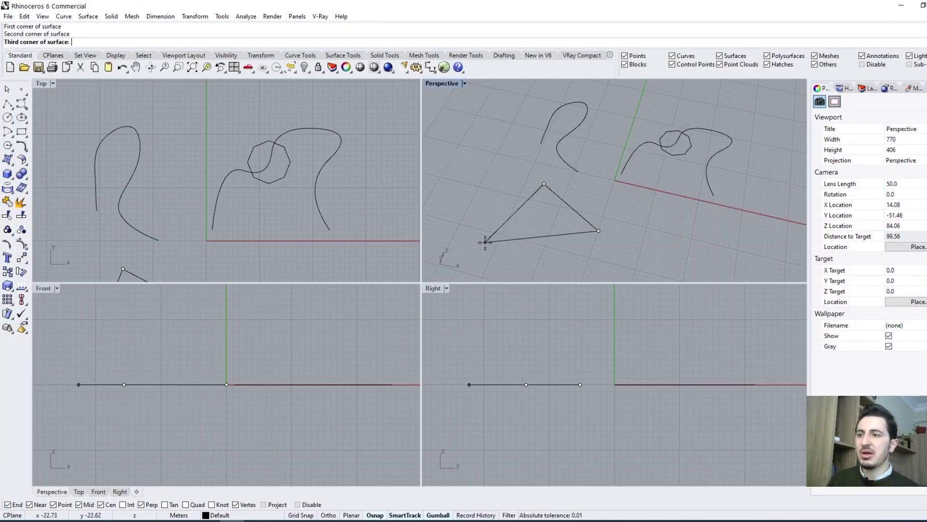
click(461, 224)
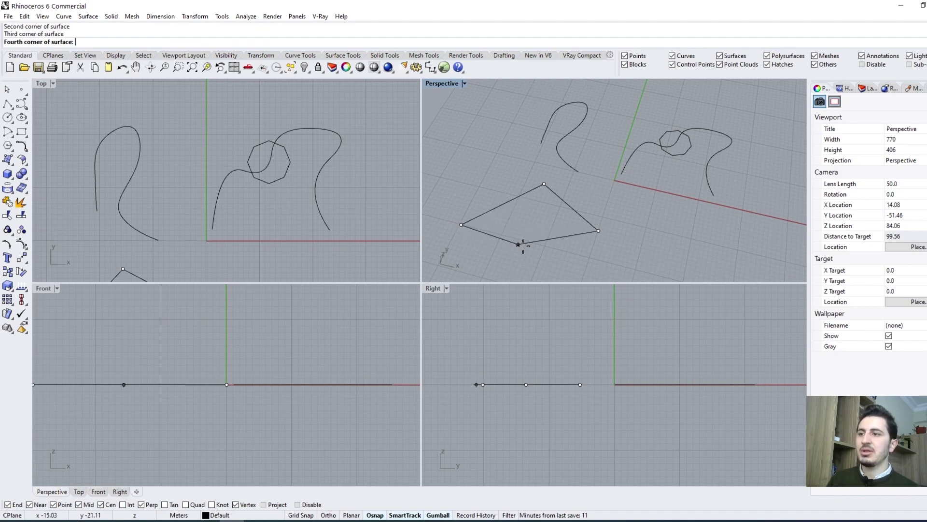
click(481, 268)
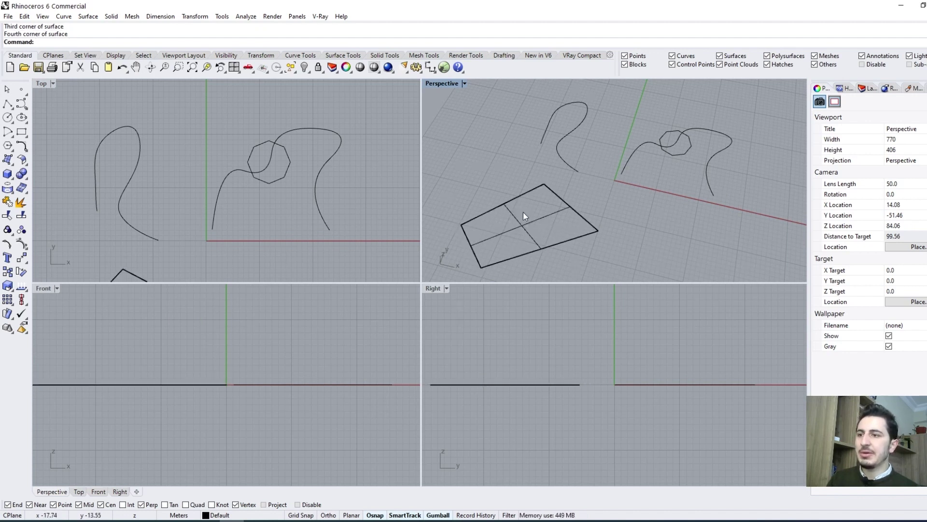
click(537, 220)
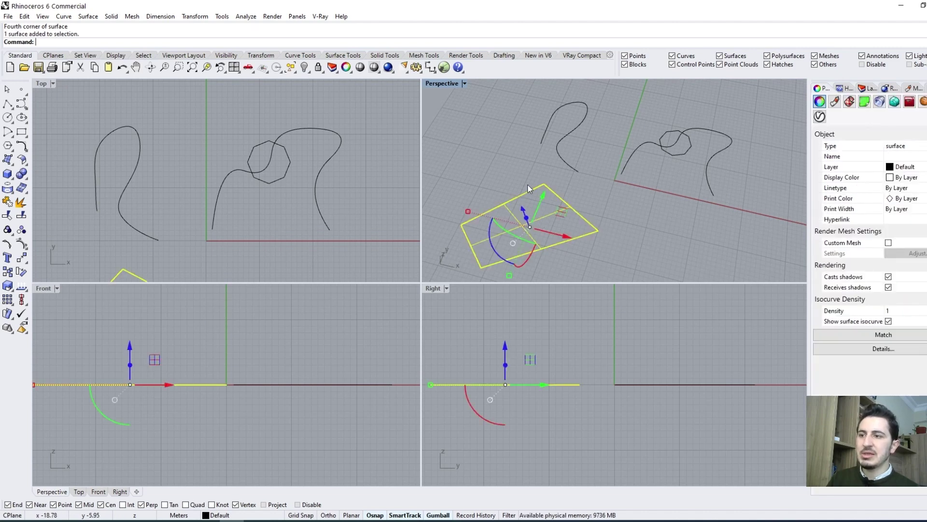
mouse_move(538, 216)
right_down()
mouse_move(600, 214)
mouse_move(550, 216)
right_up()
click(464, 83)
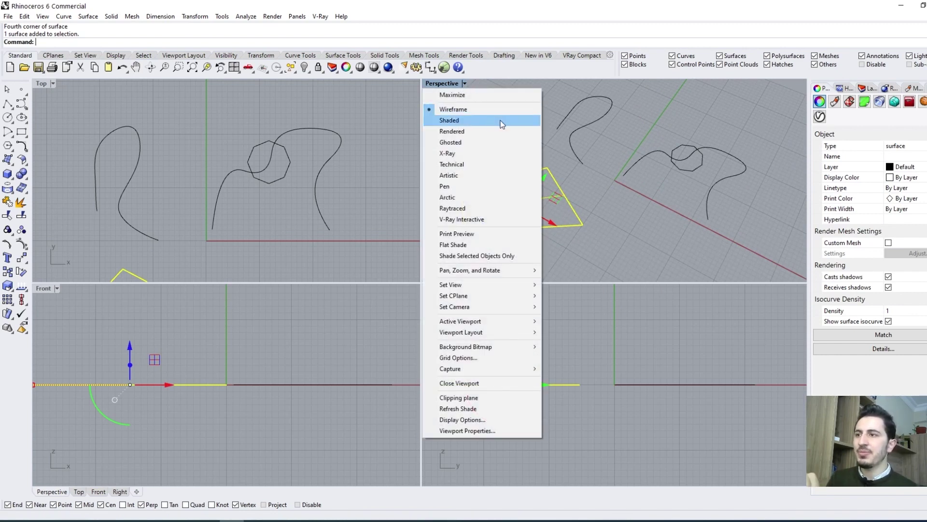
Switch the Perspective view to Shaded, then orbit and pan around the flat surface.
click(468, 124)
click(553, 237)
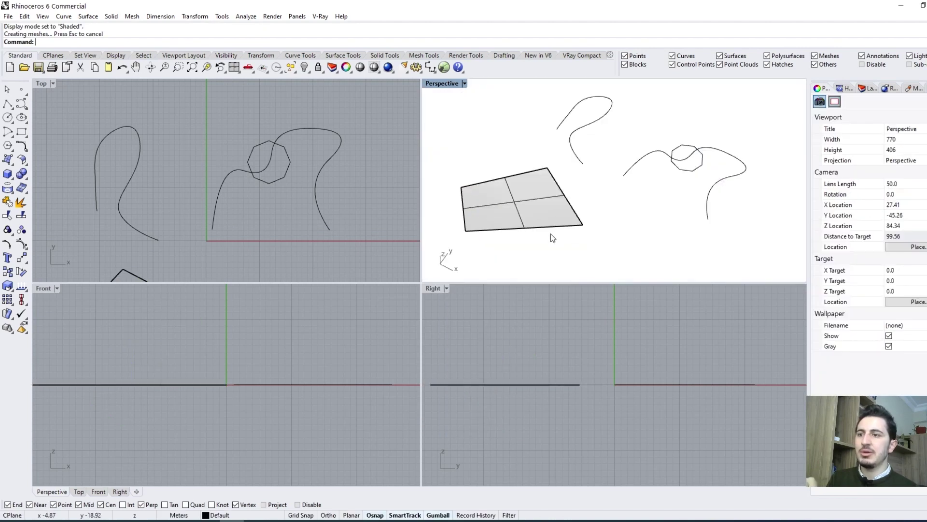
click(529, 204)
click(598, 209)
right_drag(515, 219, 568, 244)
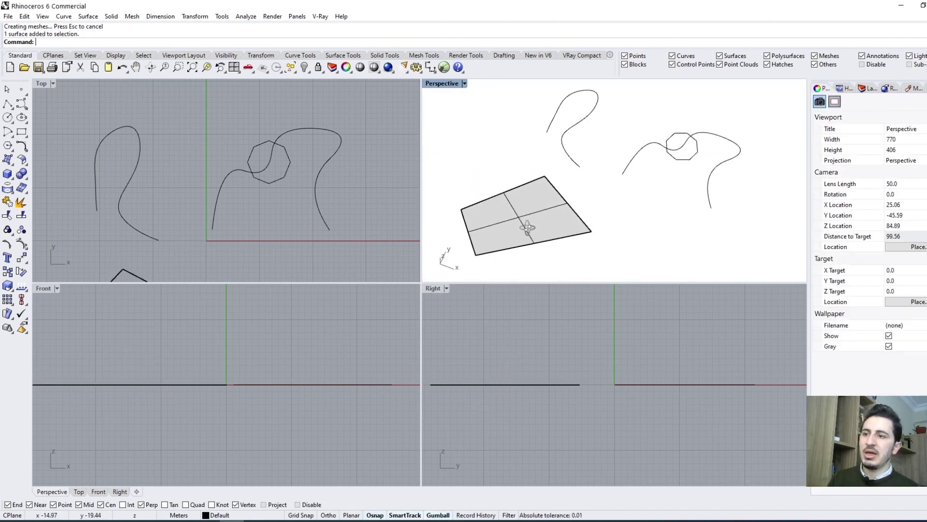
scroll(536, 223, up, 4)
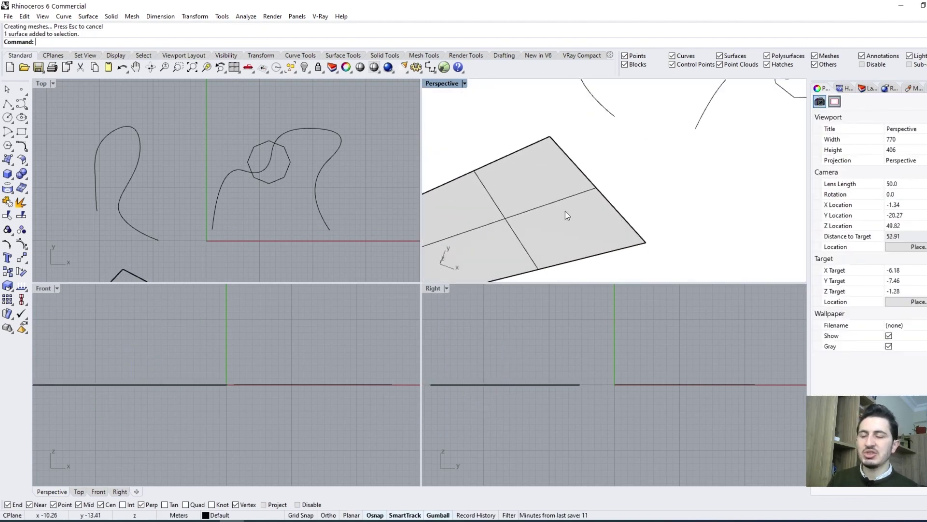
shift+right_drag(543, 221, 628, 190)
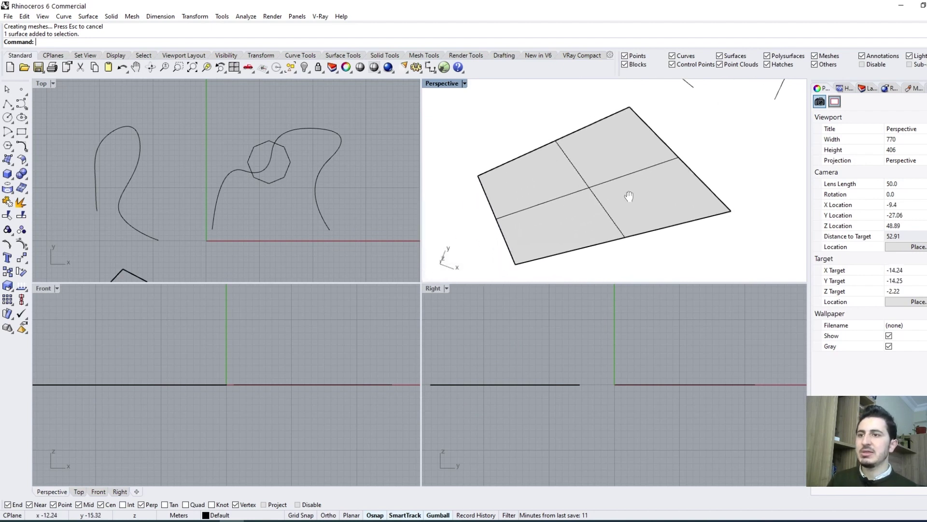
Try Rendered and Arctic modes in Perspective, then settle on Shaded display.
click(464, 84)
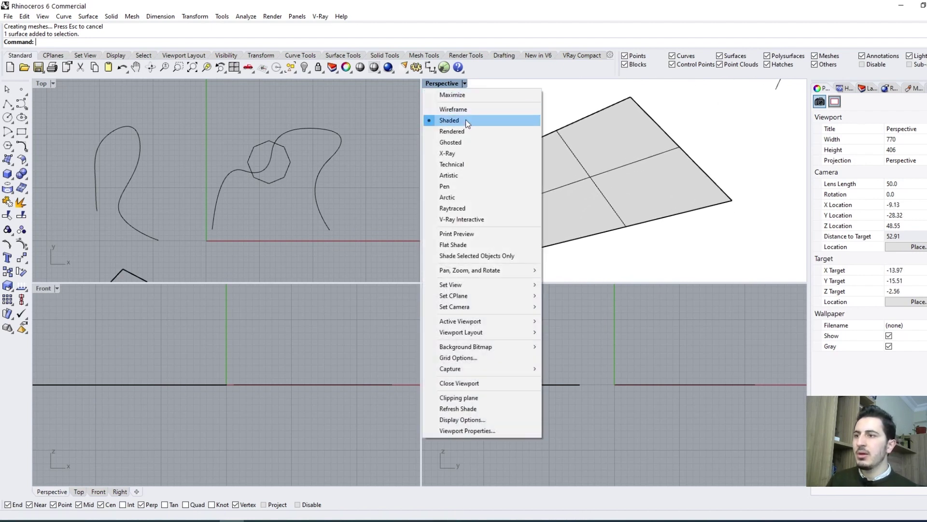
key(Escape)
scroll(603, 181, down, 4)
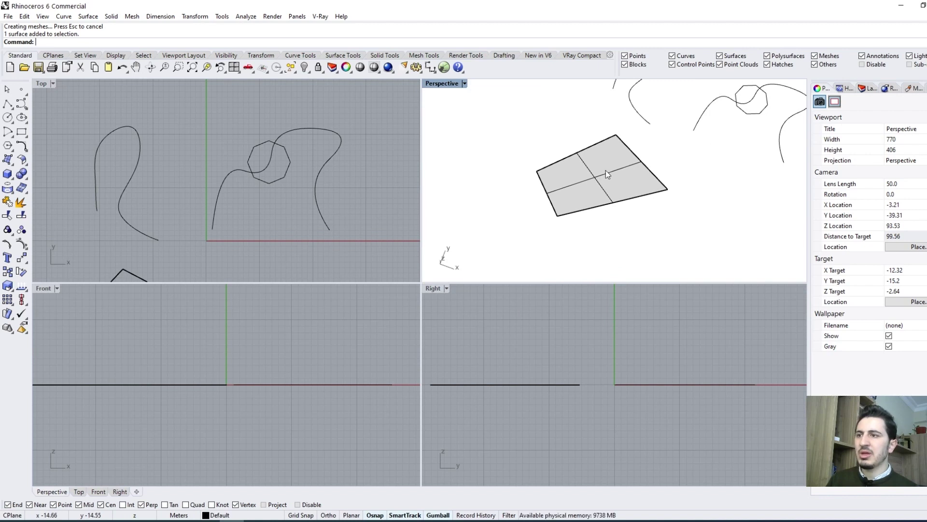
click(464, 83)
click(466, 129)
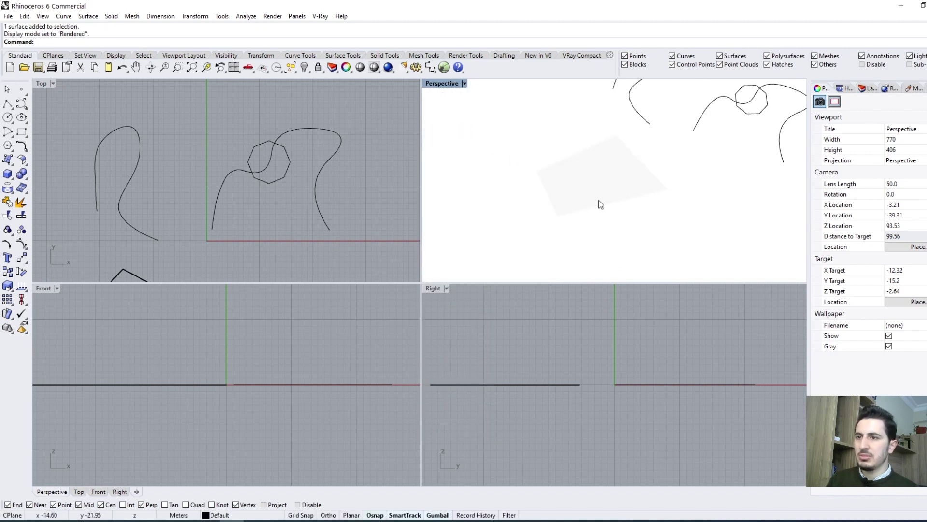
mouse_move(600, 201)
right_down()
mouse_move(589, 270)
mouse_move(609, 162)
right_up()
click(464, 84)
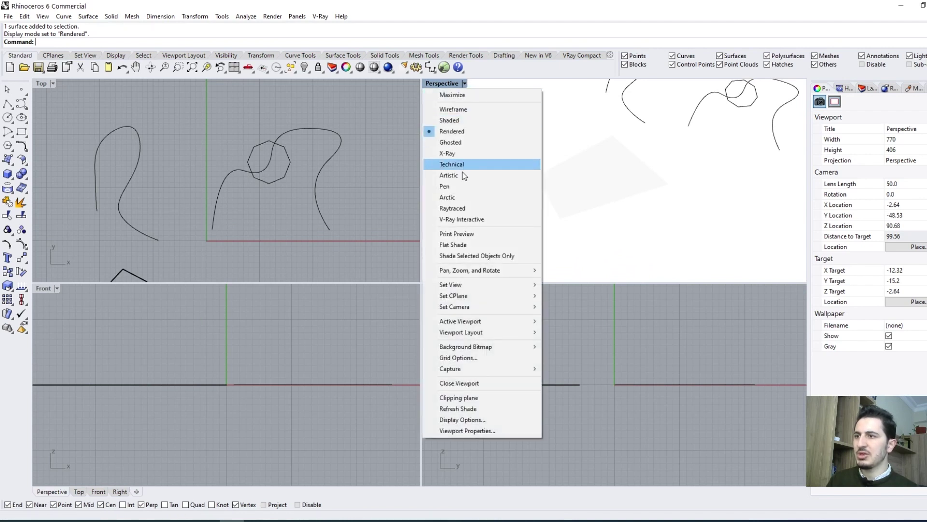
click(462, 197)
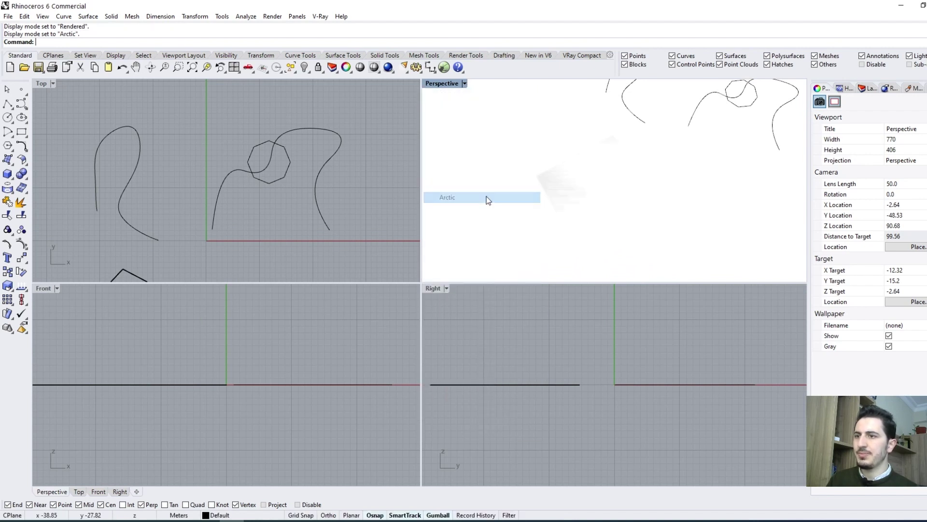
click(464, 84)
click(461, 118)
Set the Top view to Shaded display and reselect the plane surface.
scroll(586, 212, down, 2)
scroll(587, 212, down, 3)
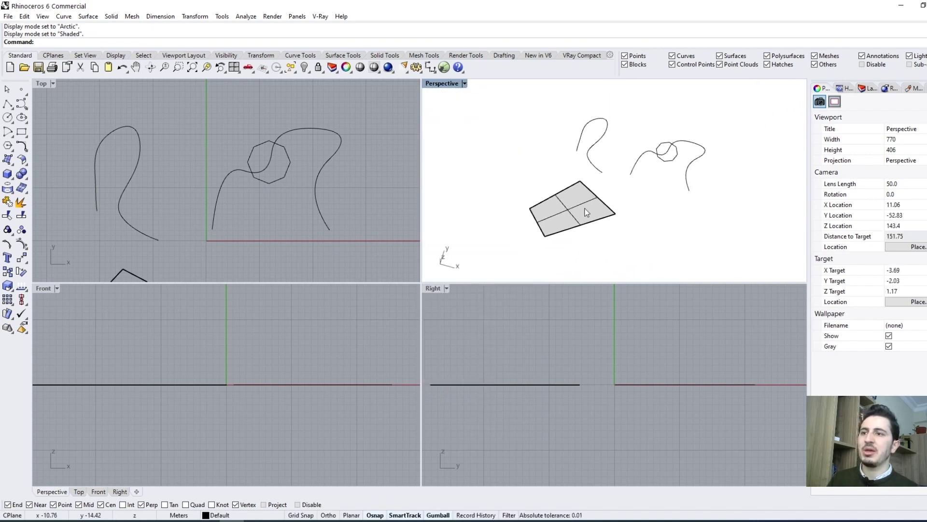
scroll(586, 212, down, 1)
scroll(585, 205, down, 1)
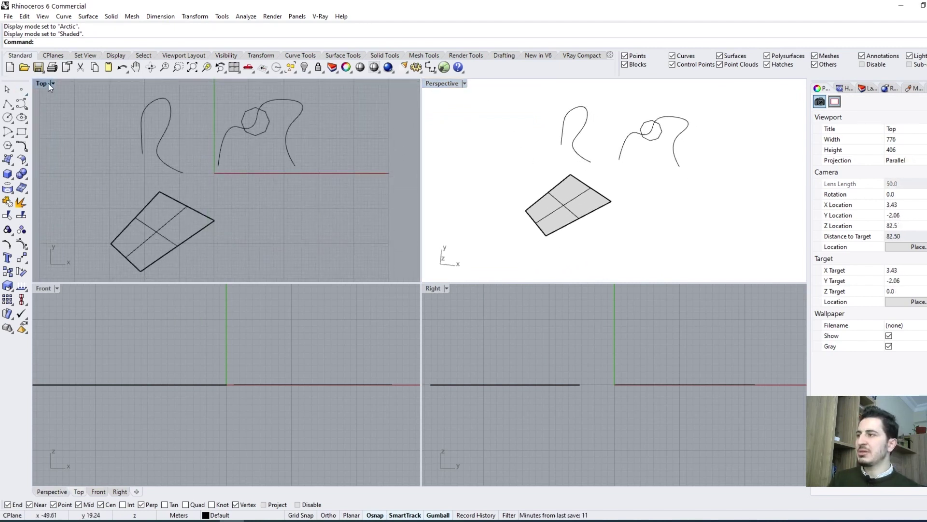
click(53, 84)
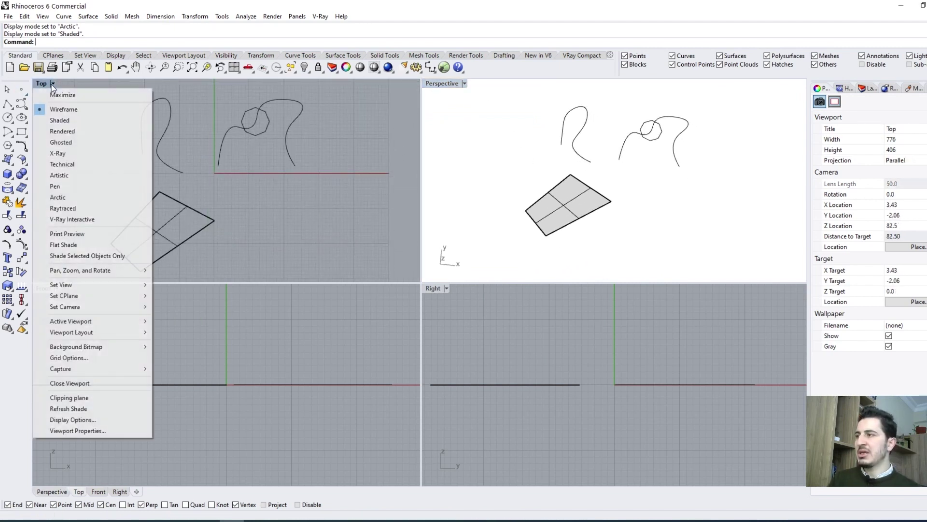
click(77, 118)
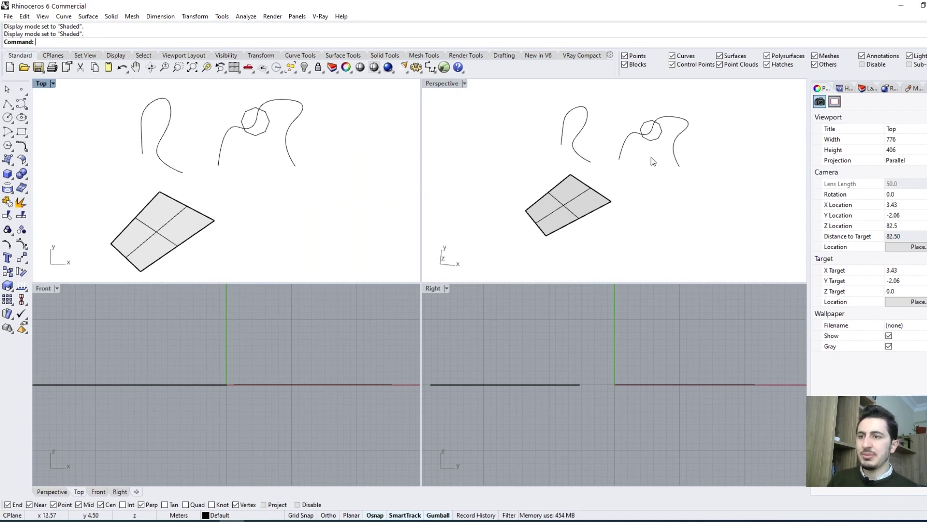
click(587, 208)
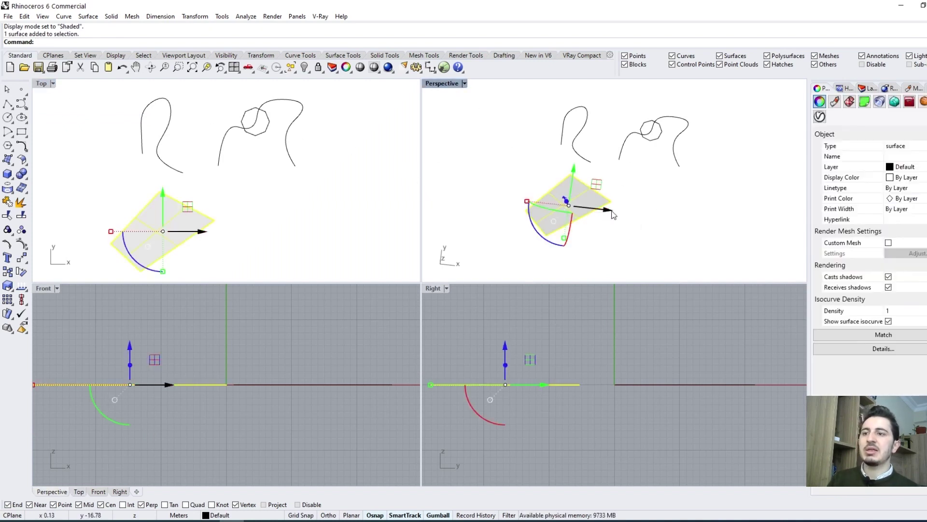
scroll(588, 206, up, 2)
right_drag(607, 226, 623, 187)
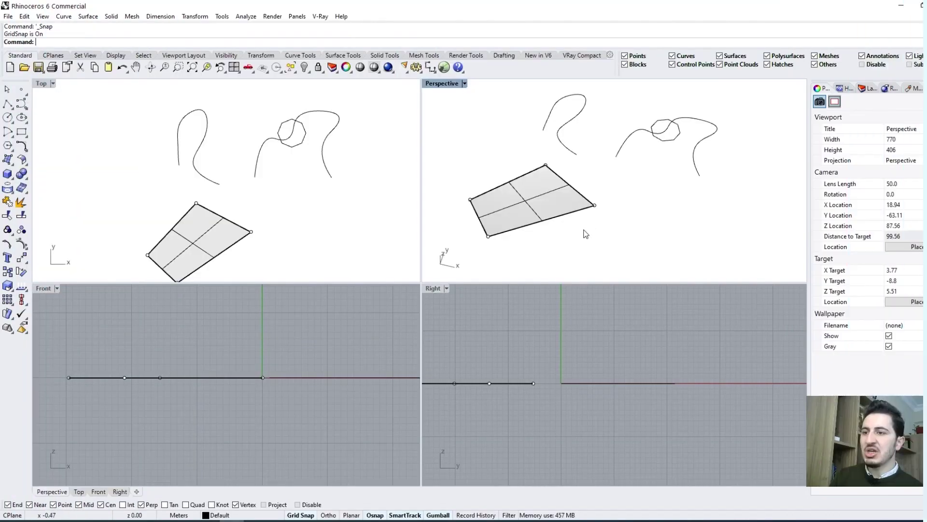
drag(614, 190, 608, 203)
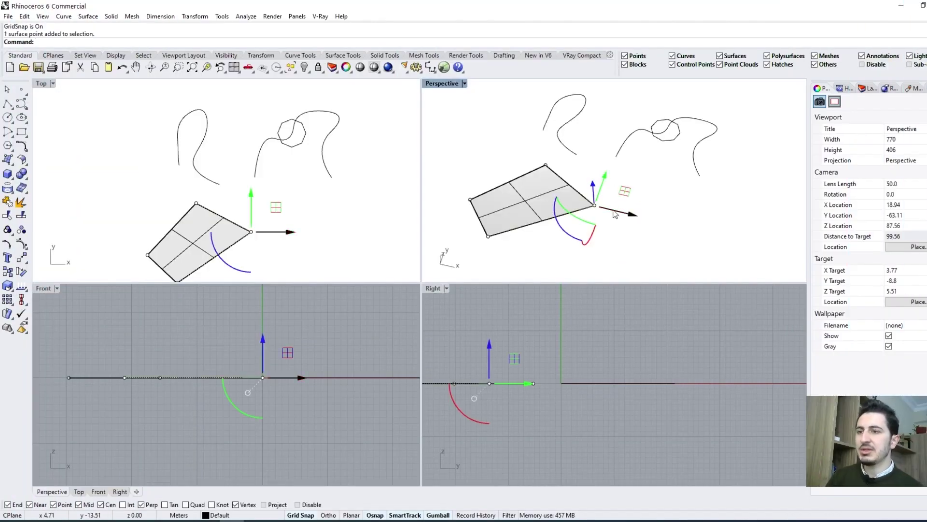
right_drag(621, 217, 628, 191)
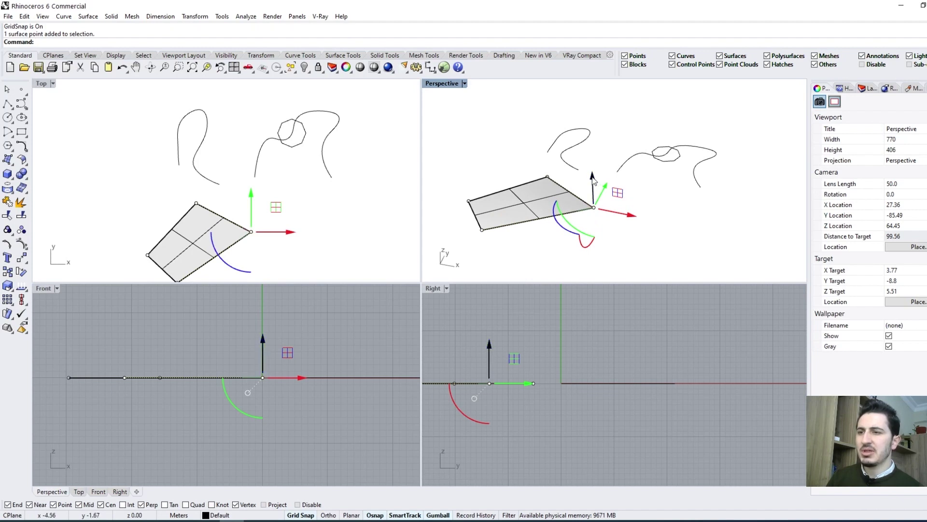
drag(594, 181, 531, 217)
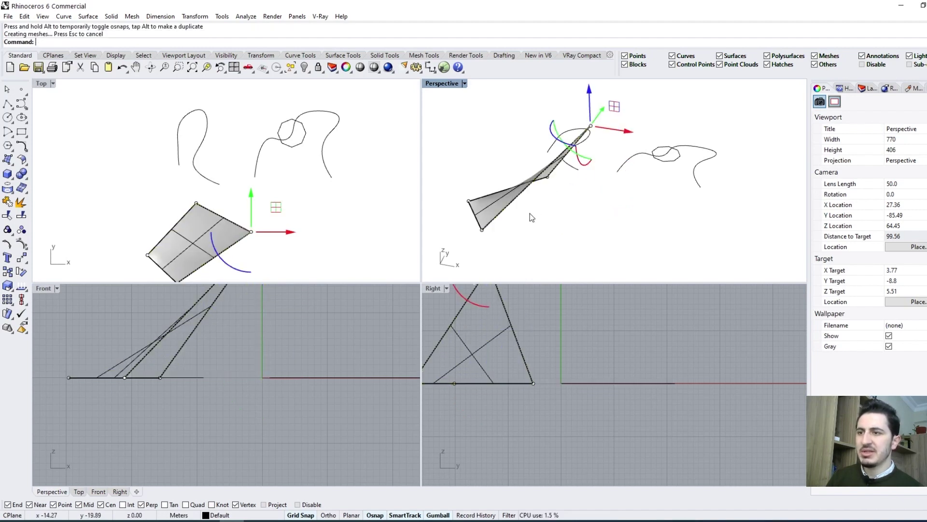
right_drag(531, 218, 605, 235)
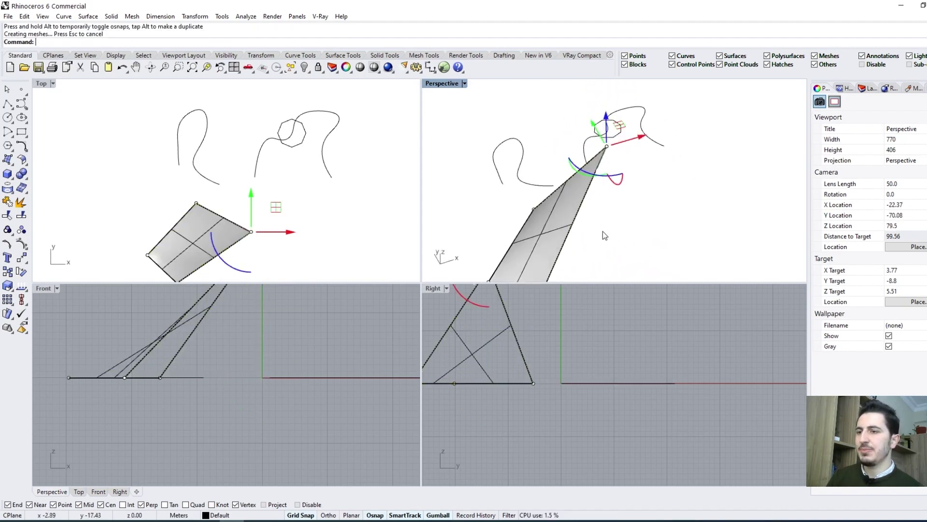
key(ctrl+z)
right_drag(605, 235, 606, 190)
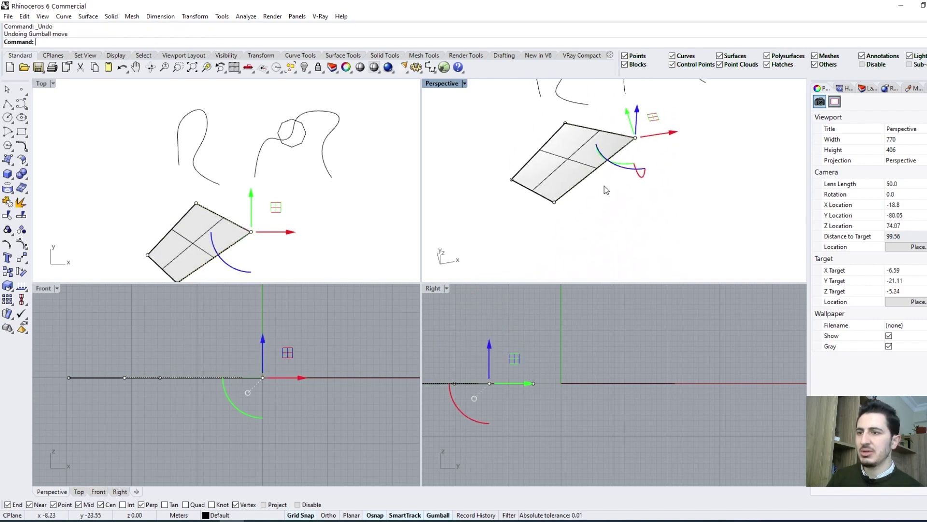
drag(580, 191, 473, 220)
right_drag(556, 208, 548, 191)
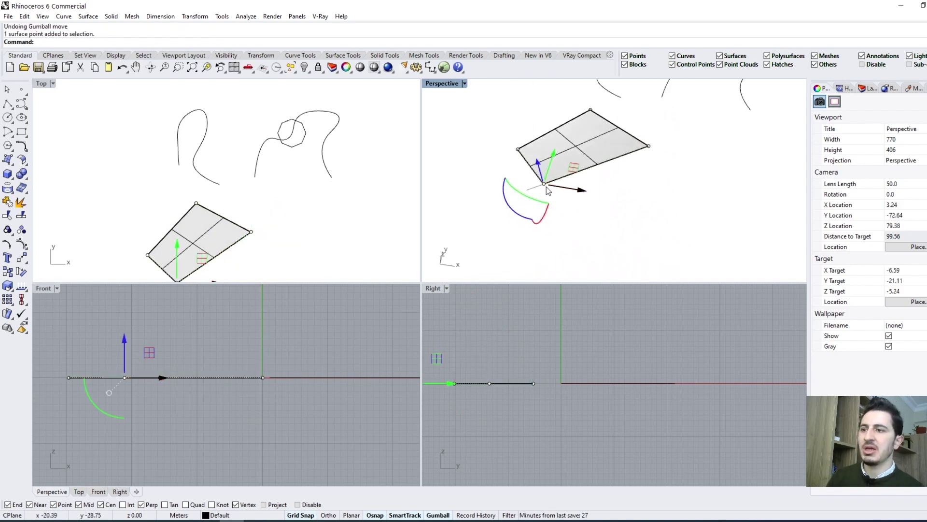
drag(548, 190, 587, 220)
shift+right_drag(587, 220, 634, 211)
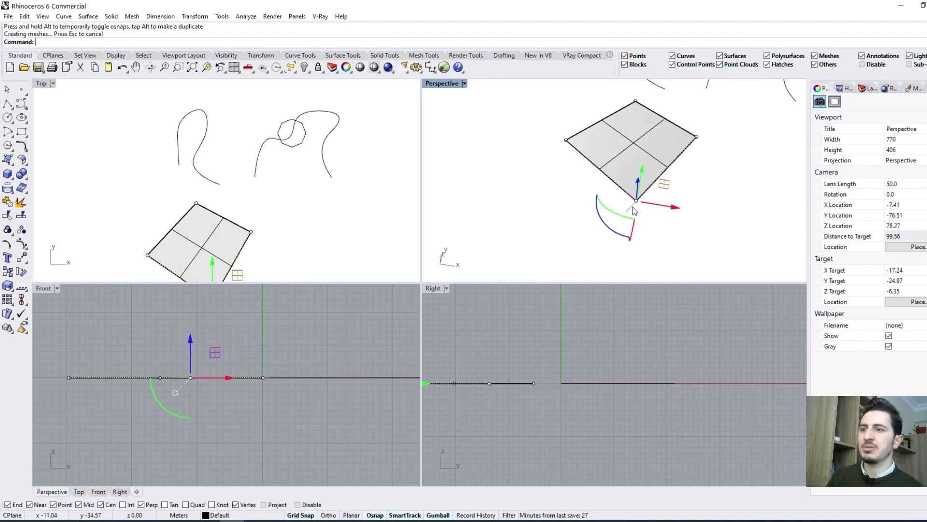
drag(634, 211, 527, 123)
right_drag(526, 123, 573, 202)
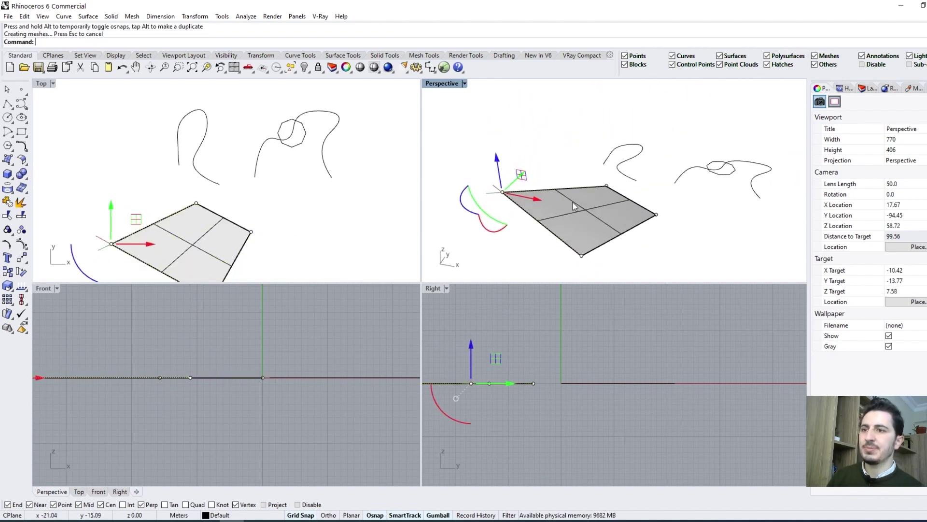
key(ctrl+z)
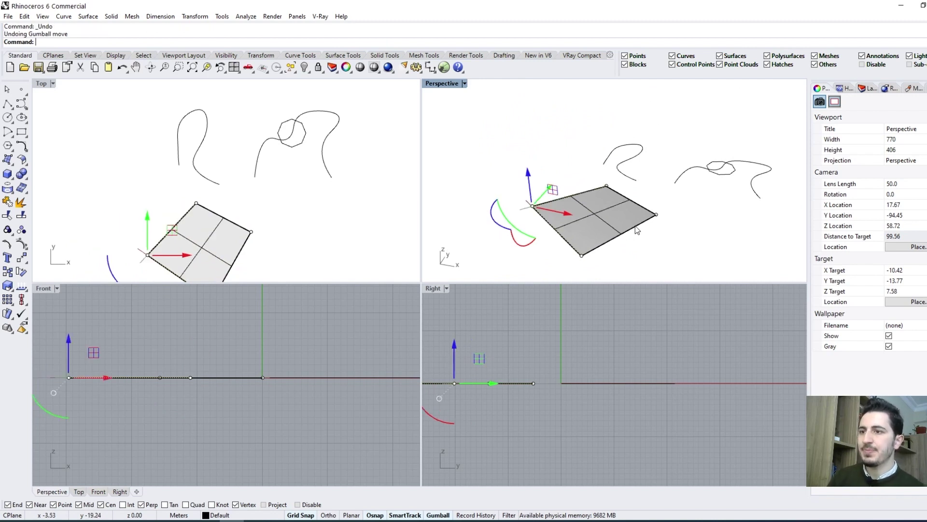
key(ctrl+z)
right_drag(590, 203, 689, 213)
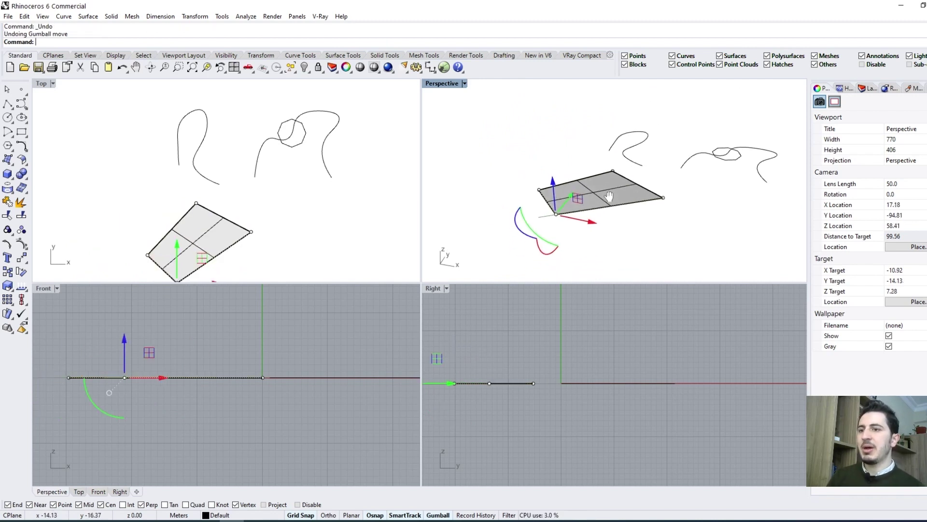
key(Escape)
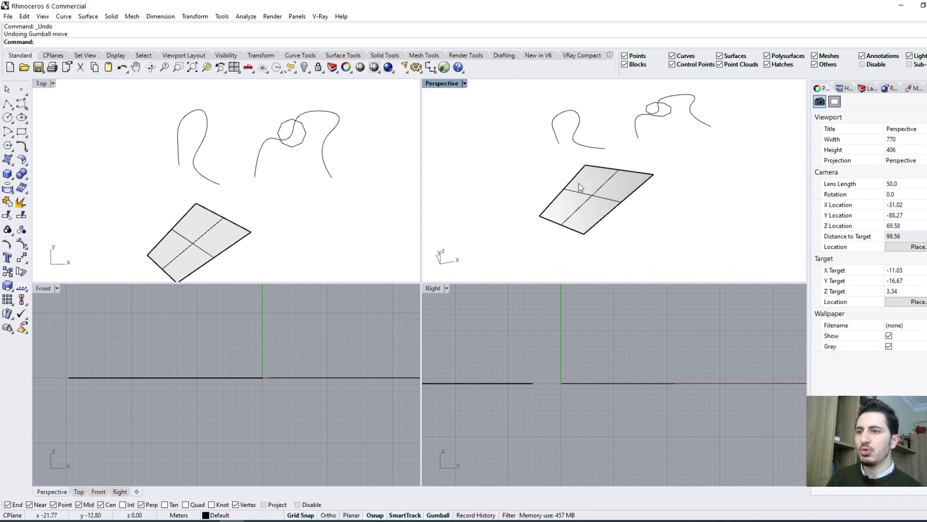
right_drag(313, 228, 318, 214)
click(12, 163)
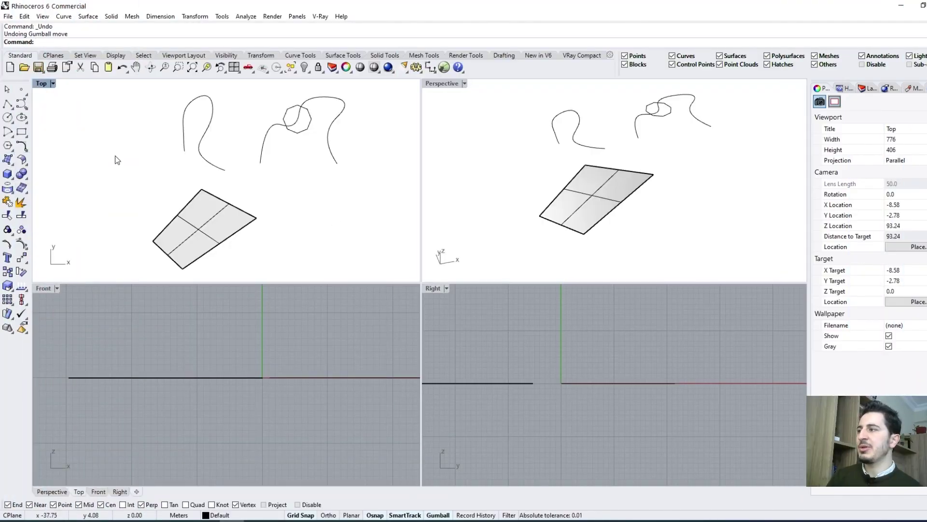
Draw a closed five-point polyline to the right of the plane surface.
click(8, 104)
click(372, 234)
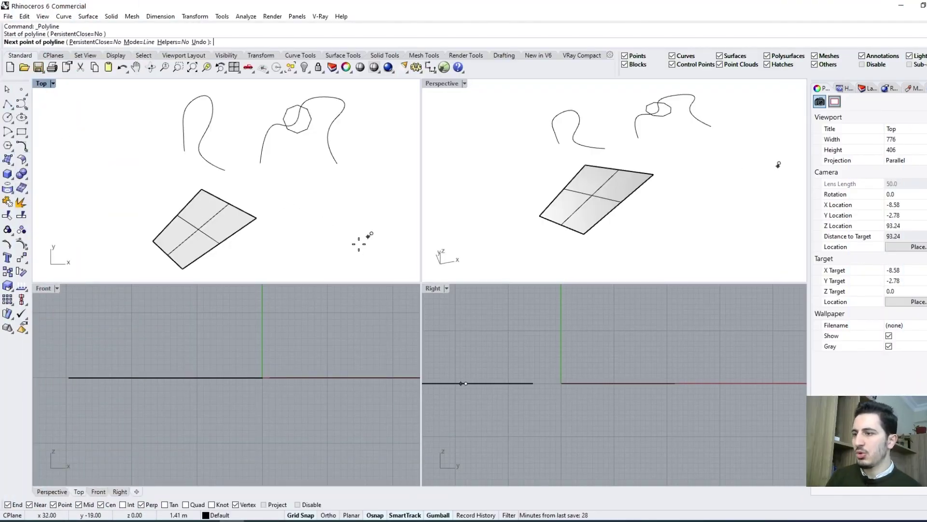
click(340, 258)
click(291, 233)
click(306, 188)
click(365, 195)
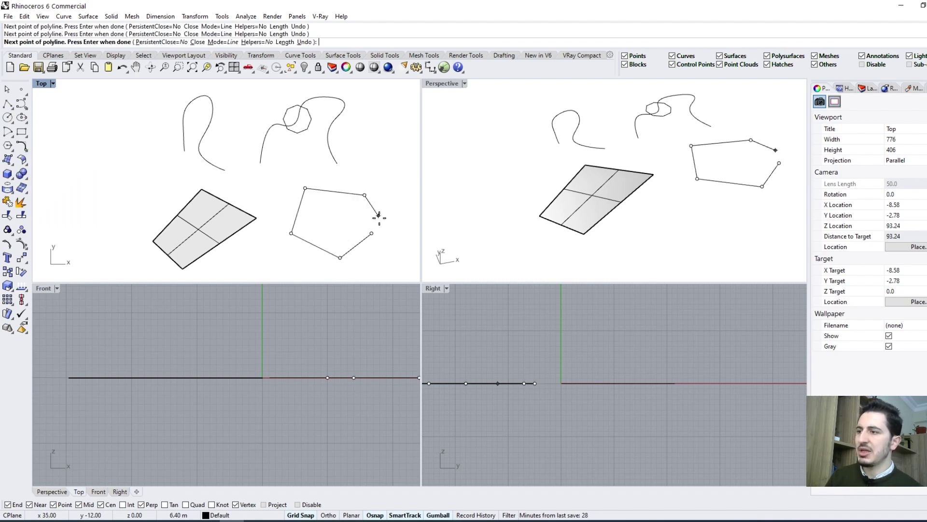
click(371, 230)
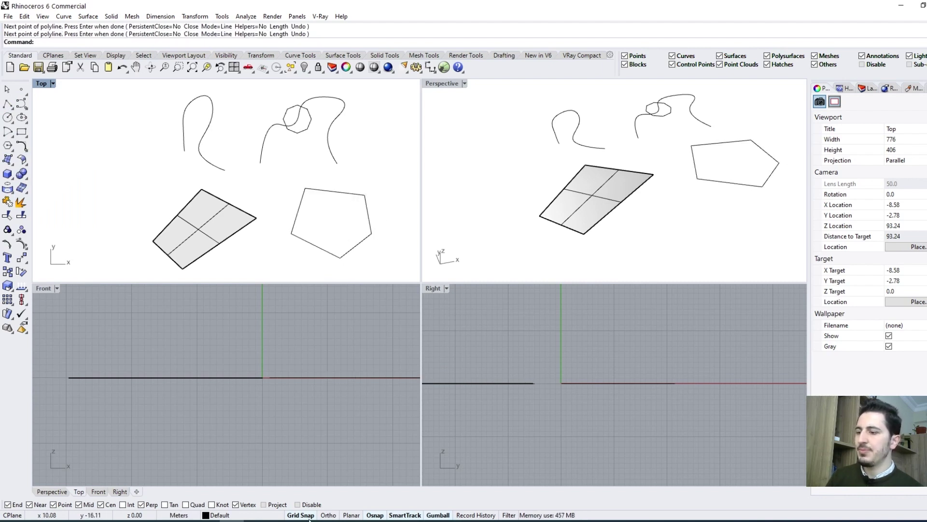
Select the pentagon outline and nudge it to a new position with the gumball.
click(739, 187)
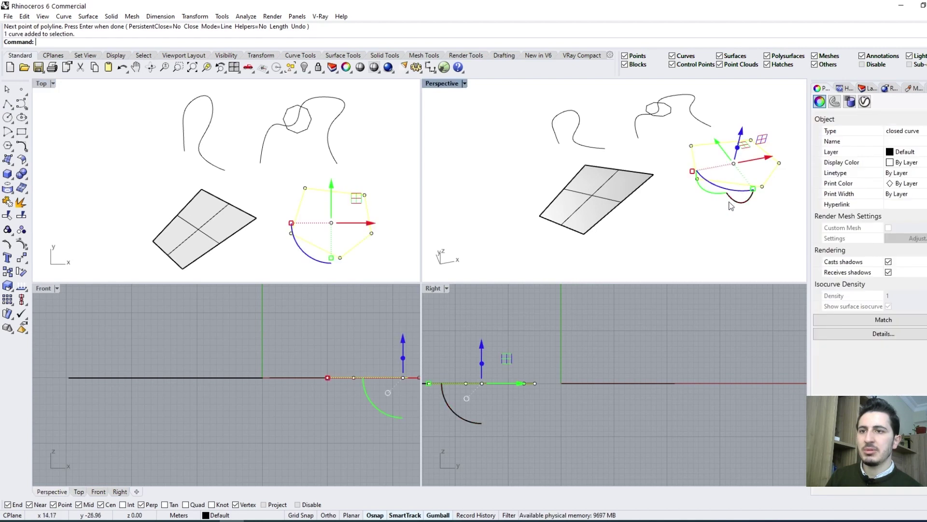
mouse_move(727, 207)
right_down()
mouse_move(641, 184)
mouse_move(657, 232)
right_up()
right_drag(322, 225, 328, 201)
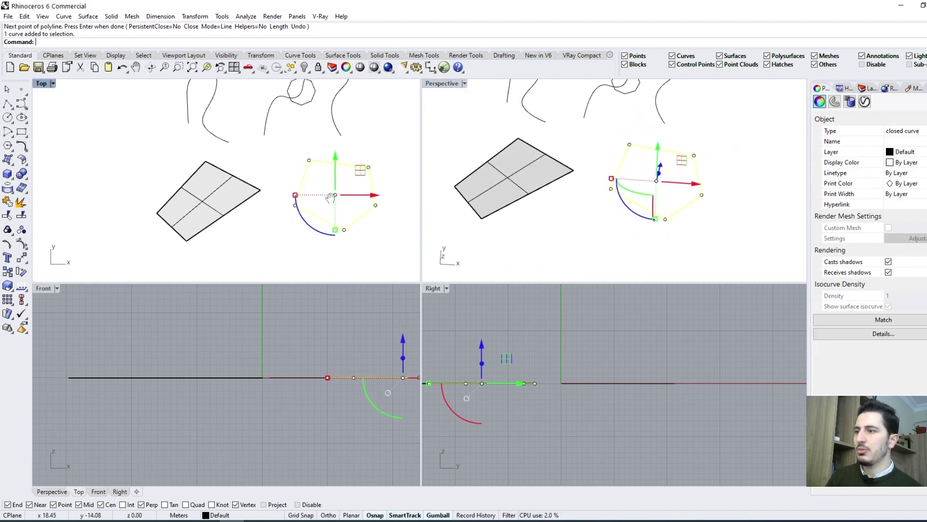
drag(330, 201, 336, 233)
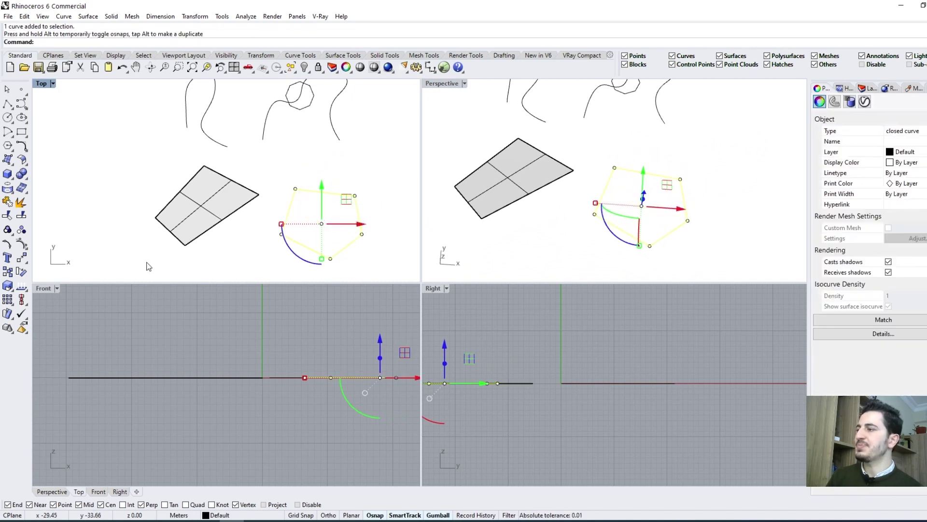
click(13, 167)
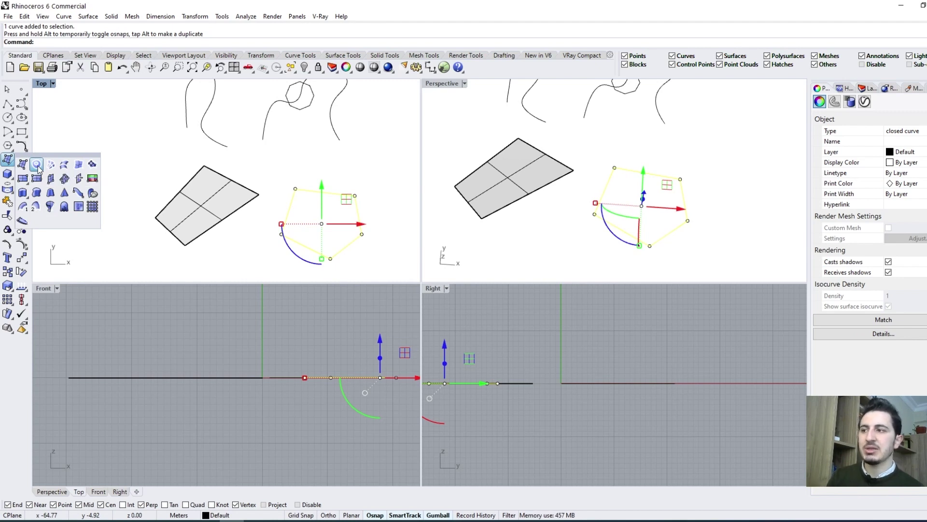
Fill the pentagon outline with a planar surface and orbit to check it beside the plane.
click(37, 165)
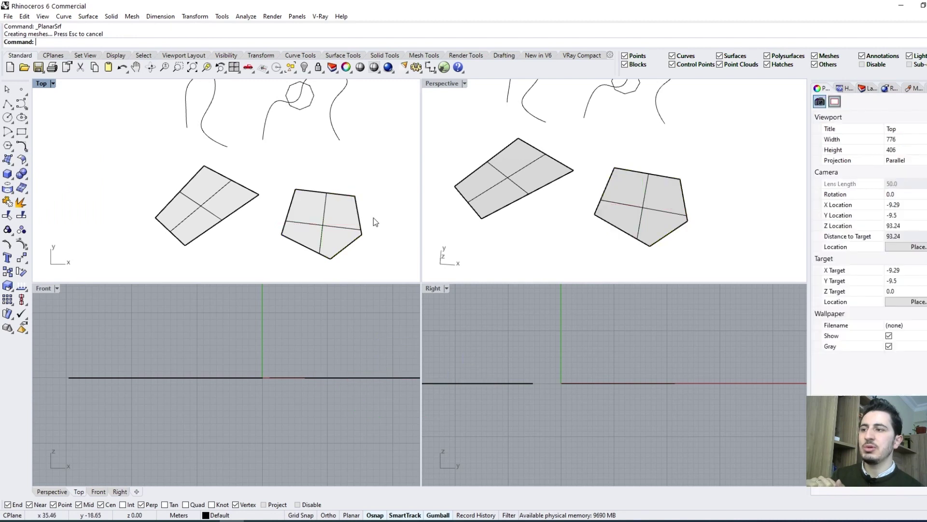
click(321, 229)
mouse_move(686, 254)
right_down()
mouse_move(742, 144)
mouse_move(761, 177)
right_up()
click(760, 218)
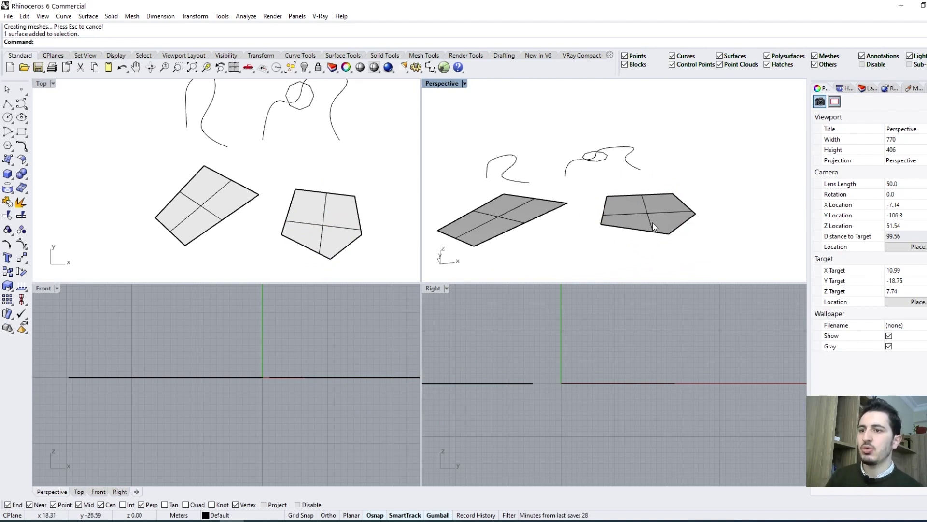
right_drag(654, 227, 715, 223)
click(8, 160)
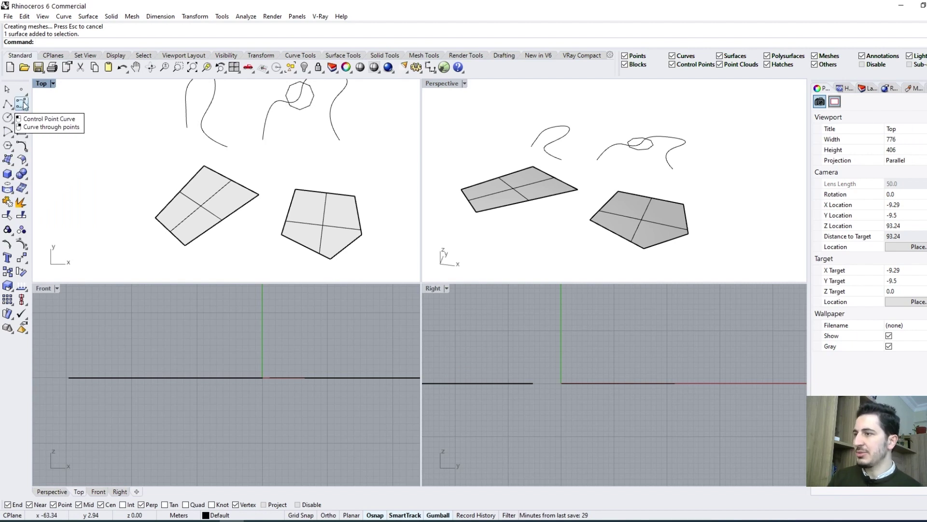
Rotate the freeform curve through the octagon 90° with the gumball.
click(667, 160)
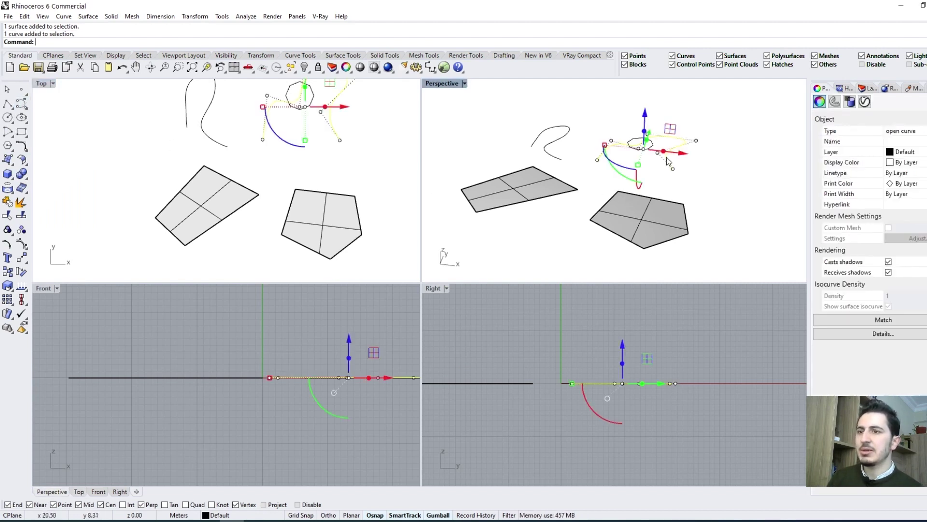
right_drag(709, 177, 599, 156)
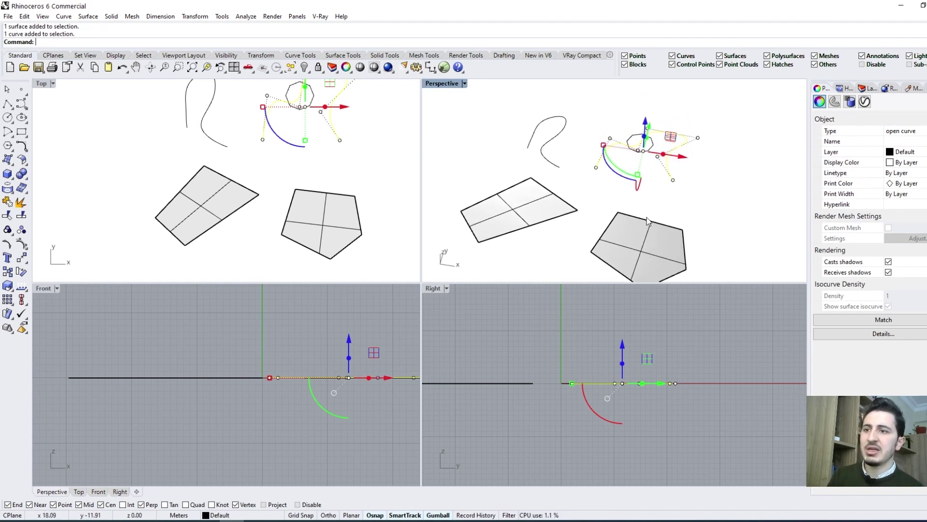
right_drag(658, 208, 654, 217)
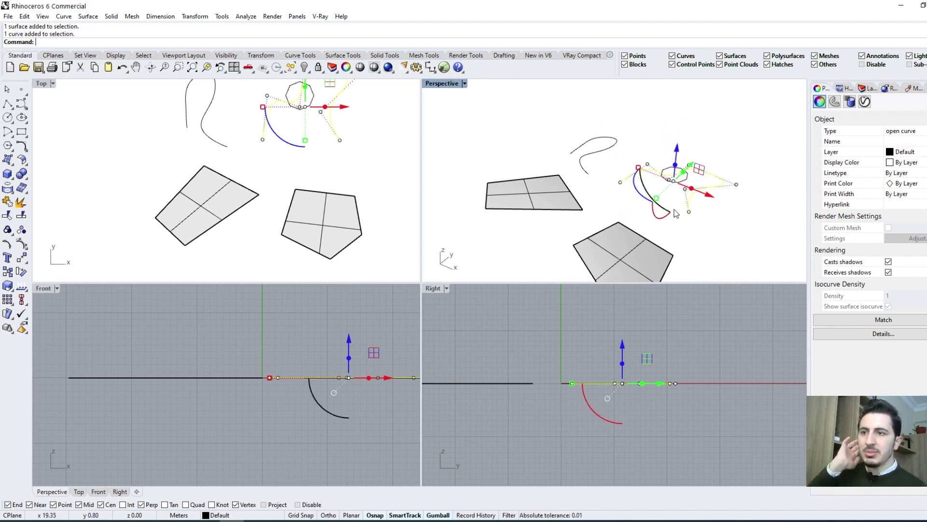
click(660, 218)
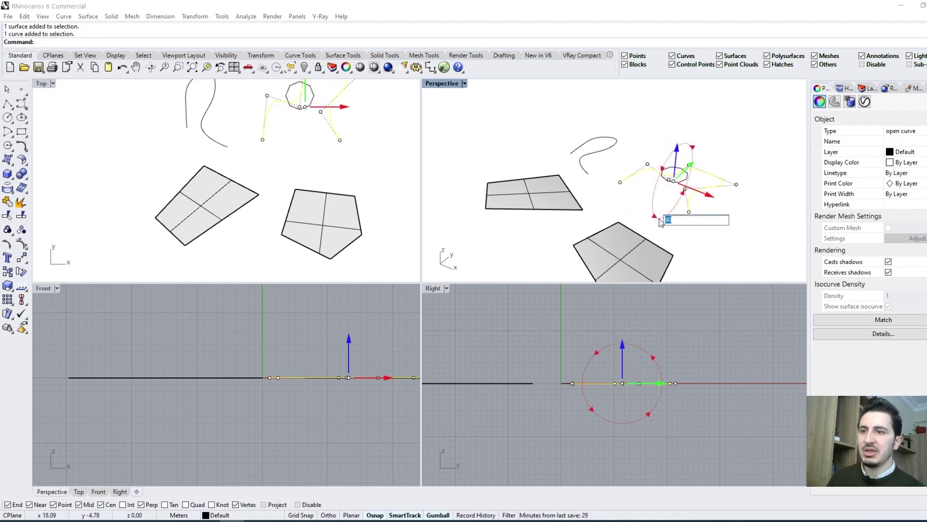
key(Return)
right_drag(724, 186, 763, 222)
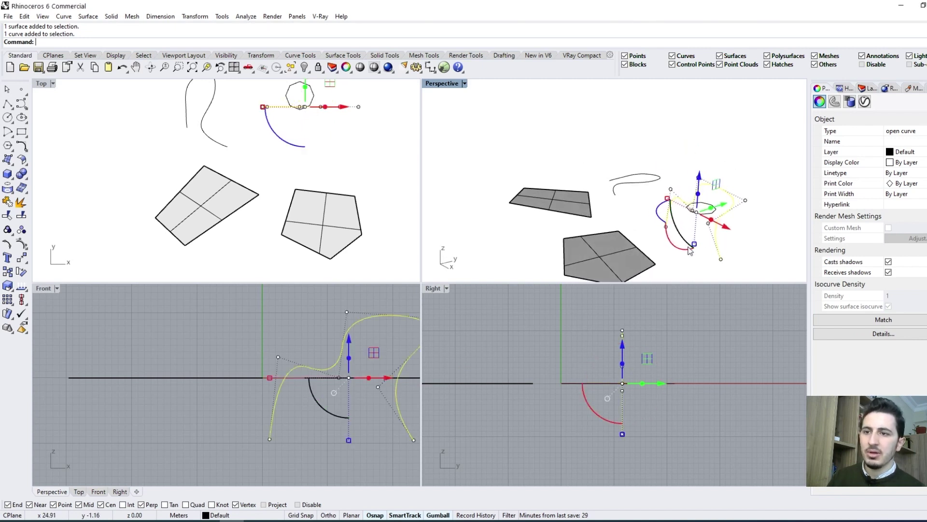
right_drag(734, 190, 744, 253)
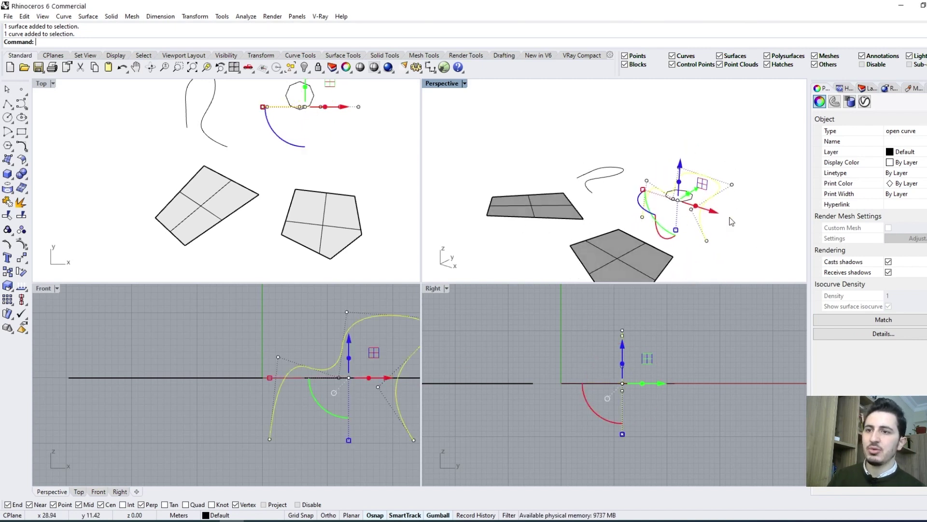
key(Escape)
Rotate the other freeform curve 90° with the gumball.
mouse_move(708, 213)
right_down()
mouse_move(429, 170)
mouse_move(637, 182)
right_up()
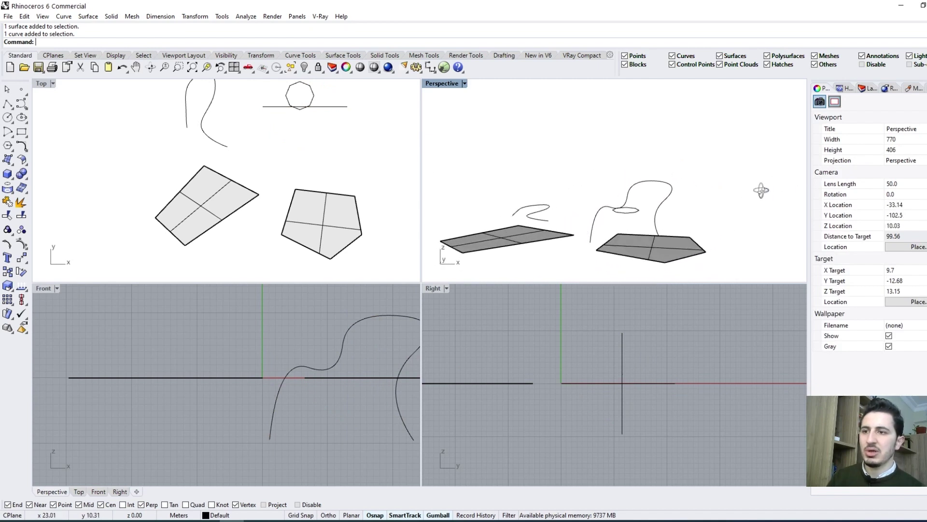
click(637, 182)
click(602, 218)
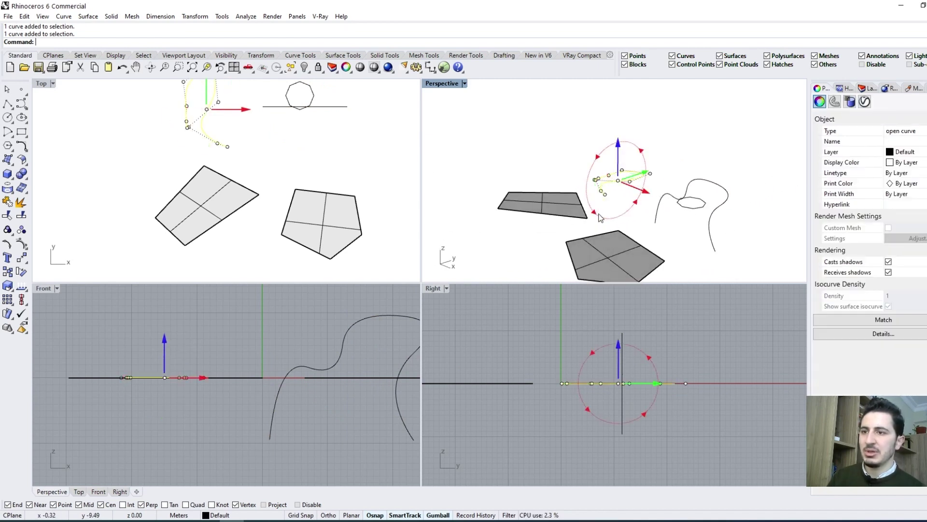
key(Return)
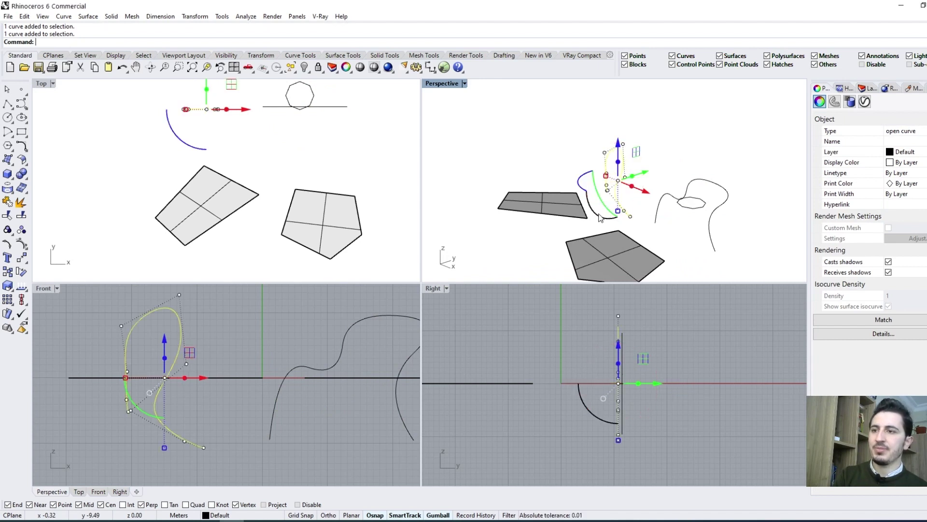
key(Escape)
mouse_move(604, 217)
right_down()
mouse_move(744, 177)
mouse_move(729, 187)
mouse_move(724, 214)
mouse_move(647, 170)
mouse_move(679, 162)
right_up()
scroll(729, 186, down, 3)
Select both freeform curves and orbit the Perspective view to inspect them.
click(654, 158)
shift+click(608, 130)
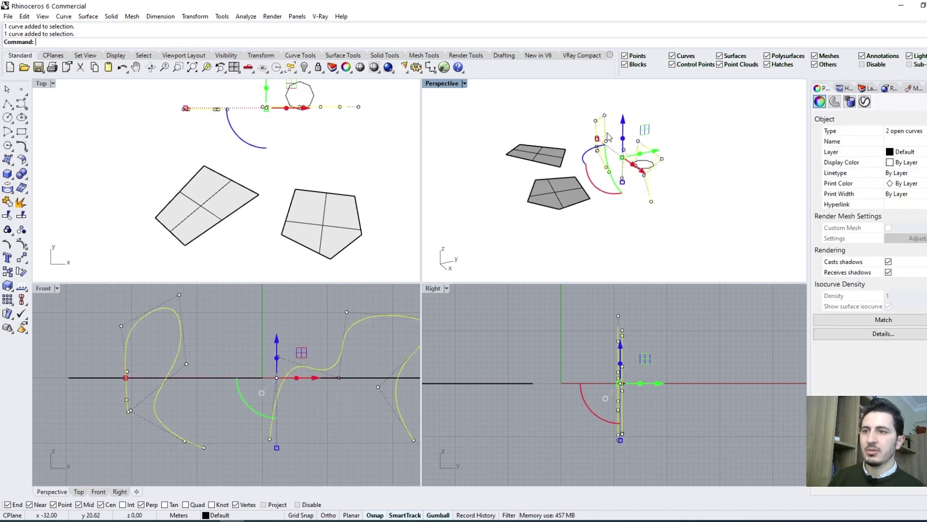
right_drag(607, 129, 661, 153)
right_drag(666, 120, 676, 144)
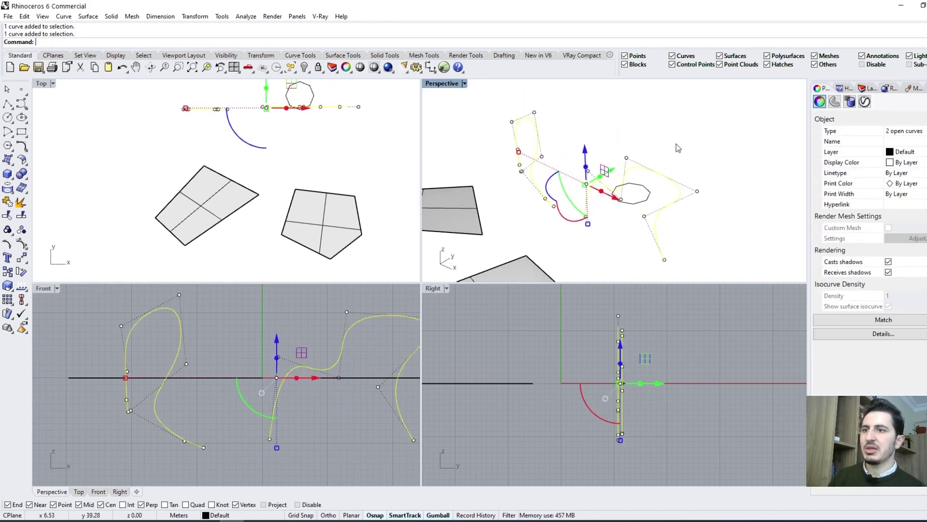
key(Escape)
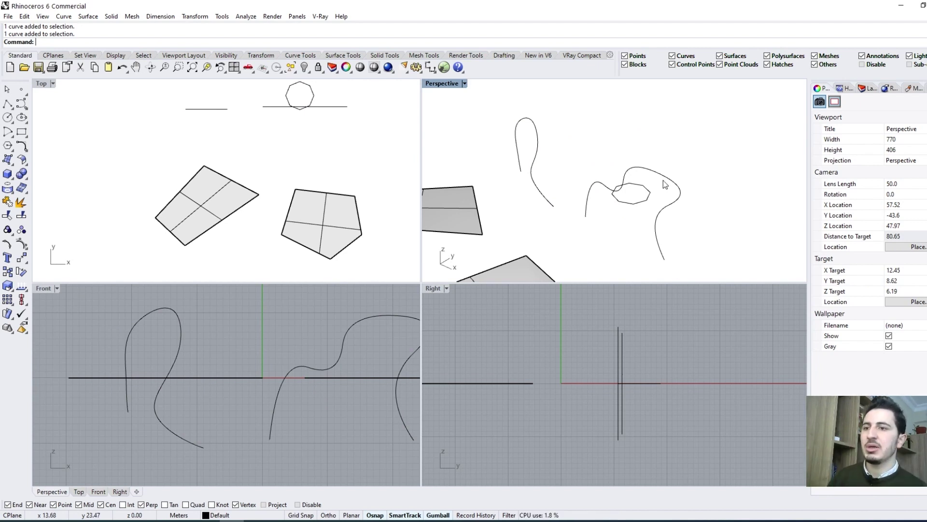
Rotate the wavy curve around the octagon a further 90°.
click(665, 184)
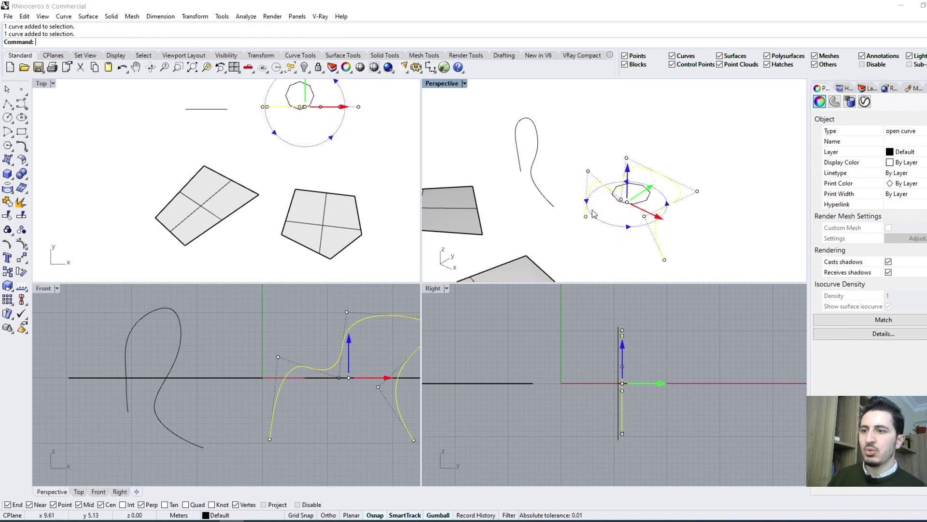
click(594, 214)
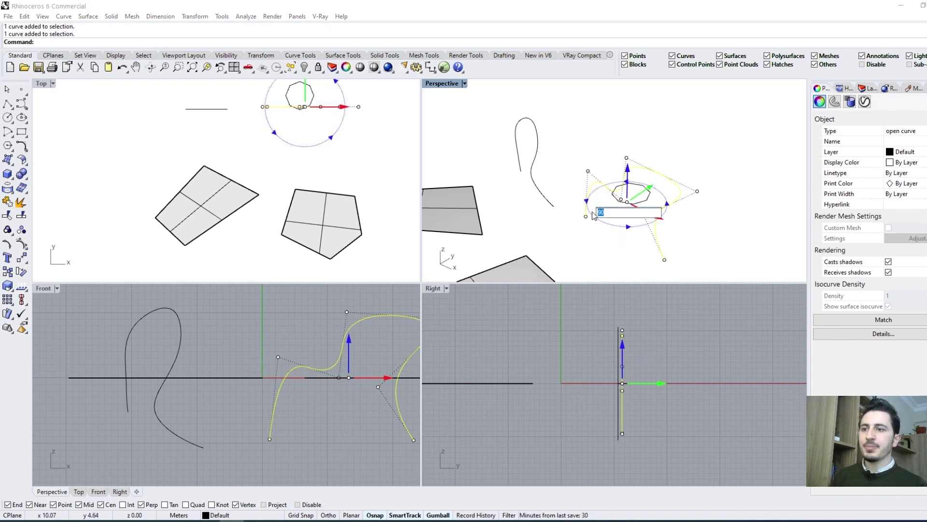
key(Return)
click(588, 152)
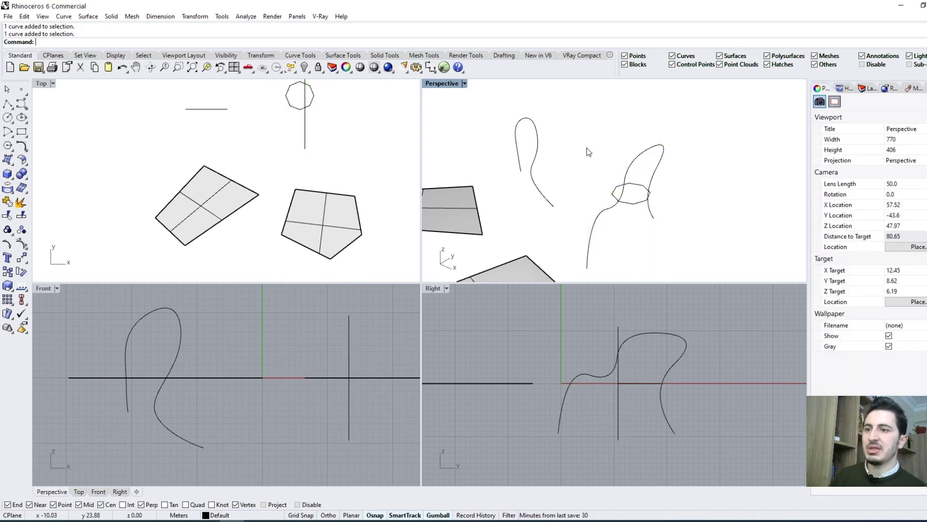
Rotate the other freeform curve a further 90° and check both curves.
click(539, 141)
click(494, 167)
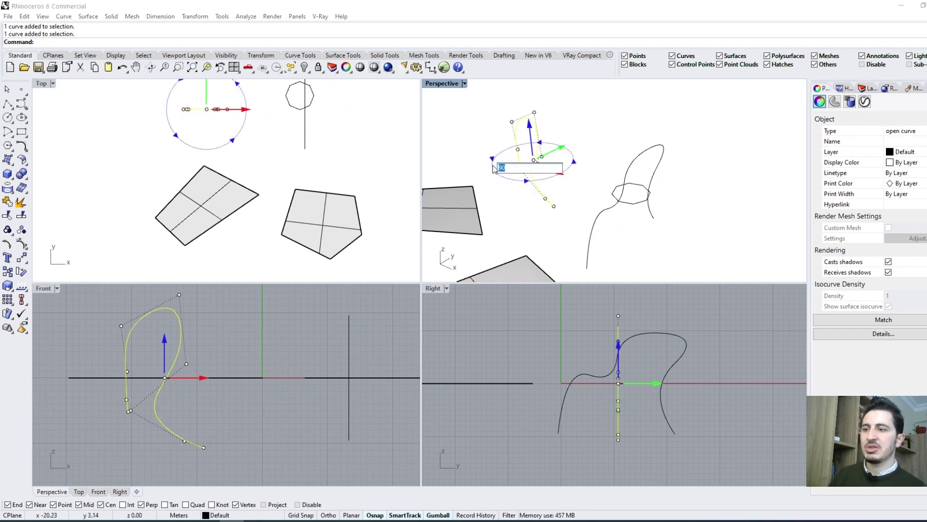
key(Return)
key(Escape)
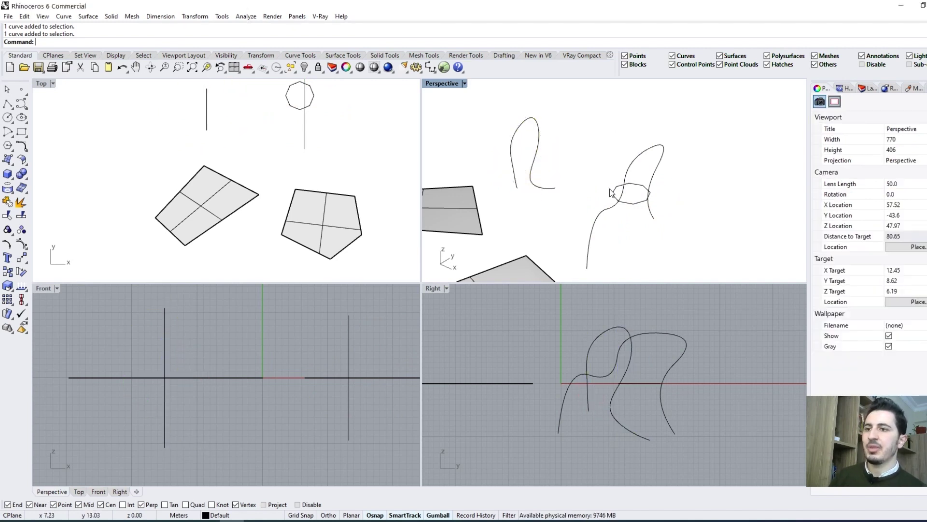
mouse_move(625, 191)
right_down()
mouse_move(545, 154)
mouse_move(610, 191)
mouse_move(509, 188)
mouse_move(603, 146)
right_up()
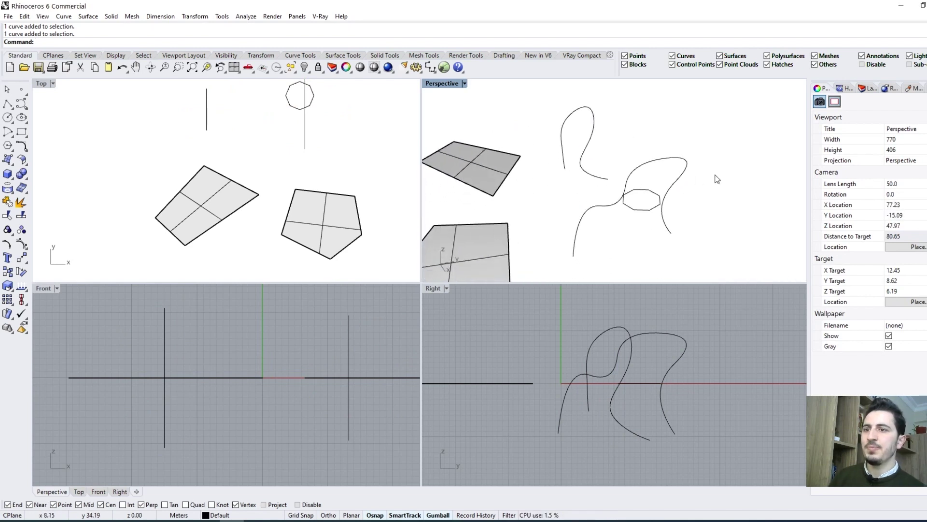
right_drag(570, 184, 692, 151)
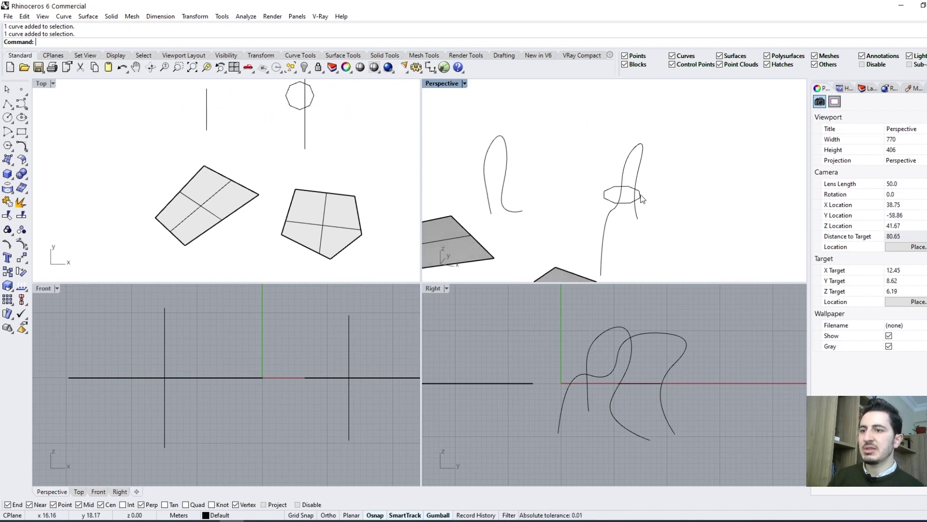
Drag the octagon curve left, away from the freeform curves.
click(630, 208)
scroll(332, 176, down, 1)
scroll(332, 176, down, 1)
scroll(299, 140, down, 1)
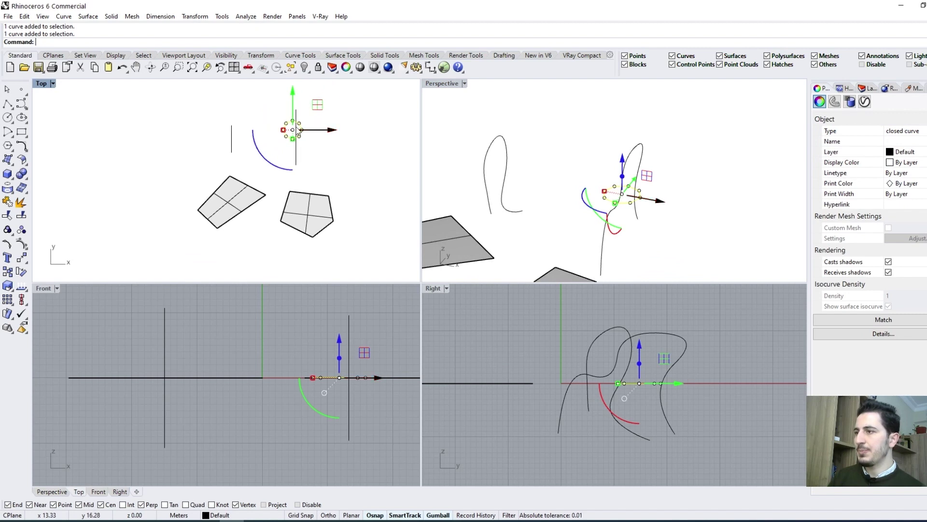
drag(293, 131, 155, 208)
key(Escape)
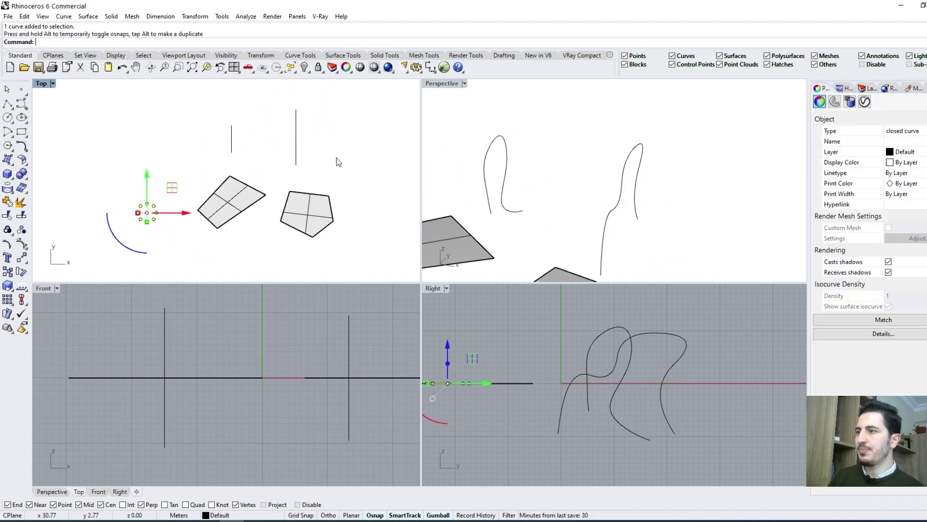
Loft the four window-selected upright curves with Normal style and select the new surface.
text(l)
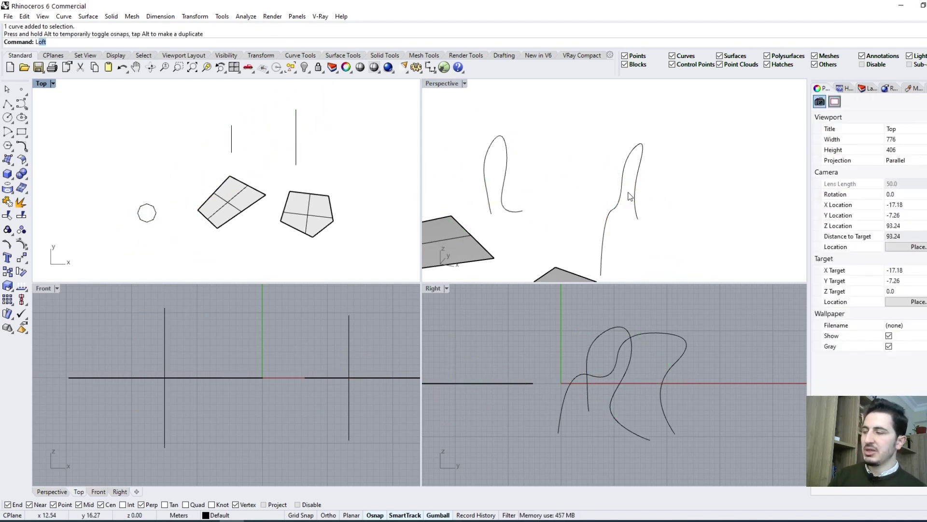
text(o)
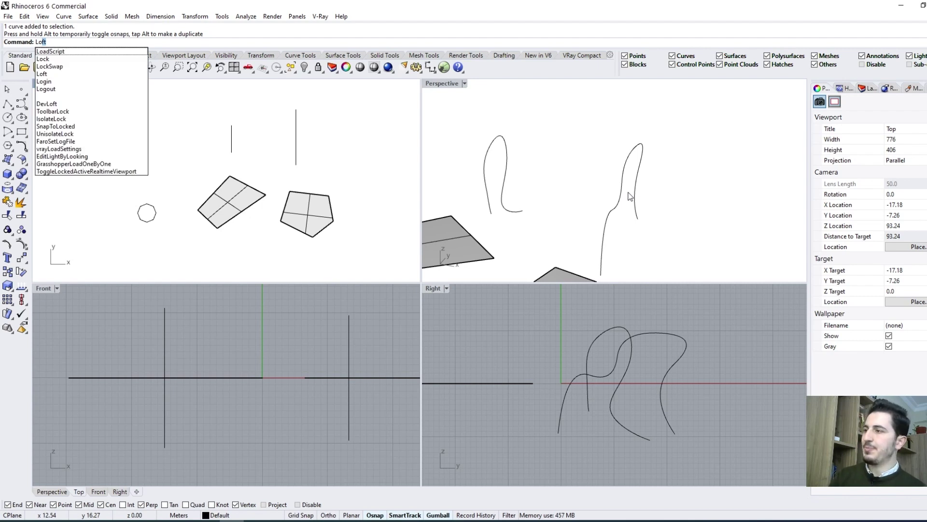
key(Return)
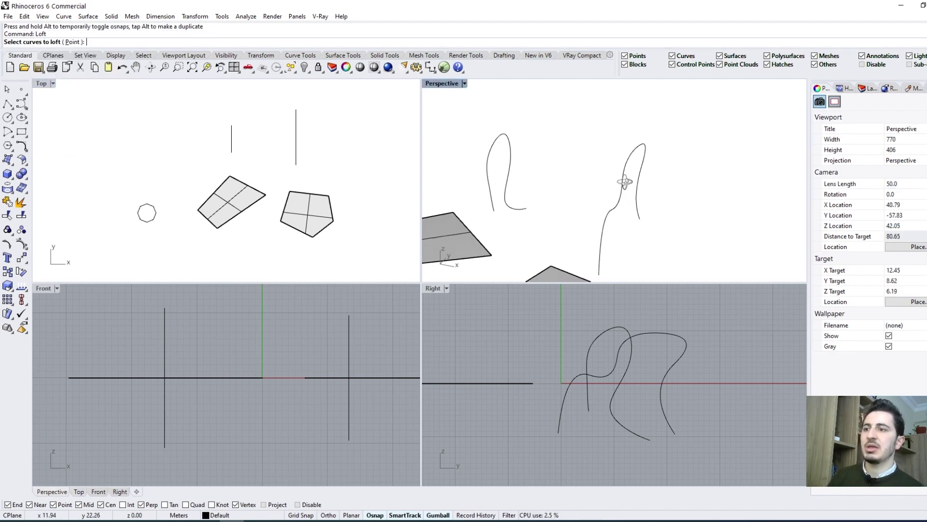
right_drag(670, 180, 609, 177)
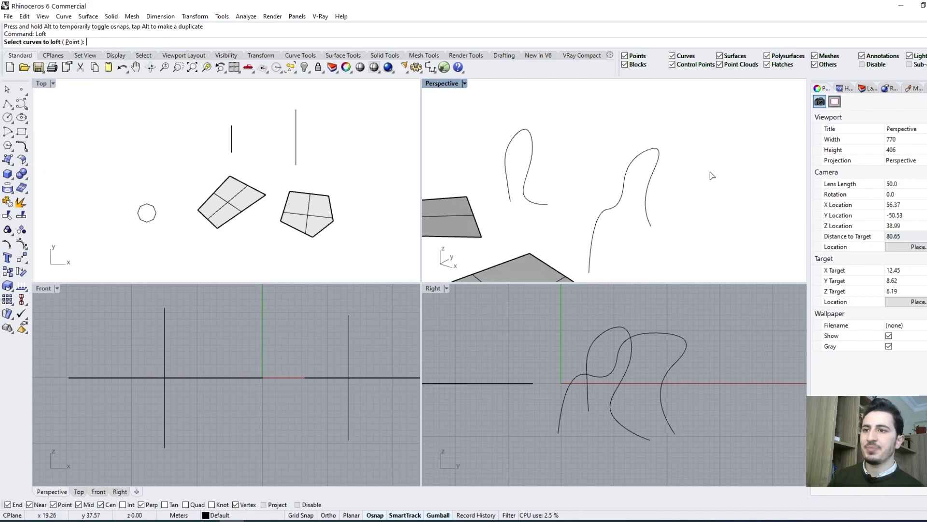
drag(711, 173, 525, 124)
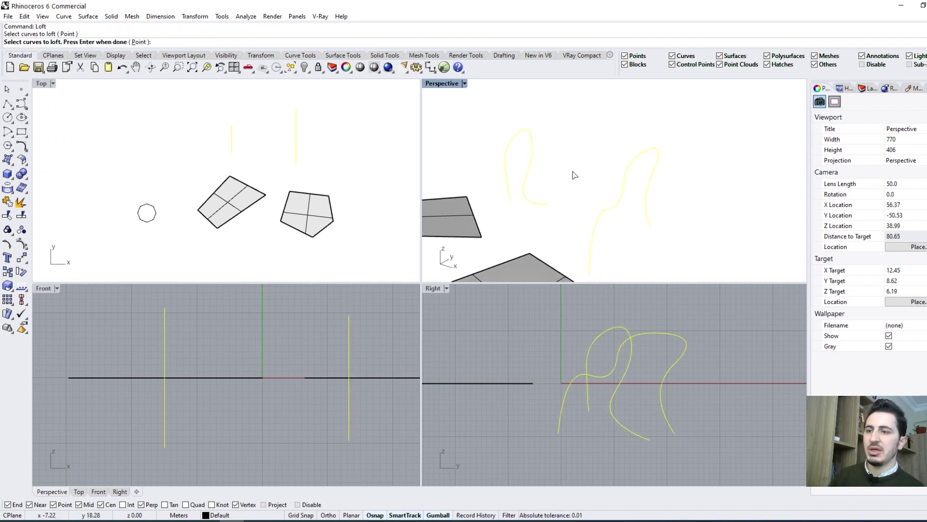
key(Return)
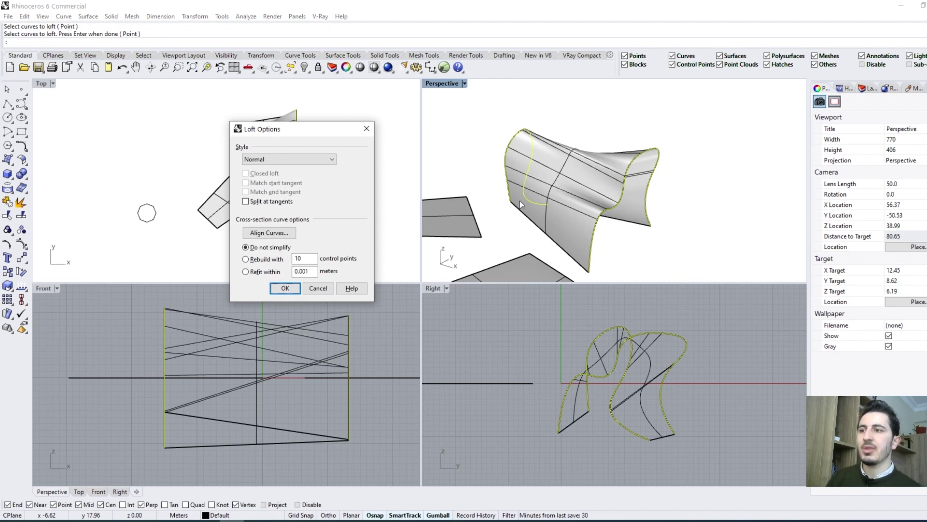
click(271, 161)
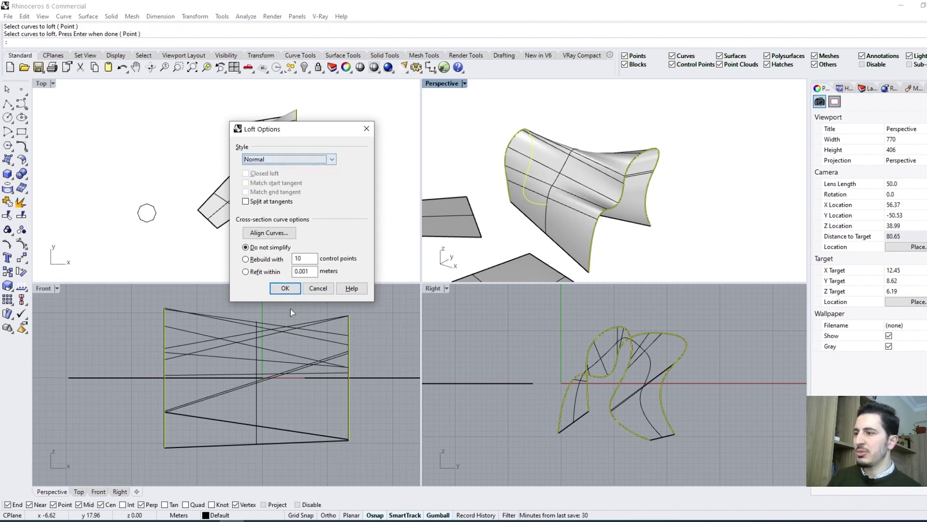
click(285, 288)
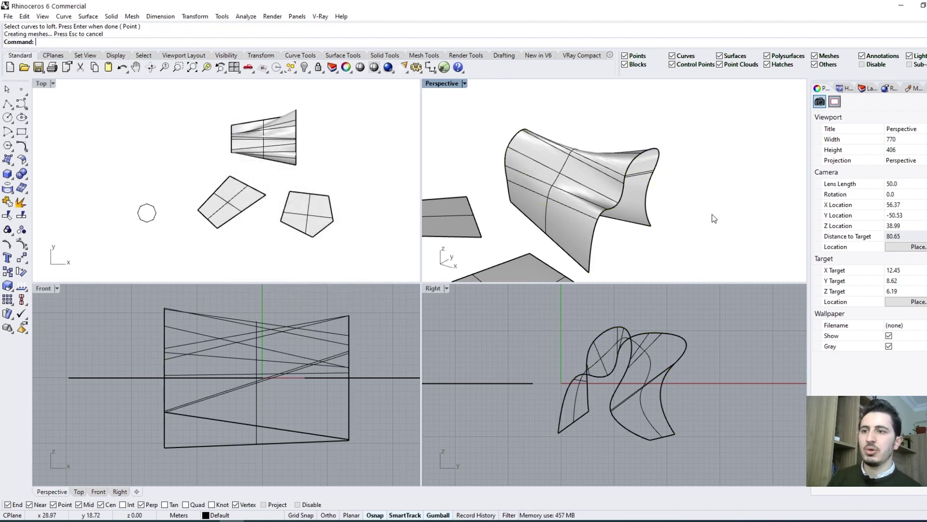
click(603, 166)
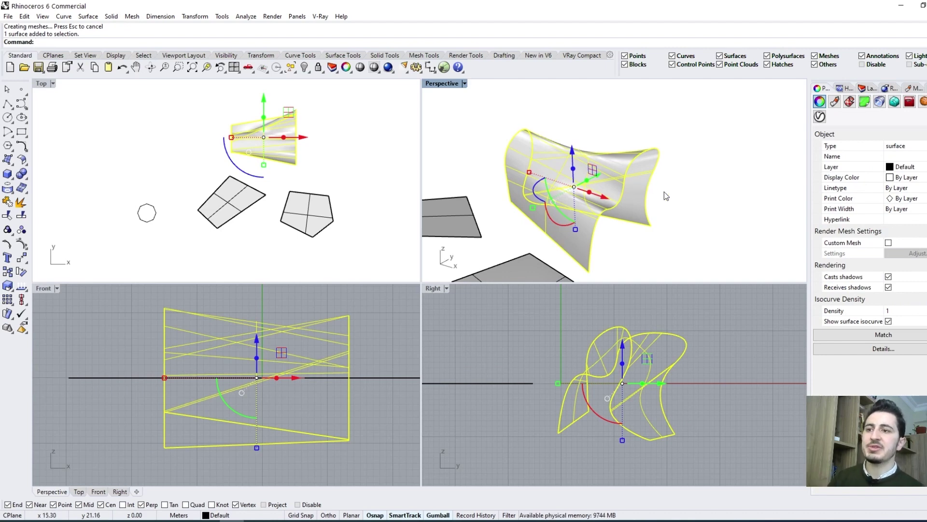
Try picking the edge curve from the overlapping-objects menu, orbiting between attempts.
click(709, 200)
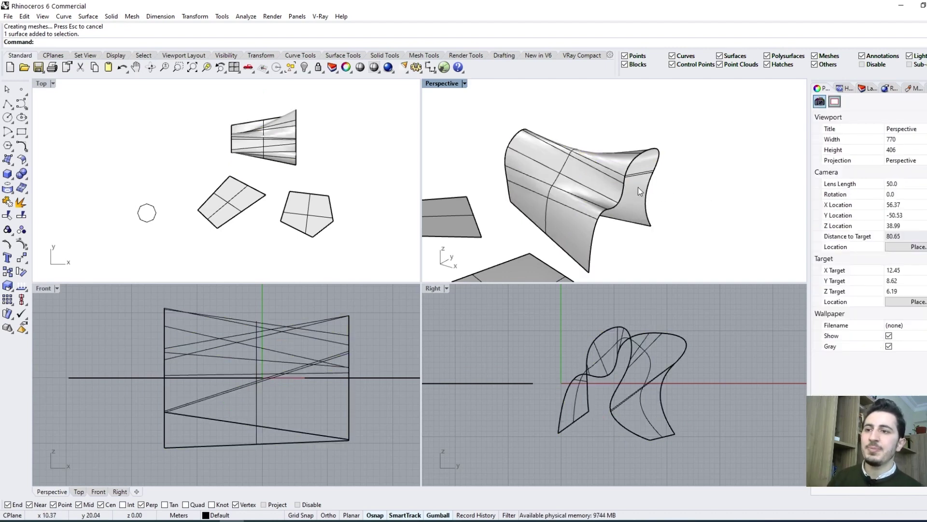
click(591, 267)
click(628, 295)
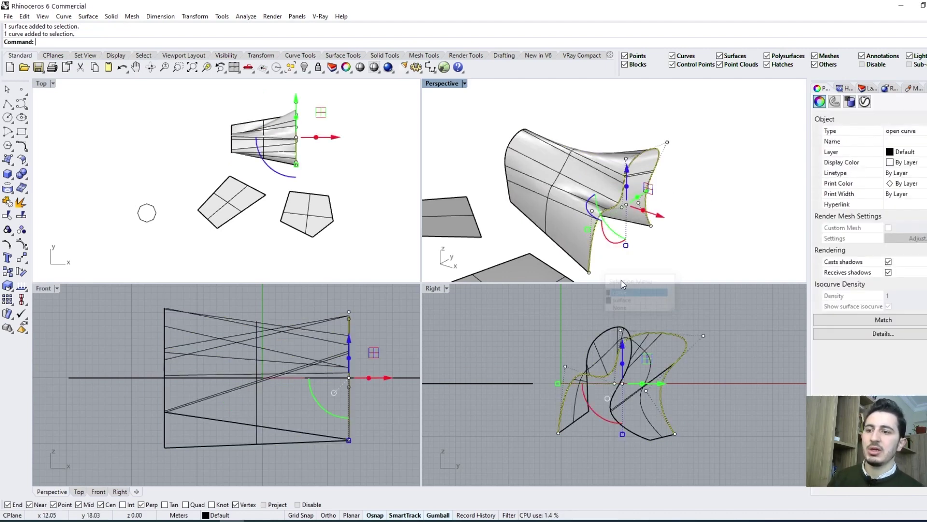
mouse_move(677, 155)
right_down()
mouse_move(686, 159)
mouse_move(673, 192)
mouse_move(532, 152)
mouse_move(572, 232)
right_up()
click(673, 192)
click(571, 232)
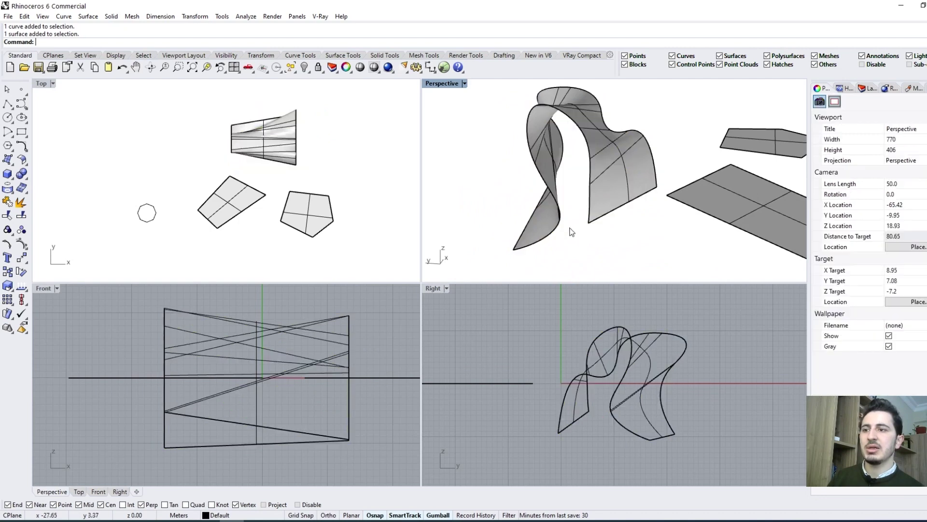
click(564, 219)
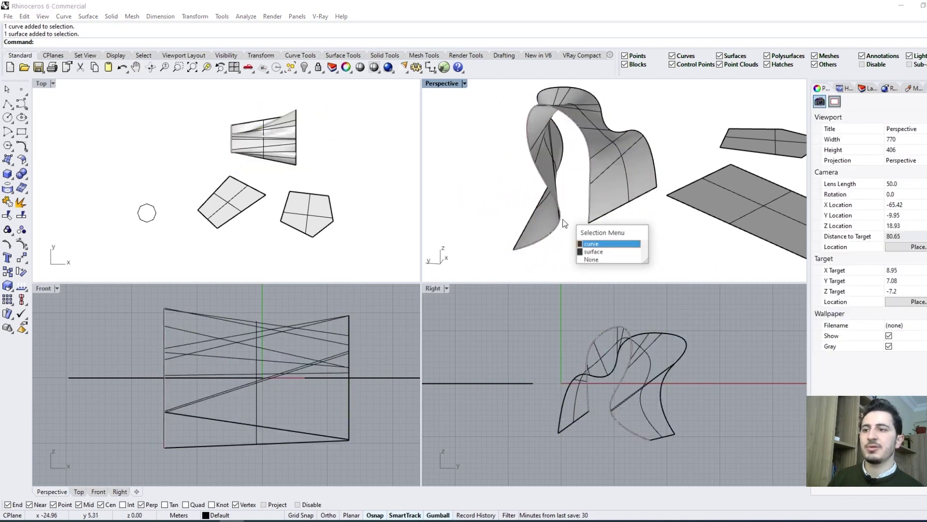
click(587, 244)
mouse_move(587, 244)
right_down()
mouse_move(602, 152)
mouse_move(499, 225)
right_up()
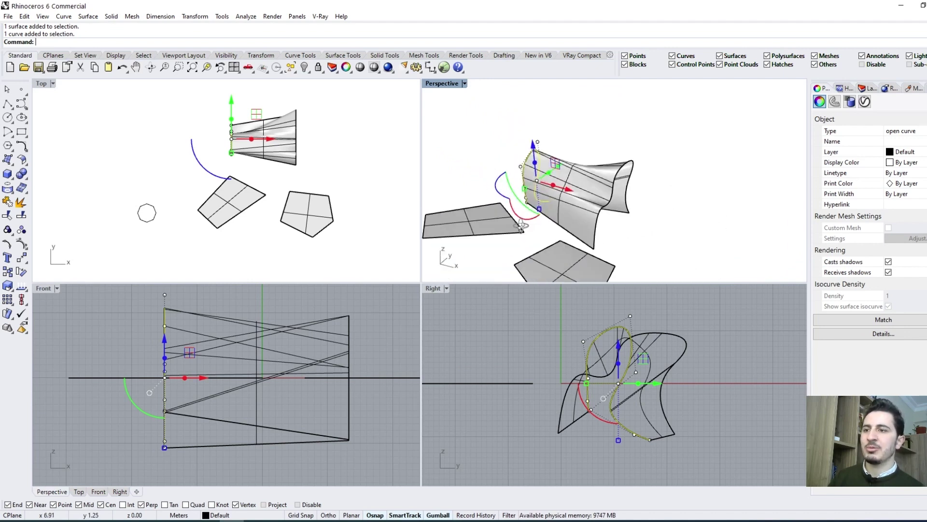
click(671, 235)
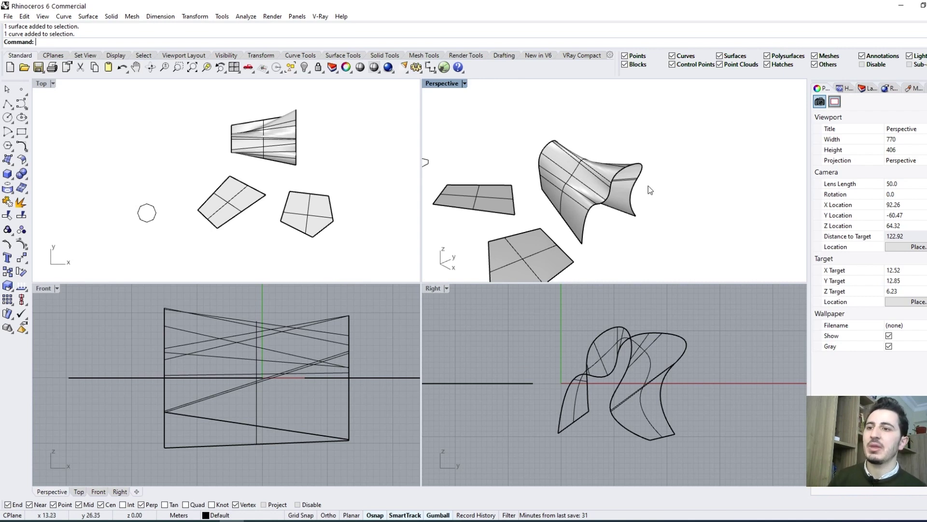
Click the surface edge again and choose the curve from the Selection Menu.
mouse_move(648, 187)
right_down()
mouse_move(603, 161)
mouse_move(692, 193)
right_up()
click(604, 160)
click(691, 193)
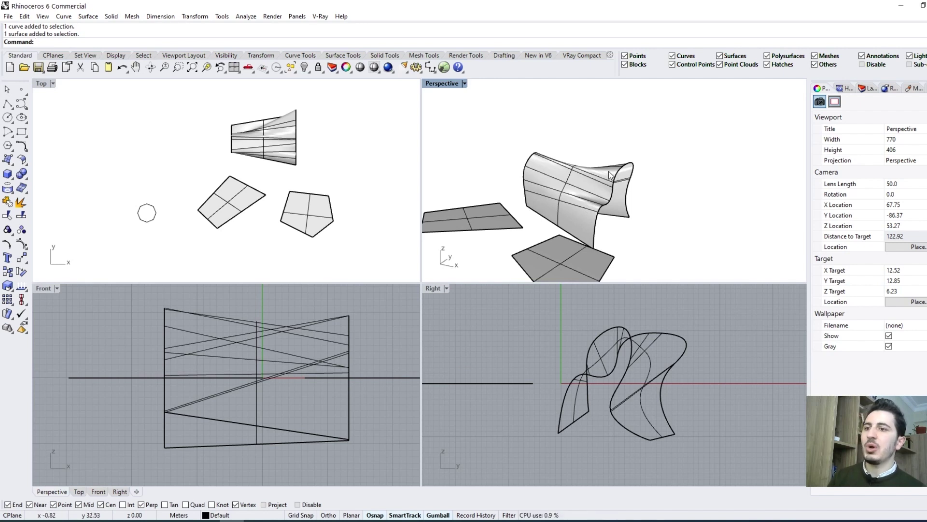
click(630, 167)
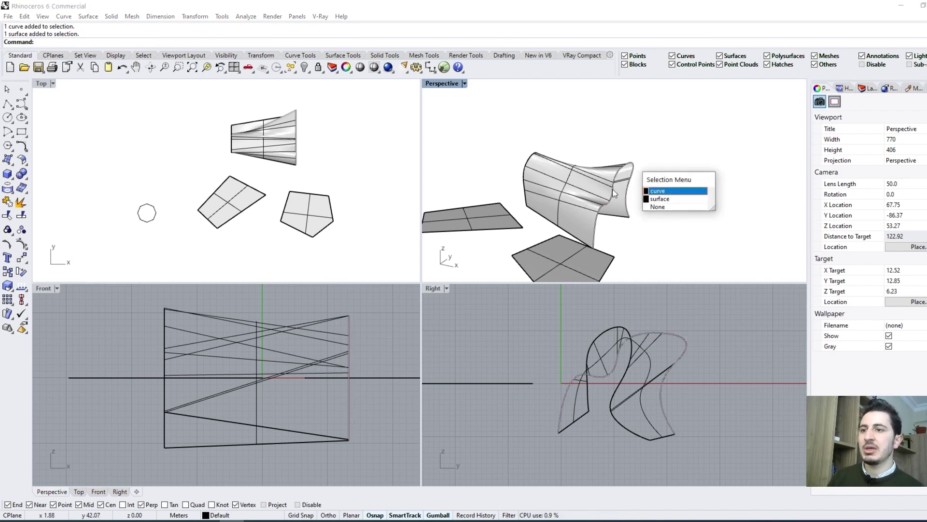
click(664, 191)
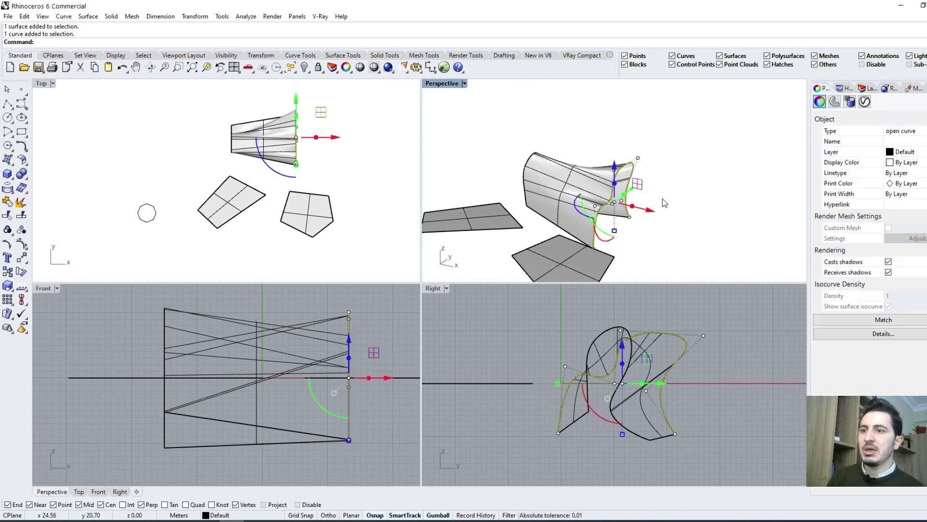
scroll(663, 198, up, 2)
key(F10)
scroll(578, 178, up, 2)
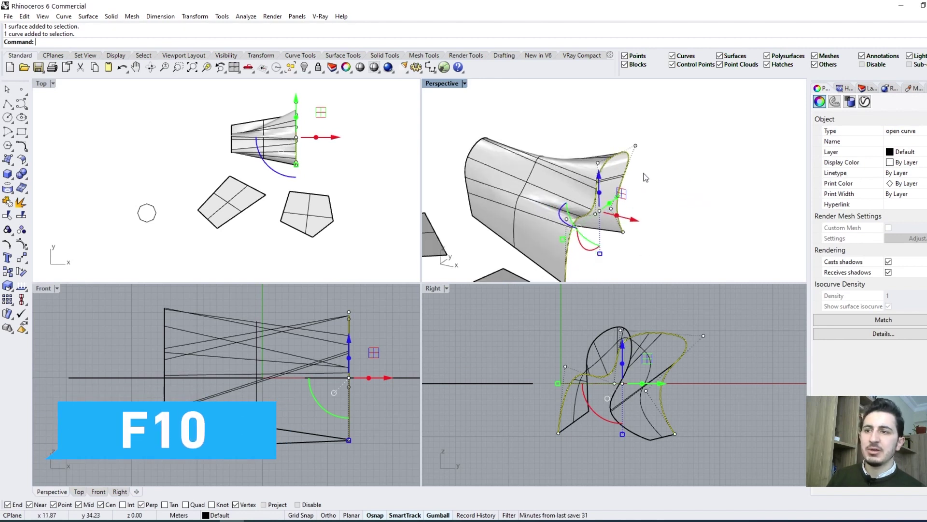
right_drag(578, 177, 573, 182)
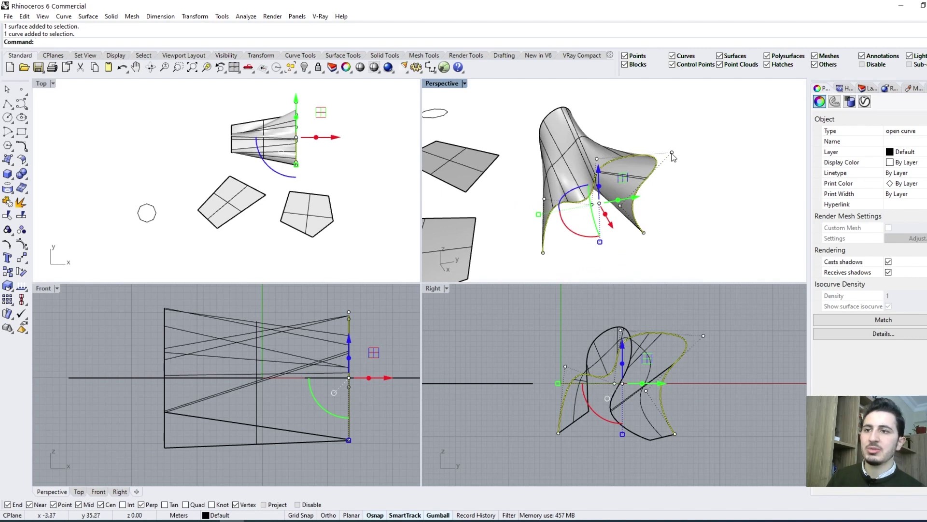
click(672, 153)
right_drag(686, 170, 705, 200)
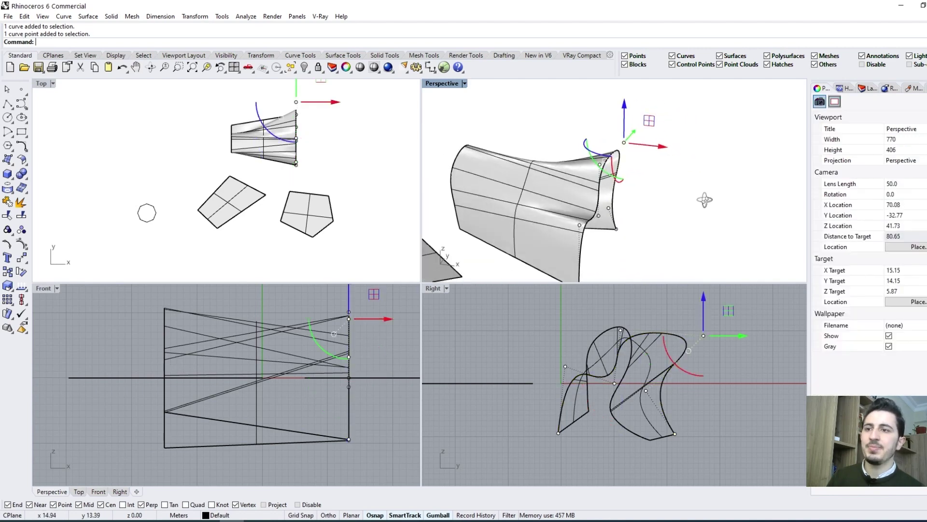
drag(624, 142, 643, 94)
right_drag(651, 169, 568, 175)
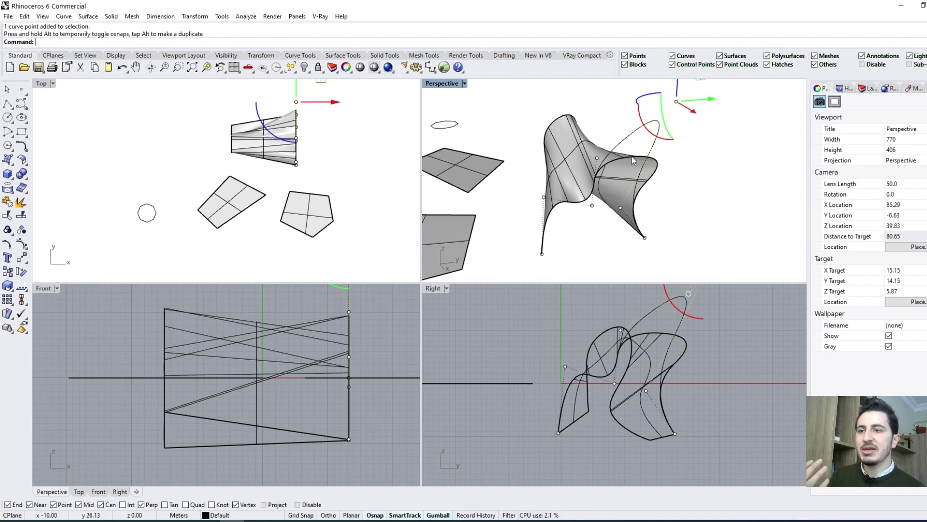
click(572, 143)
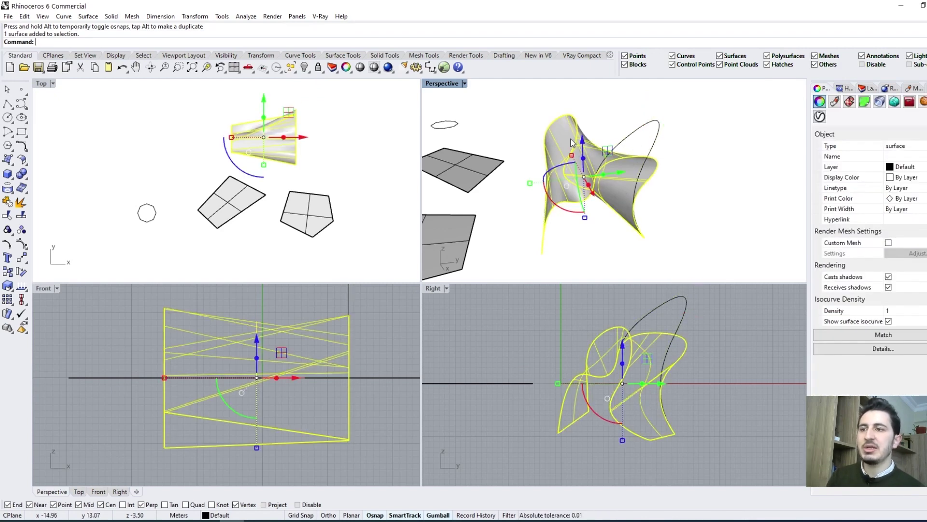
click(645, 130)
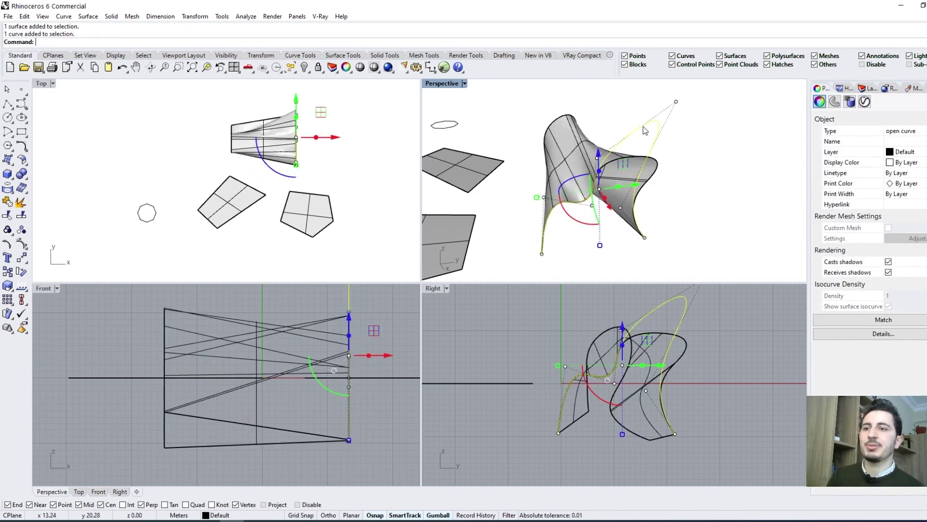
click(750, 161)
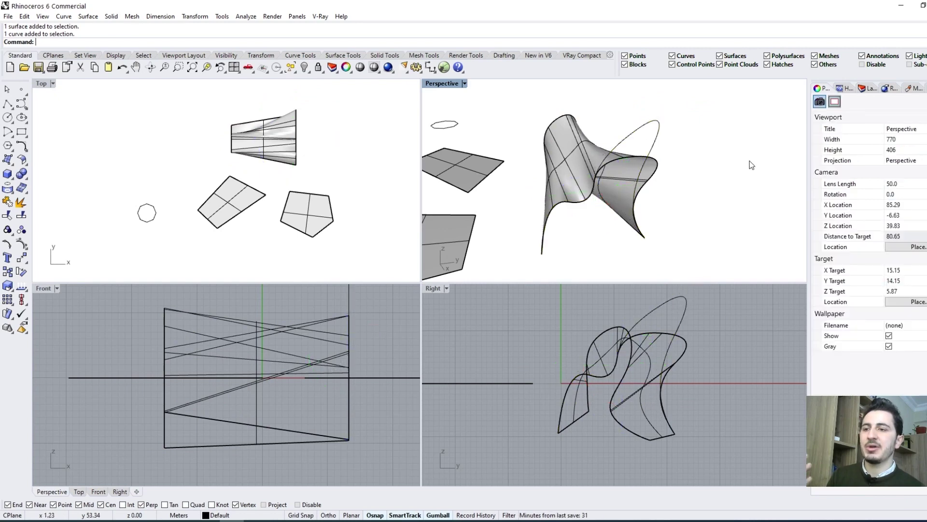
click(584, 143)
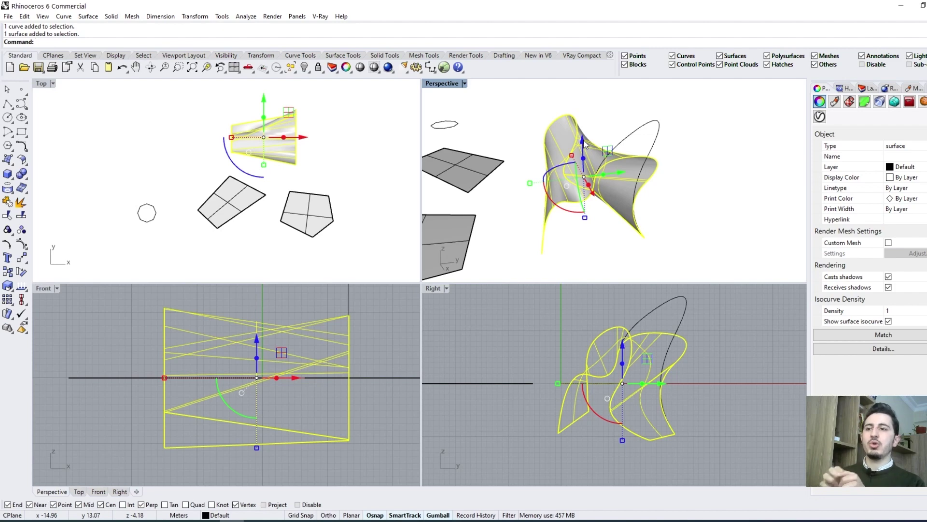
click(698, 155)
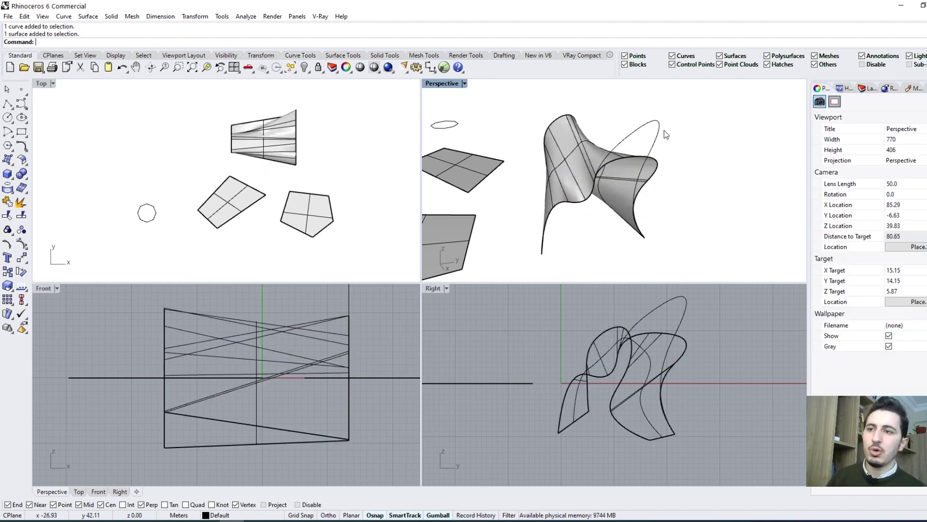
click(658, 129)
click(676, 138)
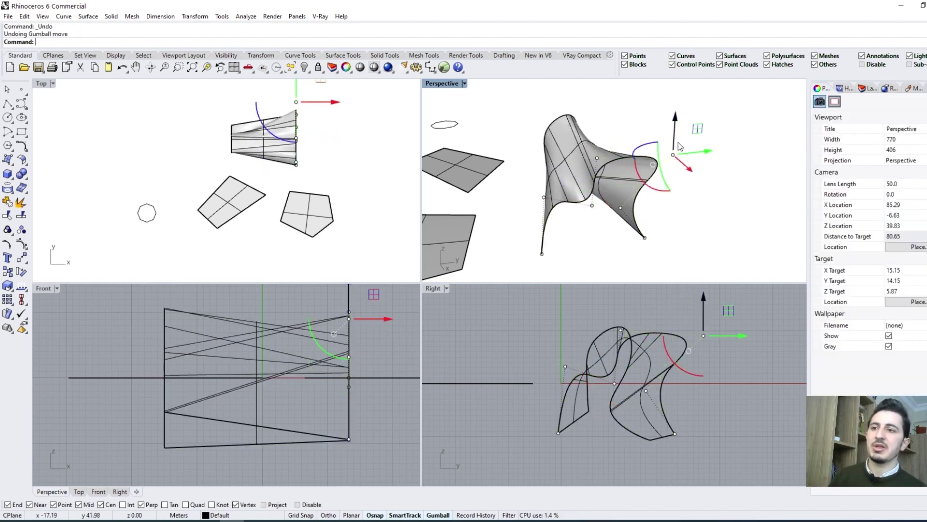
key(ctrl+z)
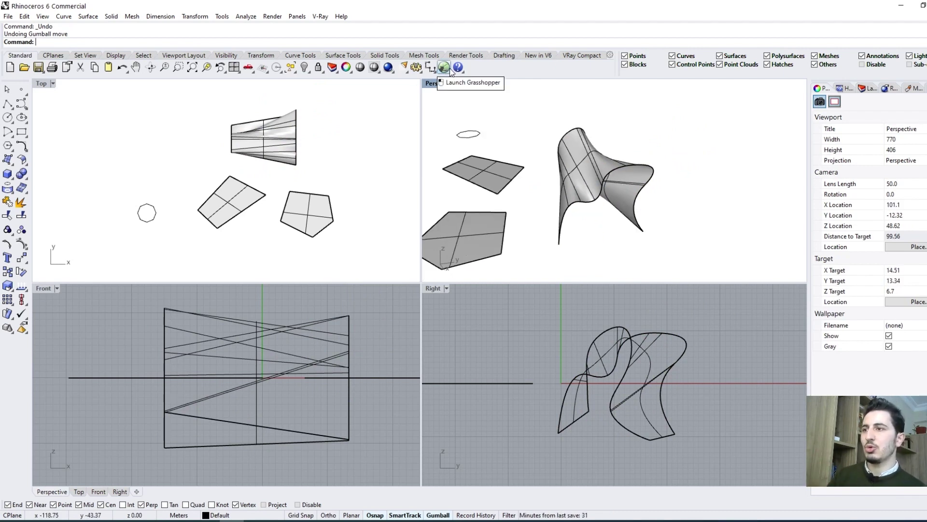
Select and deselect the curved surface, orbit Perspective, and open the Surface flyout.
click(601, 157)
click(718, 179)
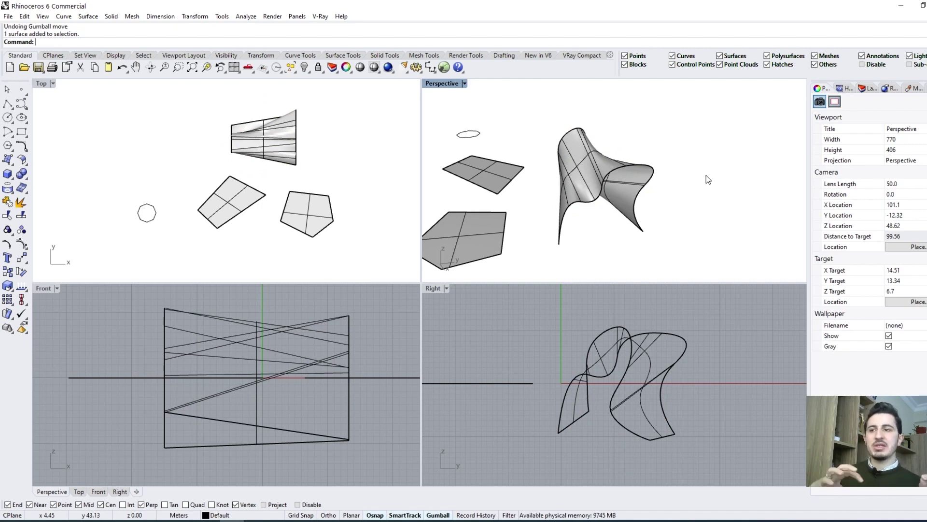
scroll(627, 188, down, 2)
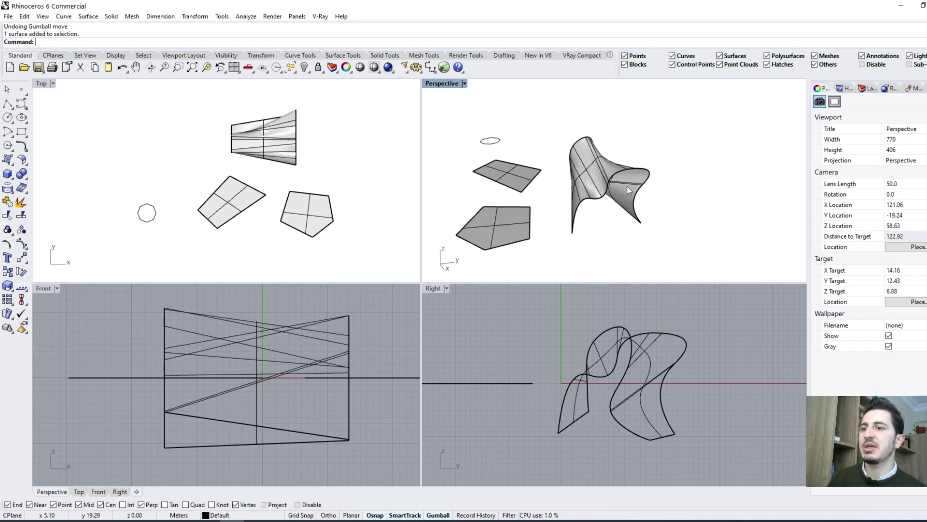
right_drag(622, 183, 679, 203)
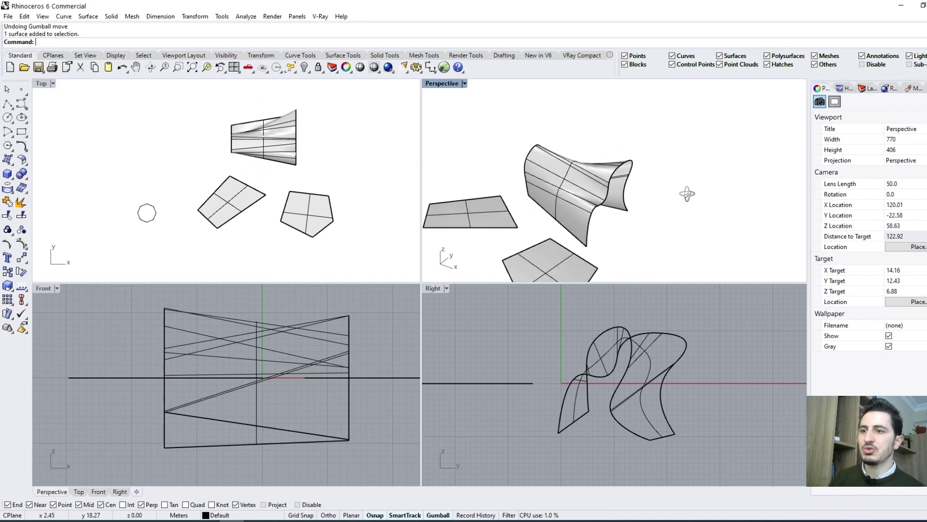
click(11, 163)
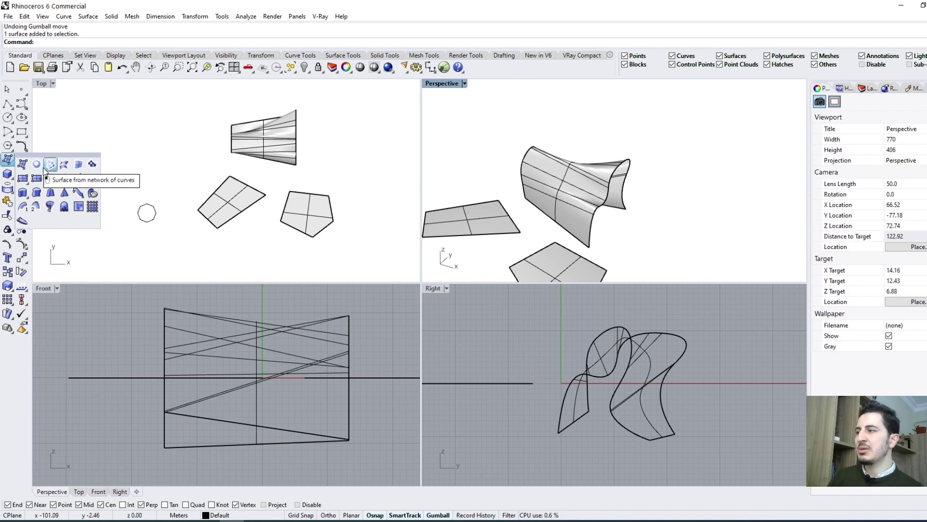
click(302, 214)
scroll(317, 214, up, 2)
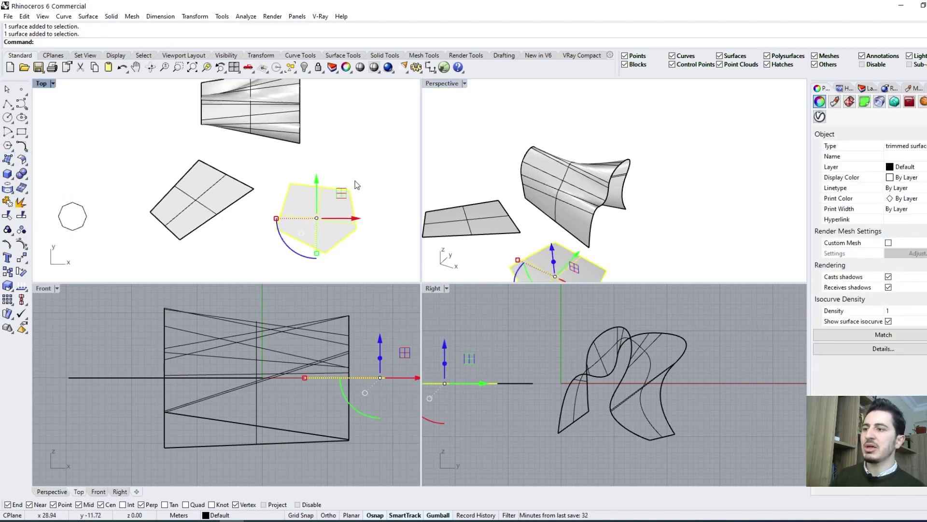
click(360, 208)
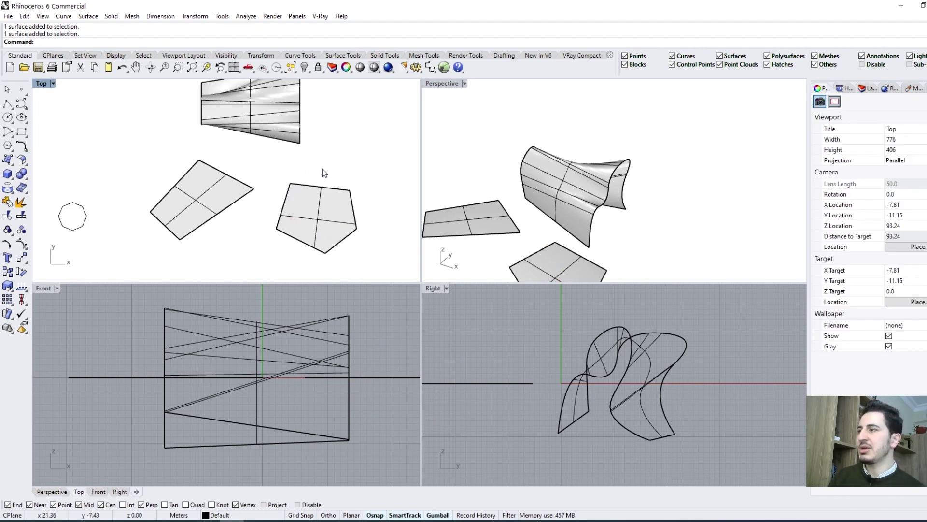
click(12, 165)
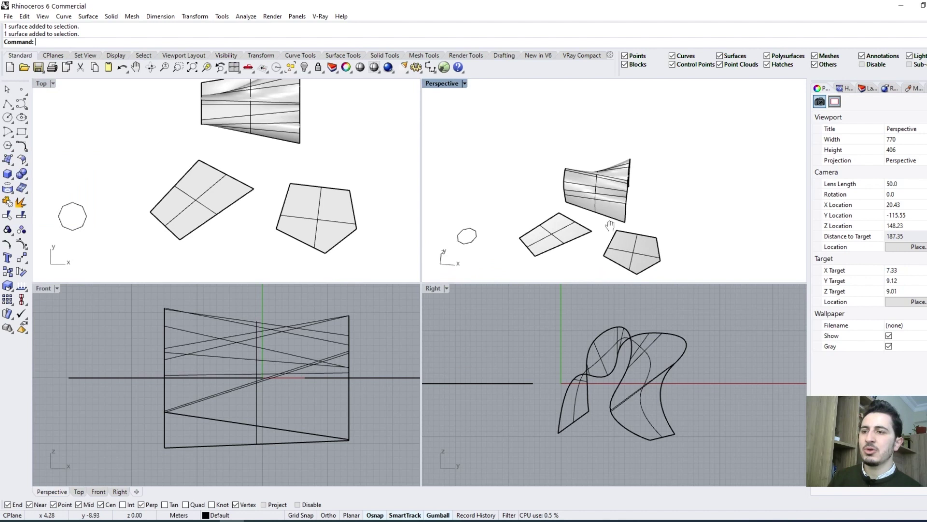
shift+right_drag(603, 214, 649, 205)
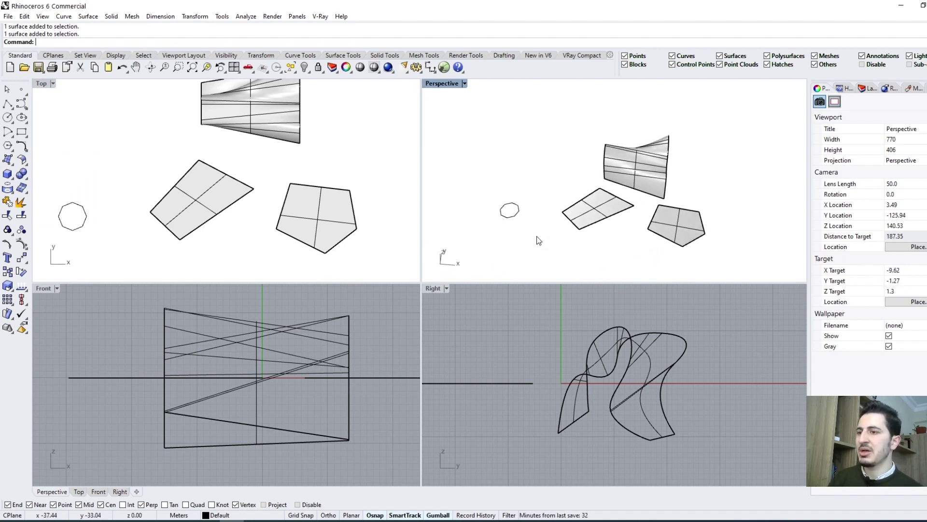
shift+right_drag(542, 235, 549, 230)
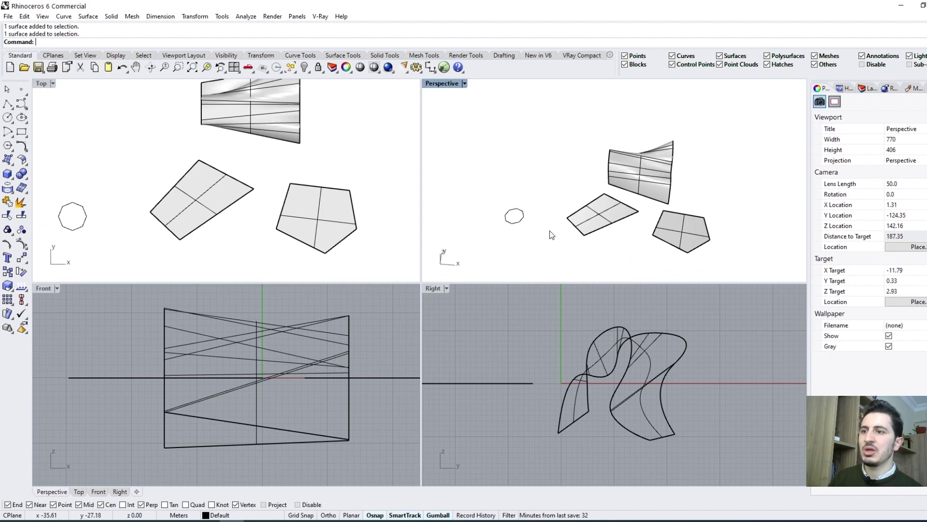
Frame the octagon curve up close in Perspective and open the Surface tools flyout.
click(522, 220)
scroll(518, 221, up, 2)
scroll(517, 220, up, 2)
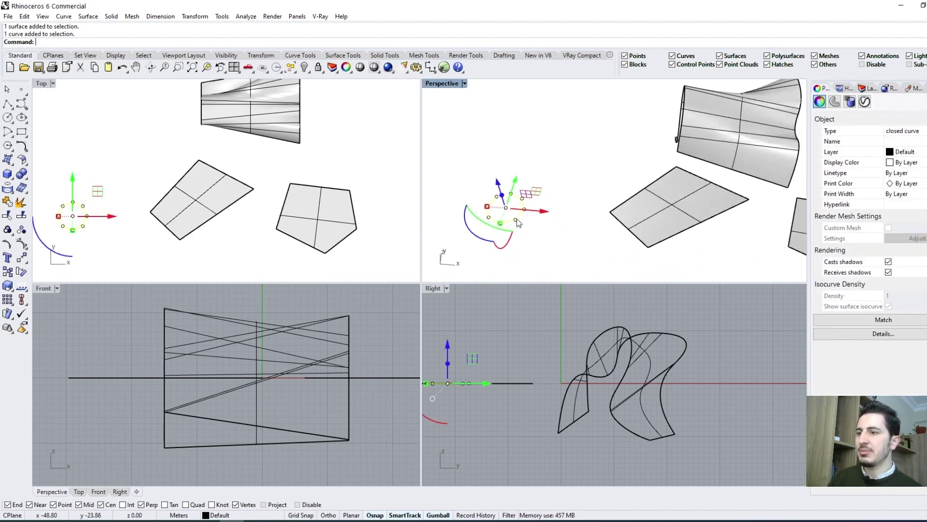
shift+right_drag(517, 219, 624, 207)
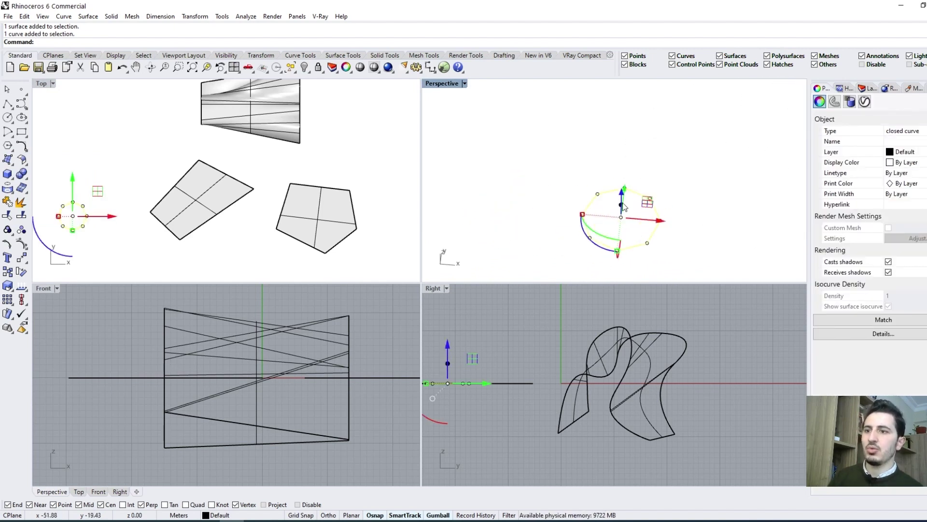
scroll(173, 228, up, 2)
scroll(173, 228, up, 2)
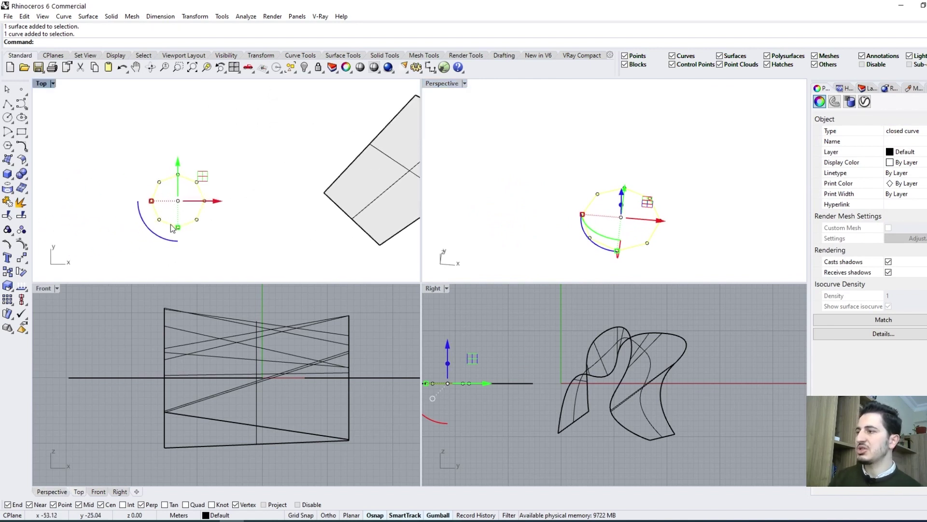
key(Escape)
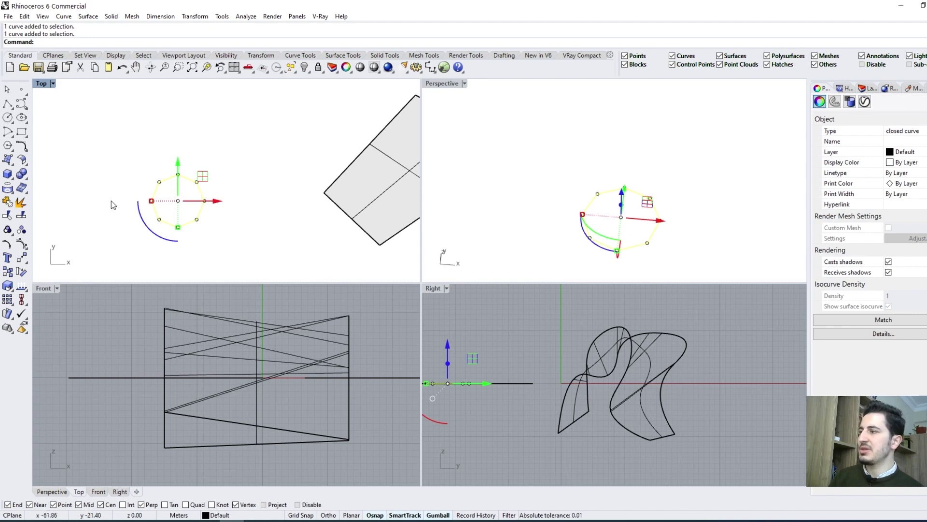
click(13, 164)
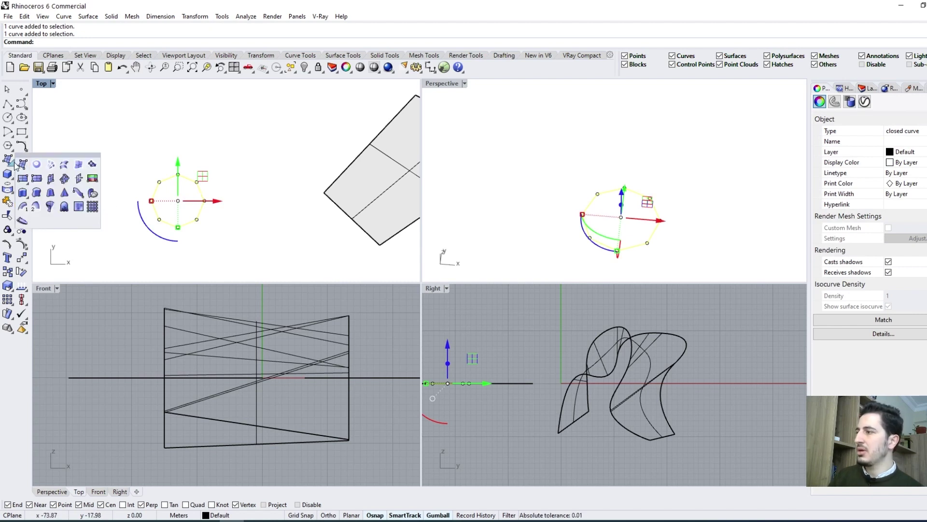
Extrude the octagon curve straight up 15 units and select the resulting prism.
click(22, 193)
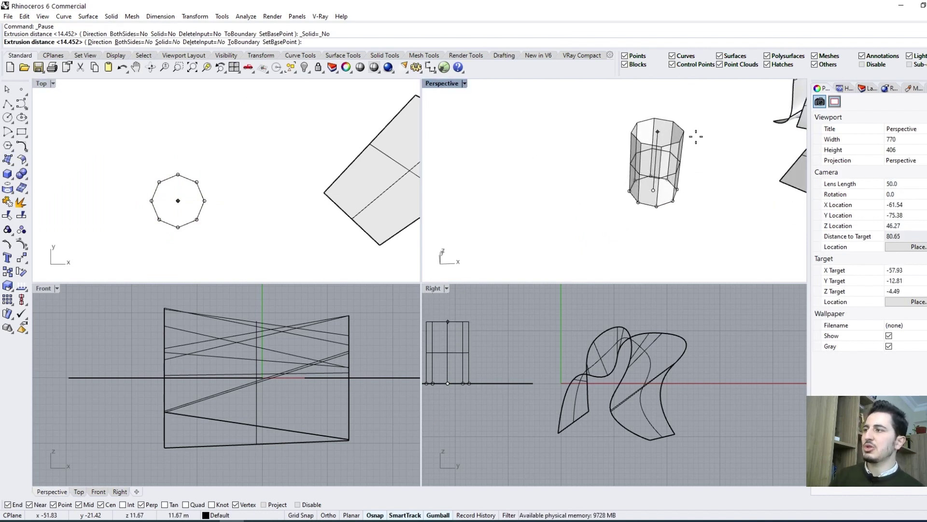
text(15)
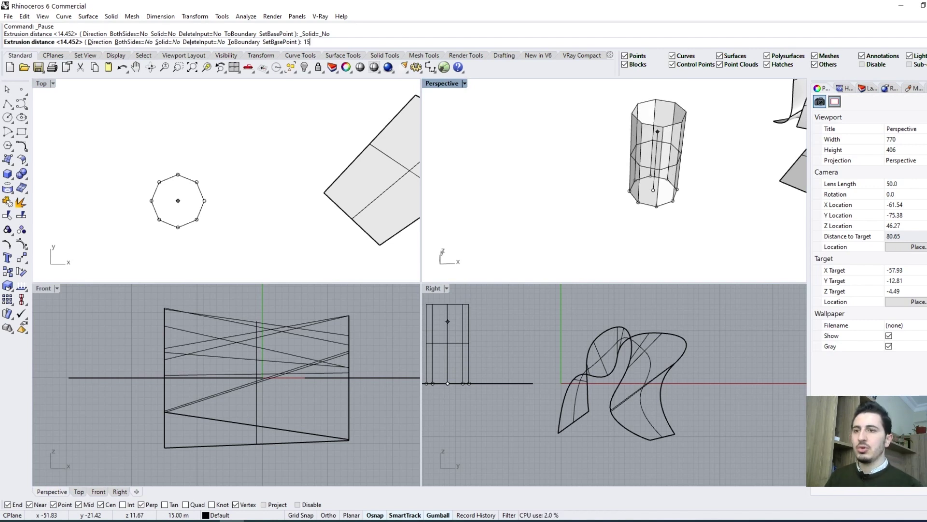
key(Return)
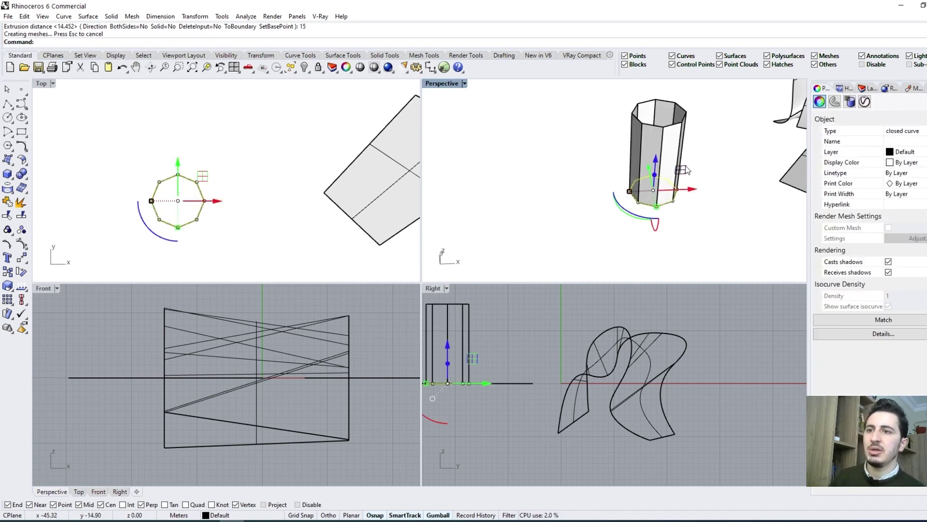
right_drag(686, 170, 629, 218)
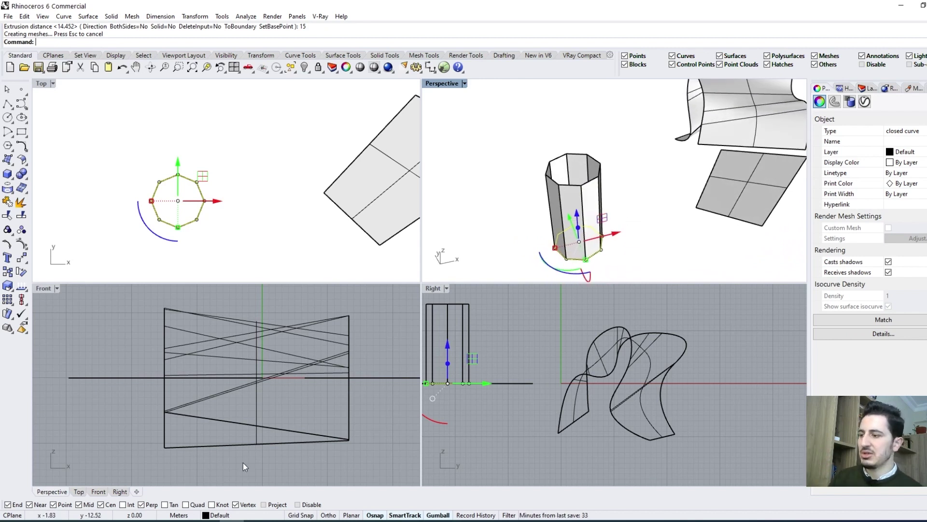
click(180, 519)
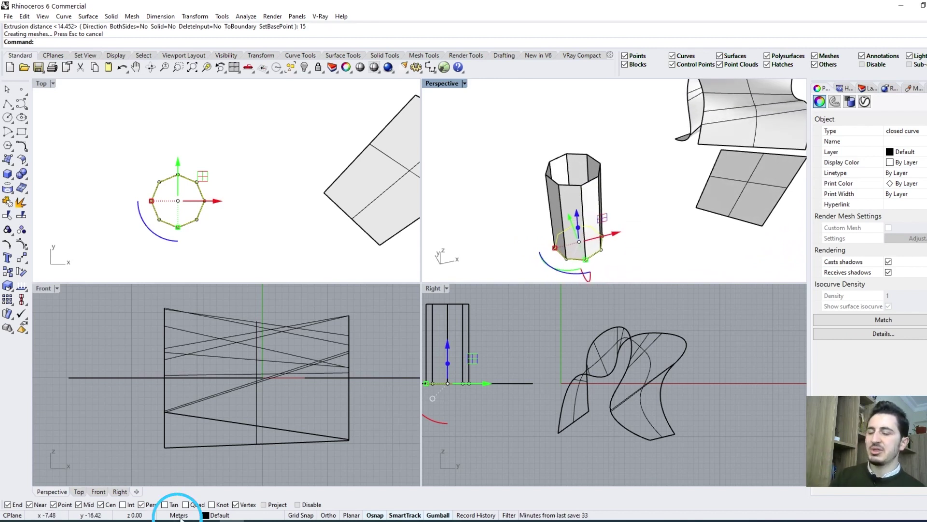
key(Escape)
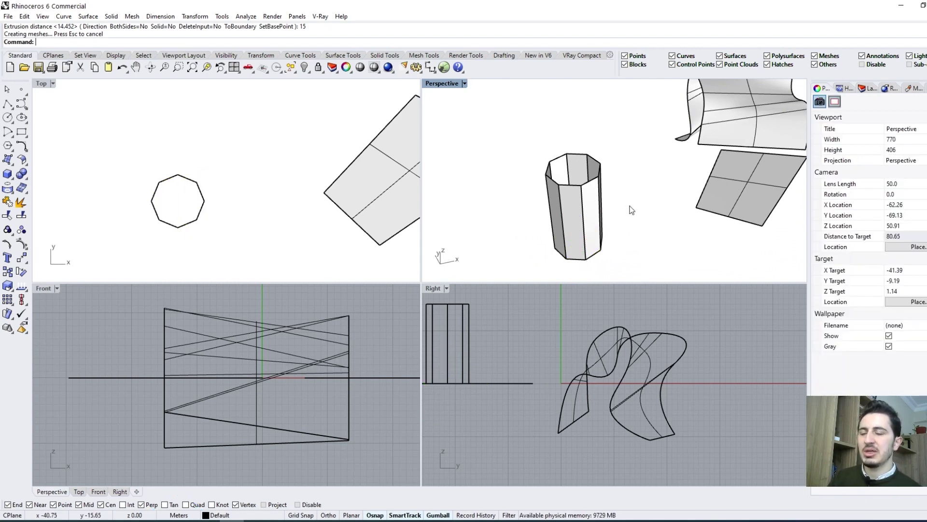
mouse_move(613, 198)
right_down()
mouse_move(663, 216)
mouse_move(638, 132)
mouse_move(595, 105)
mouse_move(607, 242)
mouse_move(607, 217)
right_up()
click(601, 203)
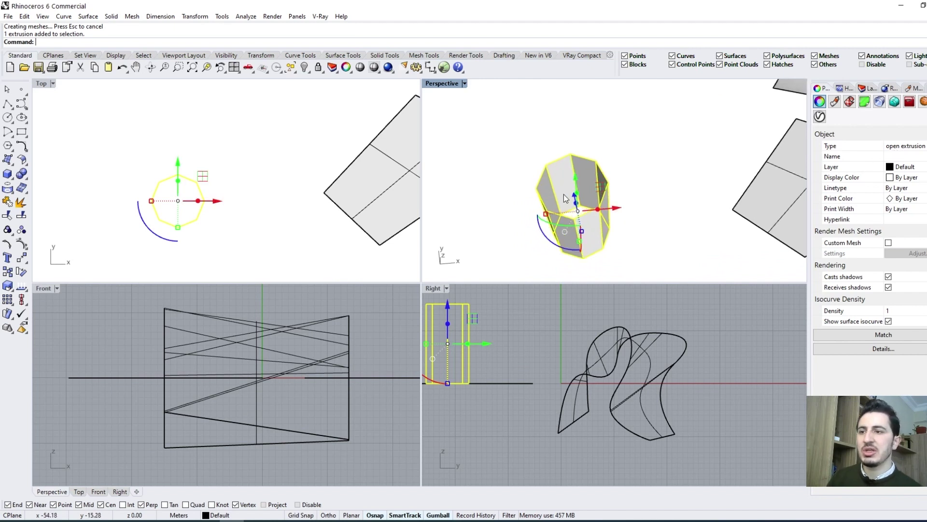
Fill the prism's base octagon curve with a planar surface, then open the Duplicate Edge tools.
right_drag(580, 193, 588, 217)
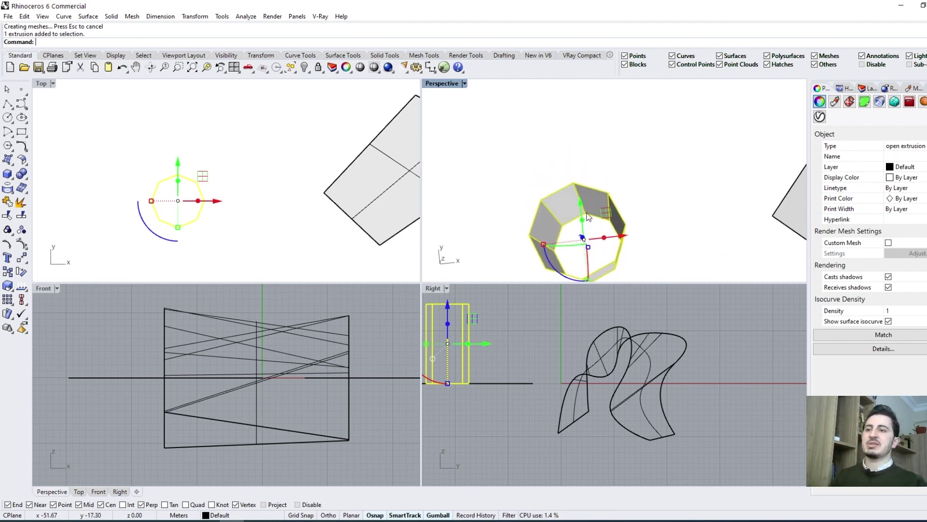
mouse_move(555, 235)
right_down()
mouse_move(647, 188)
mouse_move(660, 205)
mouse_move(669, 126)
mouse_move(672, 148)
right_up()
click(654, 184)
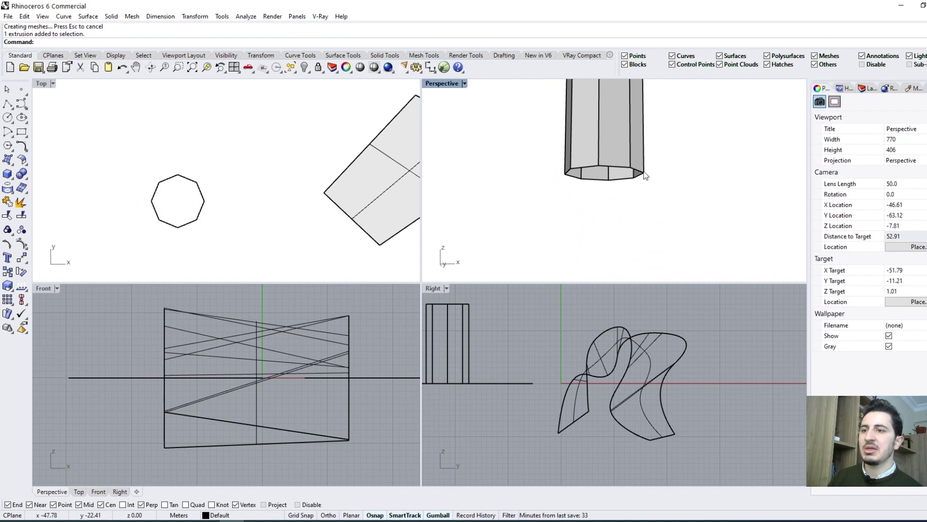
click(639, 173)
click(669, 201)
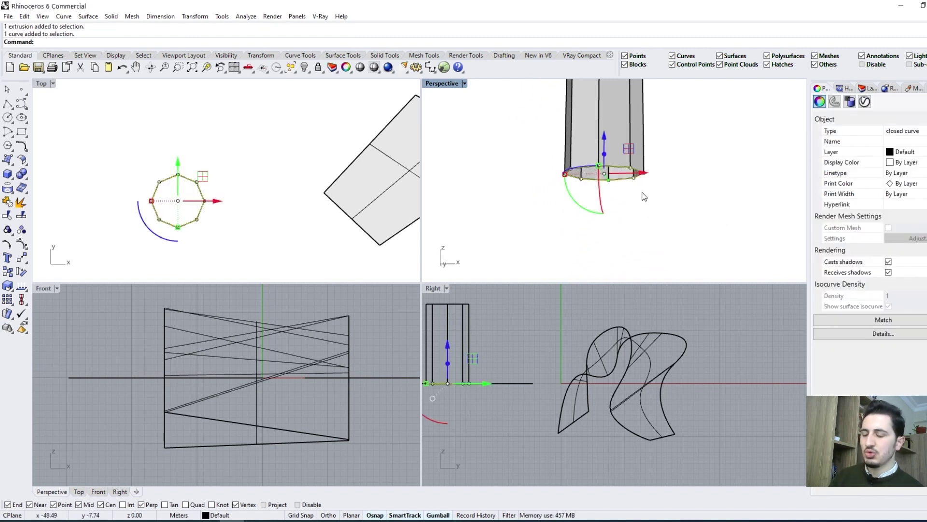
click(14, 166)
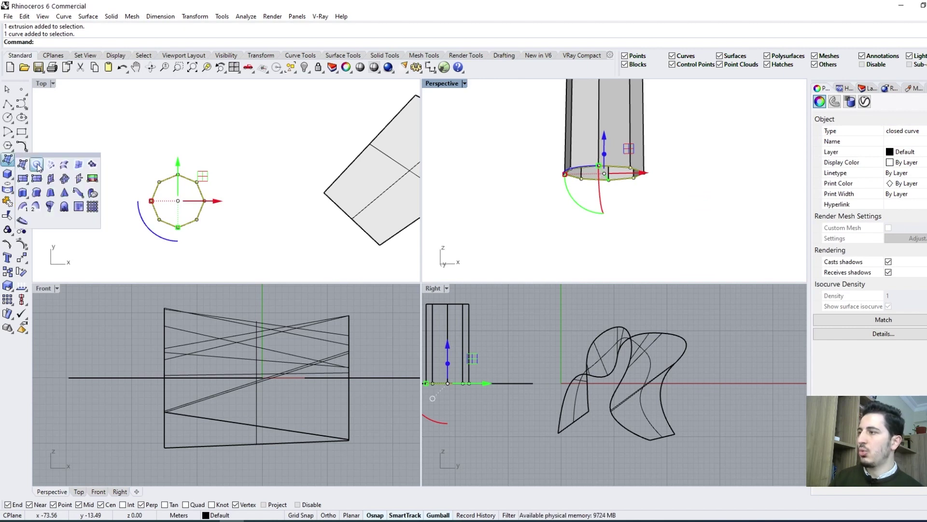
click(34, 167)
mouse_move(643, 191)
right_down()
mouse_move(640, 144)
mouse_move(649, 274)
mouse_move(631, 209)
mouse_move(669, 220)
right_up()
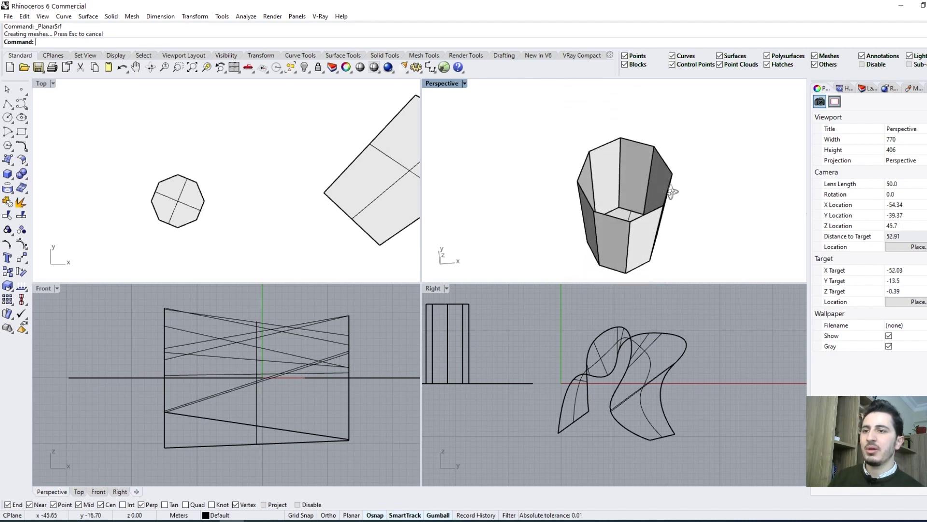
click(13, 193)
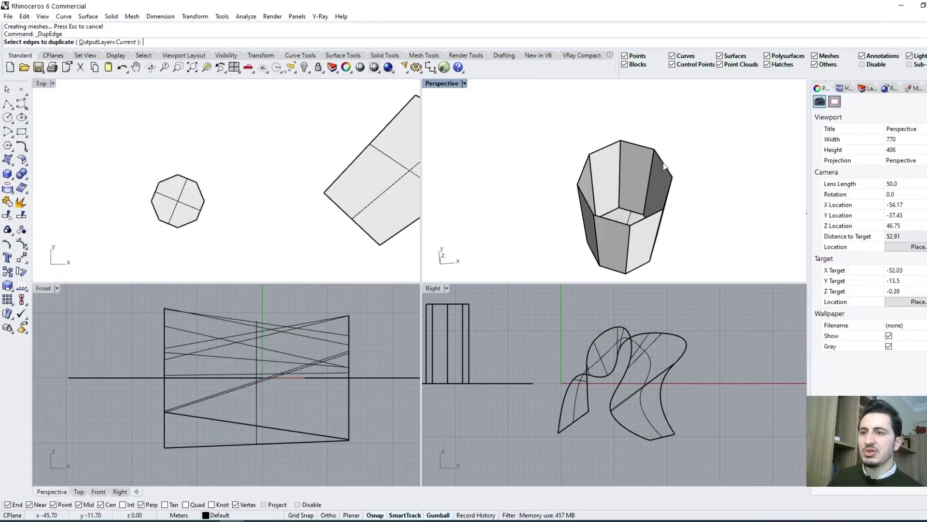
Duplicate the prism's eight top rim edges as separate curves.
click(664, 166)
click(646, 149)
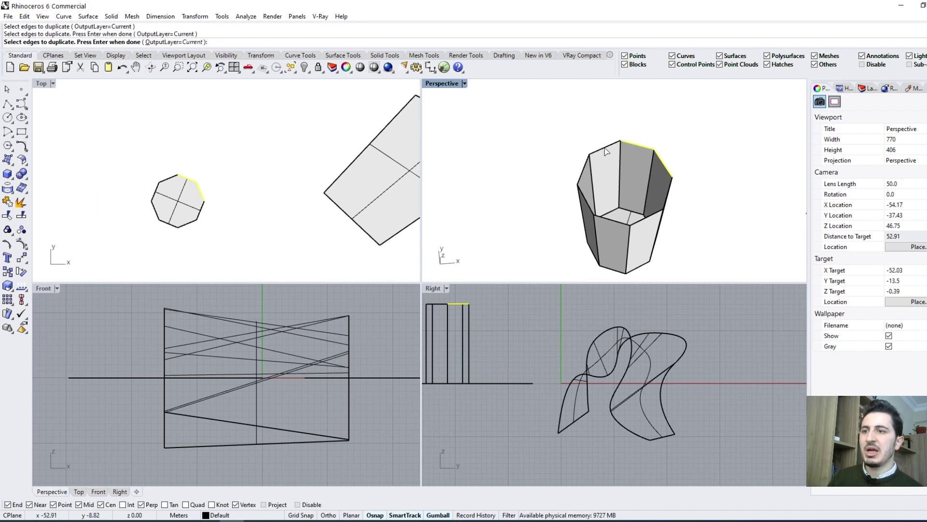
click(607, 152)
click(587, 199)
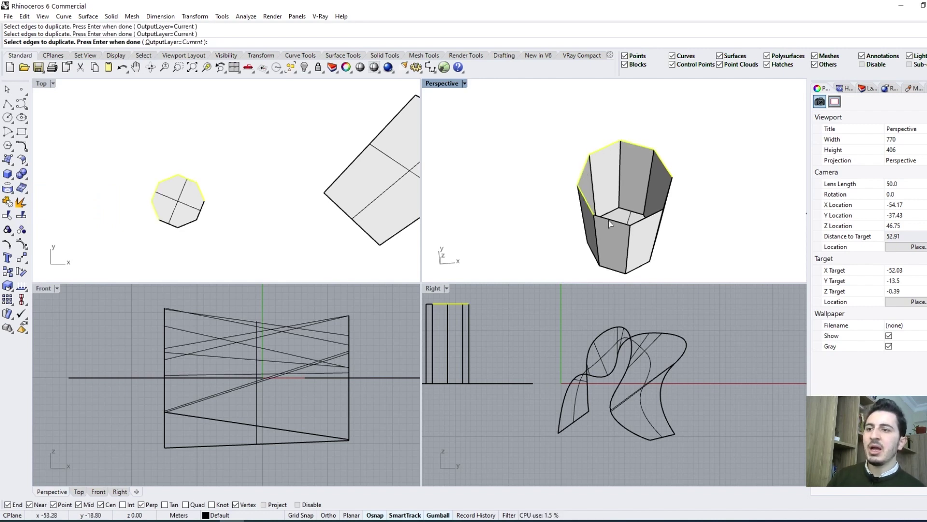
click(609, 221)
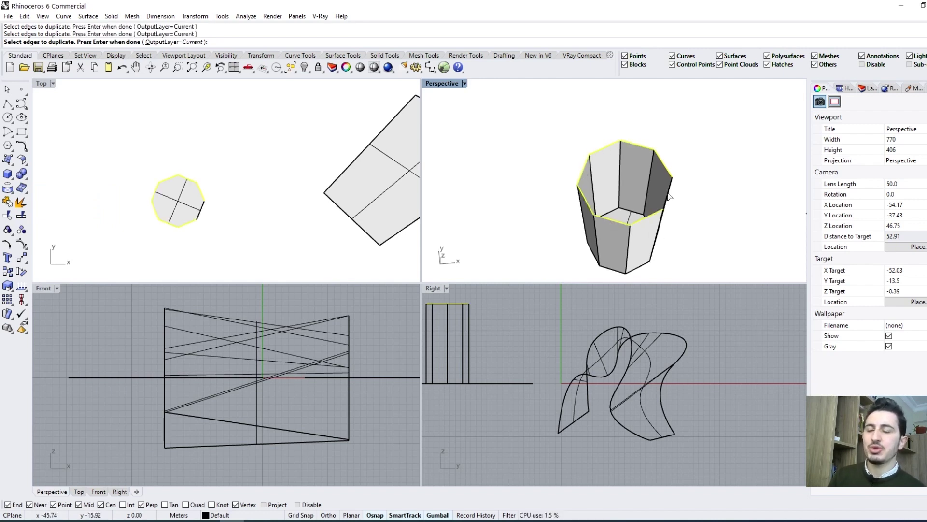
right_drag(670, 197, 652, 185)
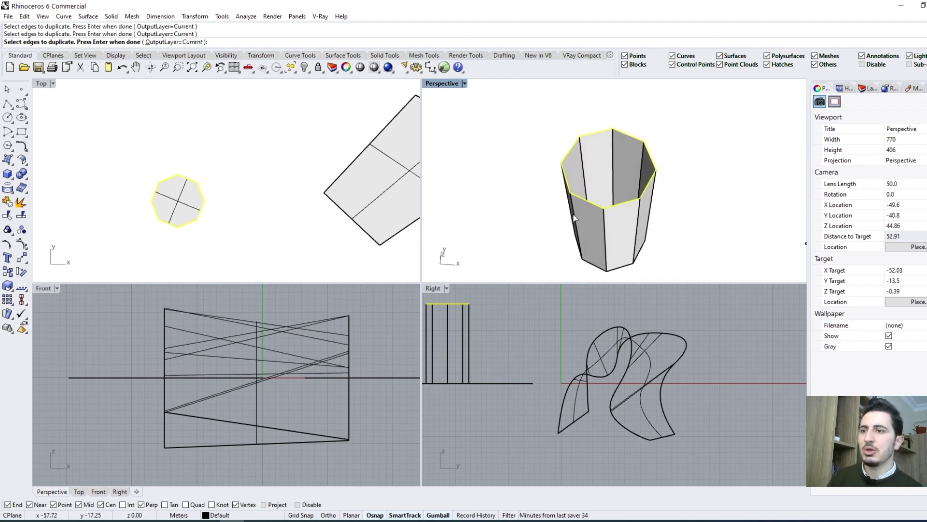
key(Return)
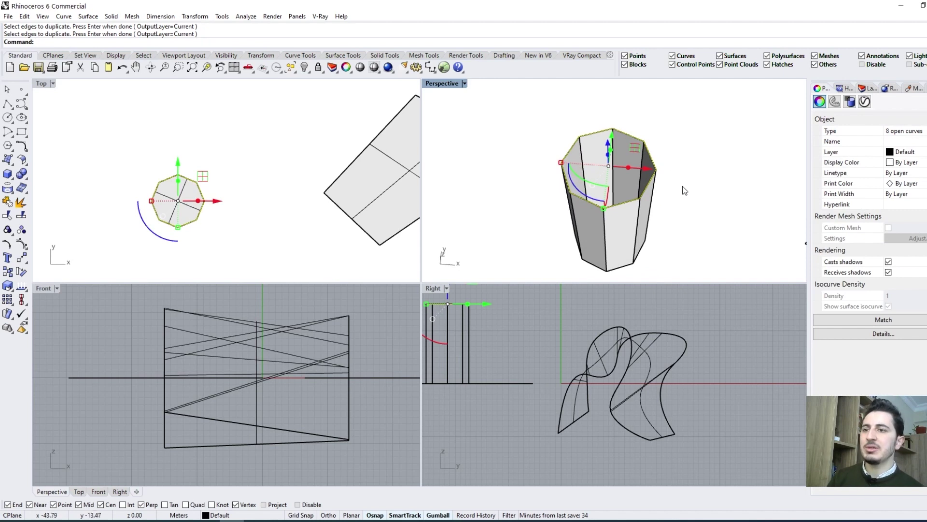
Undo the accidental gumball lift of the copied edge curves.
scroll(683, 187, up, 2)
scroll(719, 157, up, 2)
scroll(724, 193, up, 2)
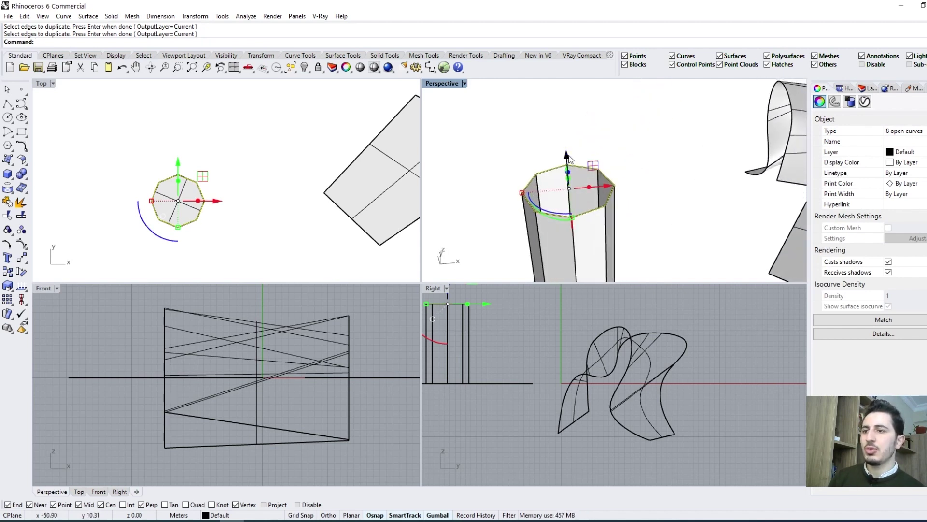
drag(570, 159, 560, 143)
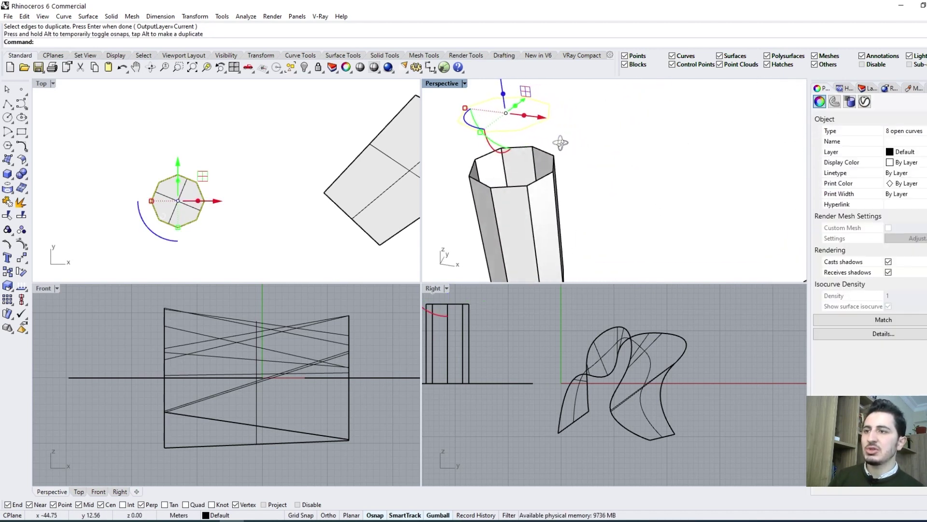
right_drag(560, 142, 585, 135)
click(585, 135)
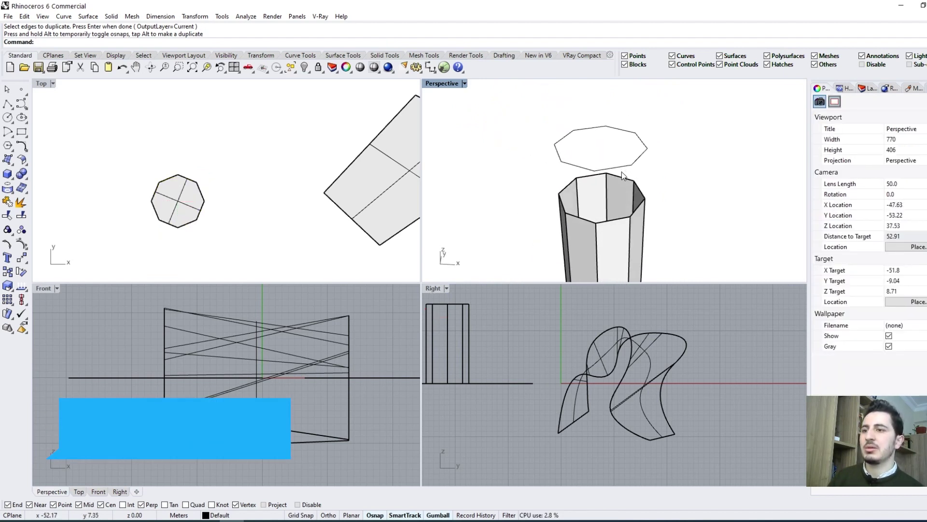
key(ctrl+z)
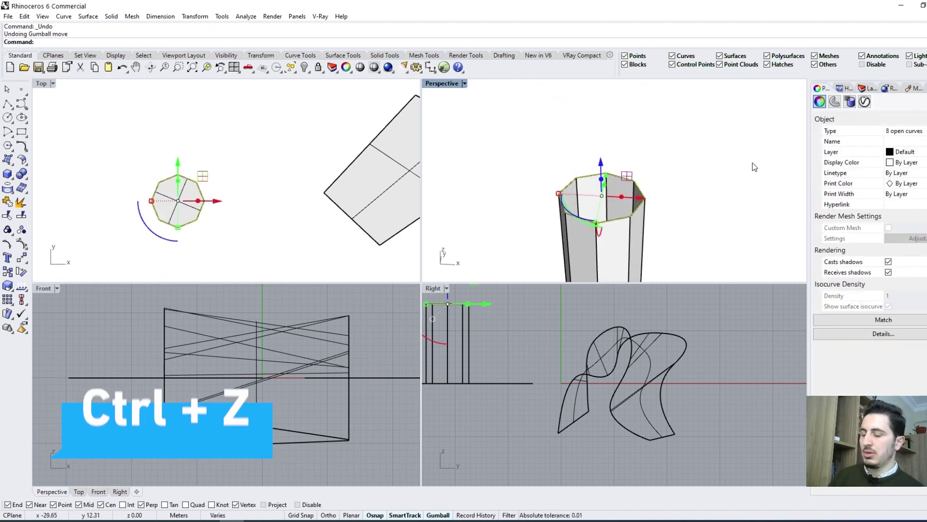
Join the eight edge curves into one closed octagonal curve.
text(j)
key(Return)
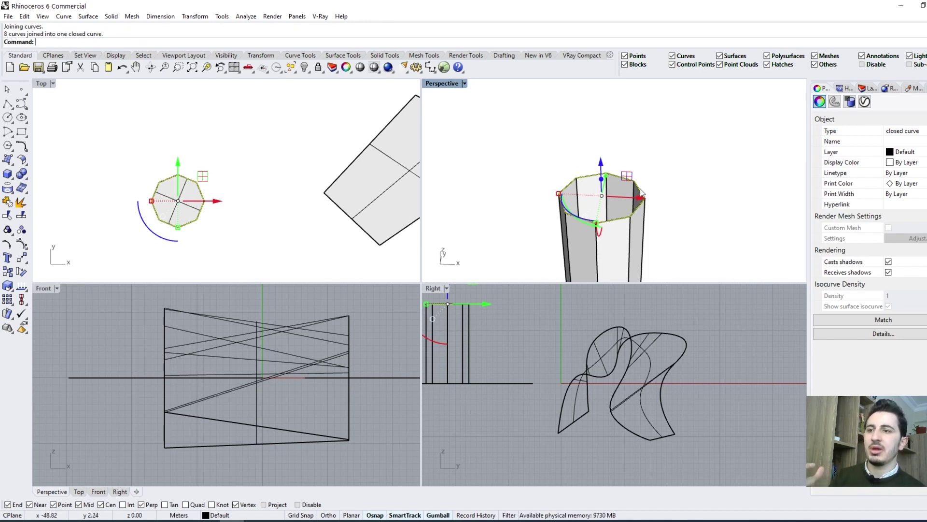
right_drag(632, 226, 637, 212)
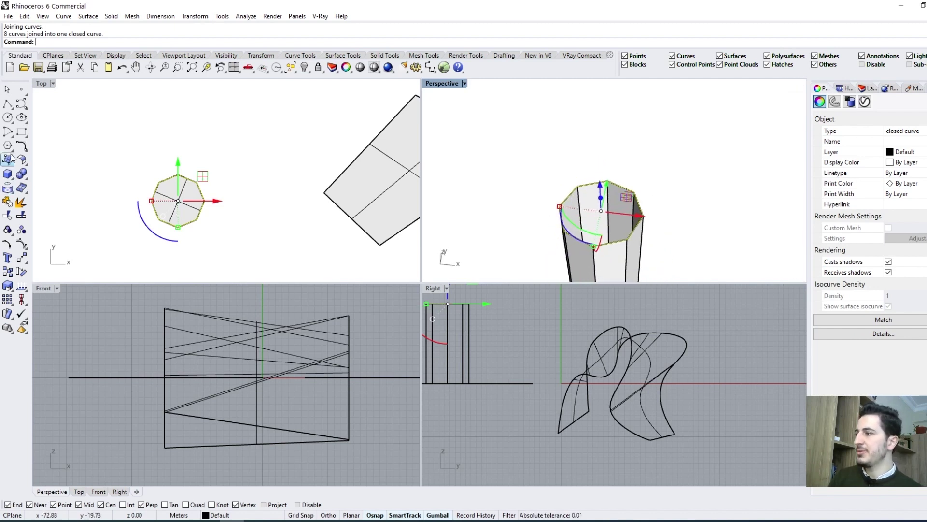
Fill the joined top curve with a planar surface.
click(9, 167)
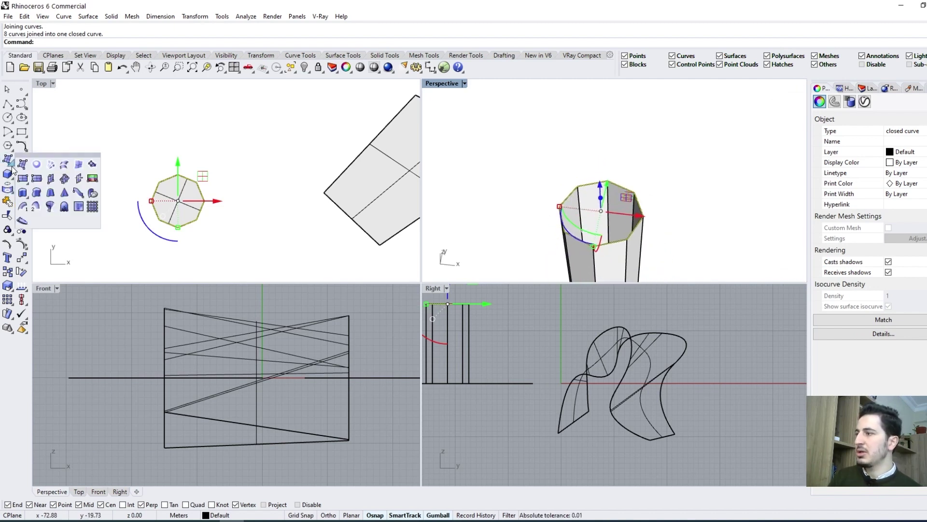
click(36, 164)
scroll(642, 217, up, 3)
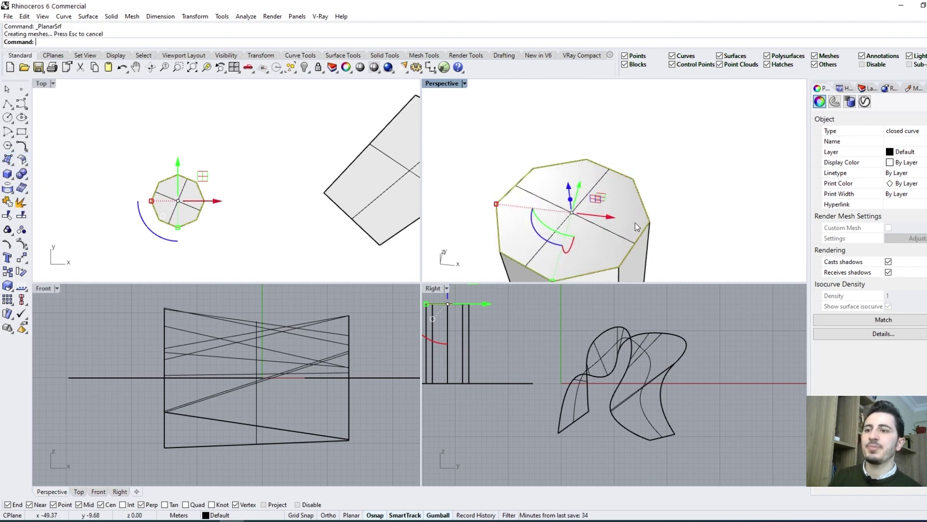
scroll(680, 190, down, 2)
scroll(700, 213, down, 2)
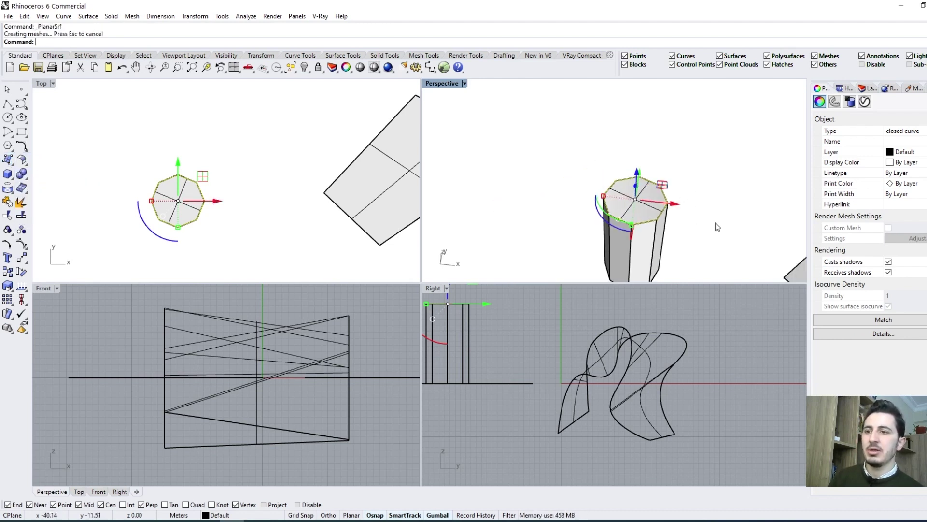
Select the new top cap together with the prism's side wall.
click(723, 238)
shift+right_drag(722, 237, 654, 217)
click(592, 181)
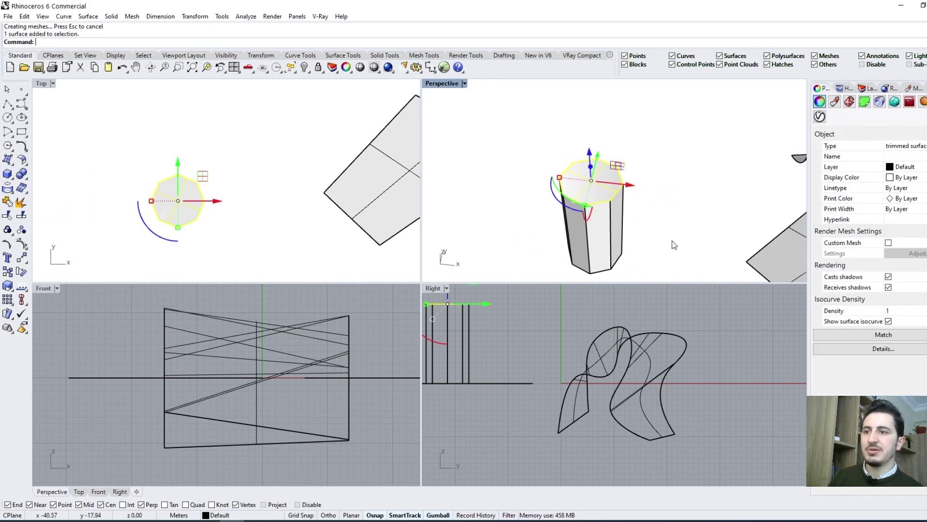
shift+click(621, 196)
Add the bottom face and join the walls and both caps into one solid.
right_drag(644, 230, 623, 191)
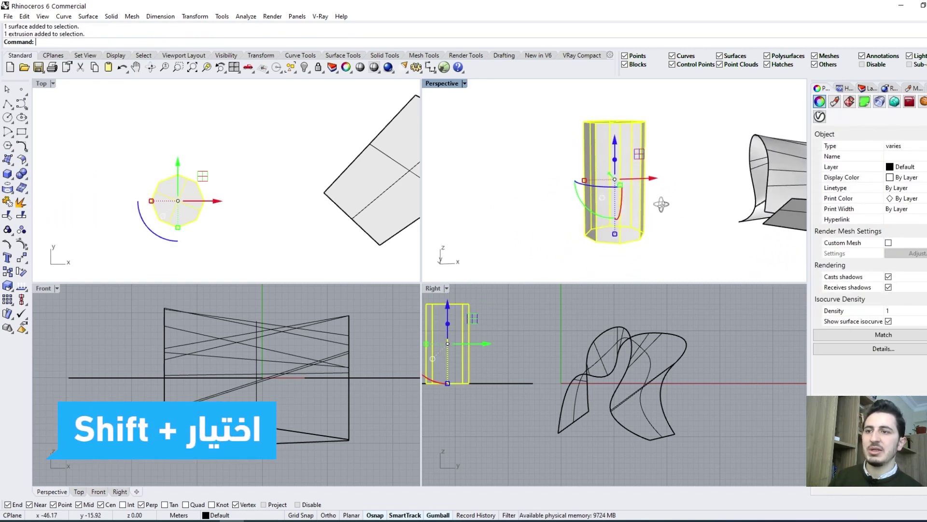
shift+click(621, 191)
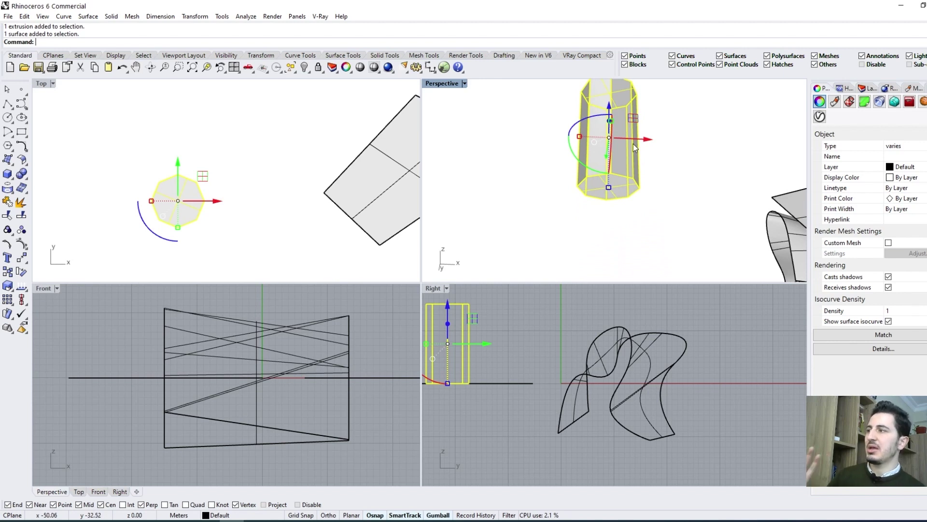
right_drag(634, 221, 657, 248)
text(Join)
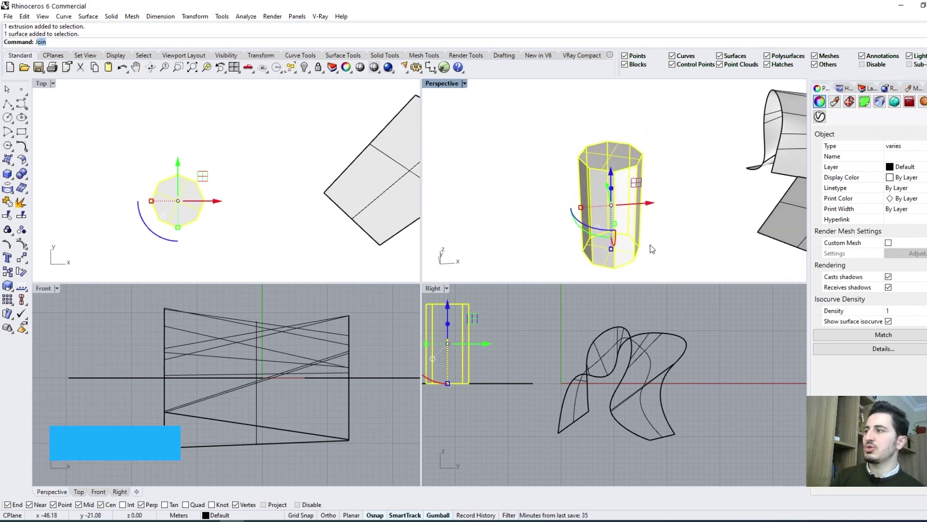
key(Return)
Orbit and zoom around the joined prism to inspect the closed polysurface.
shift+right_drag(649, 236, 642, 192)
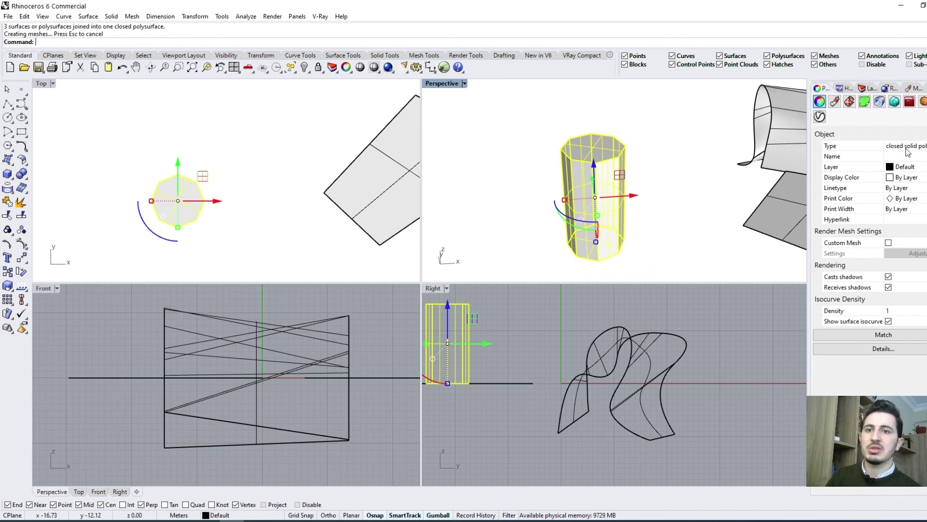
click(652, 170)
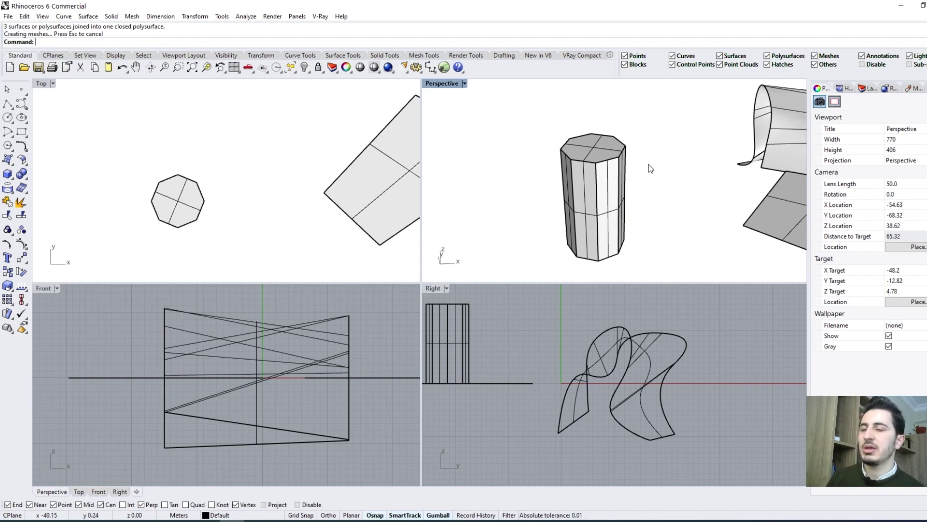
right_drag(648, 165, 589, 161)
click(583, 160)
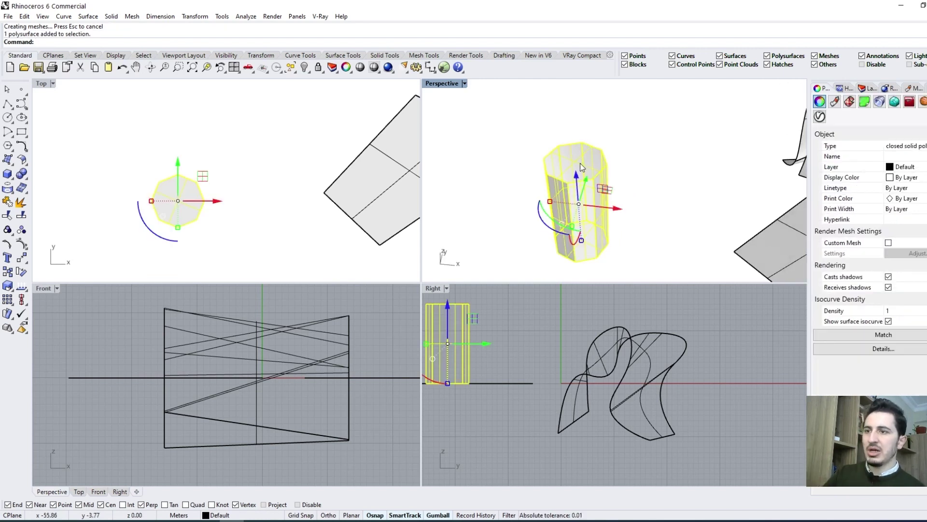
scroll(610, 171, up, 3)
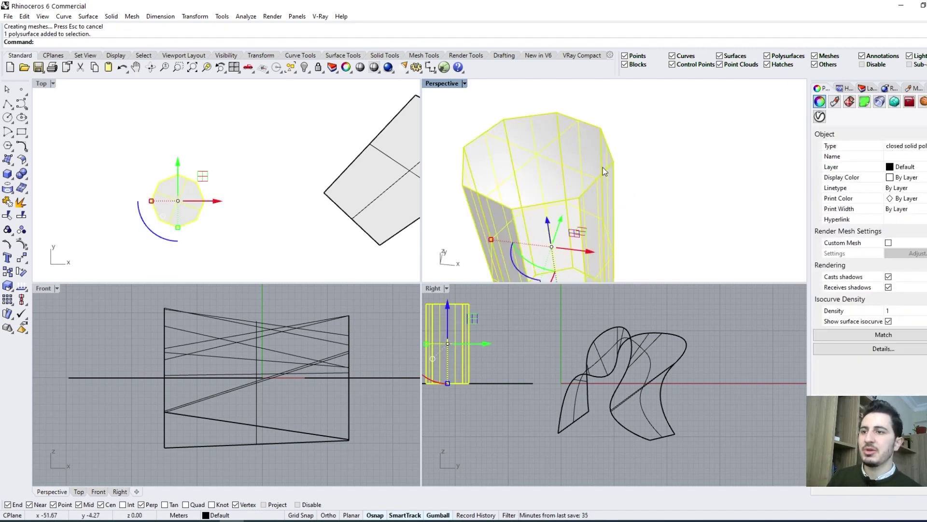
scroll(602, 167, up, 3)
scroll(614, 162, up, 3)
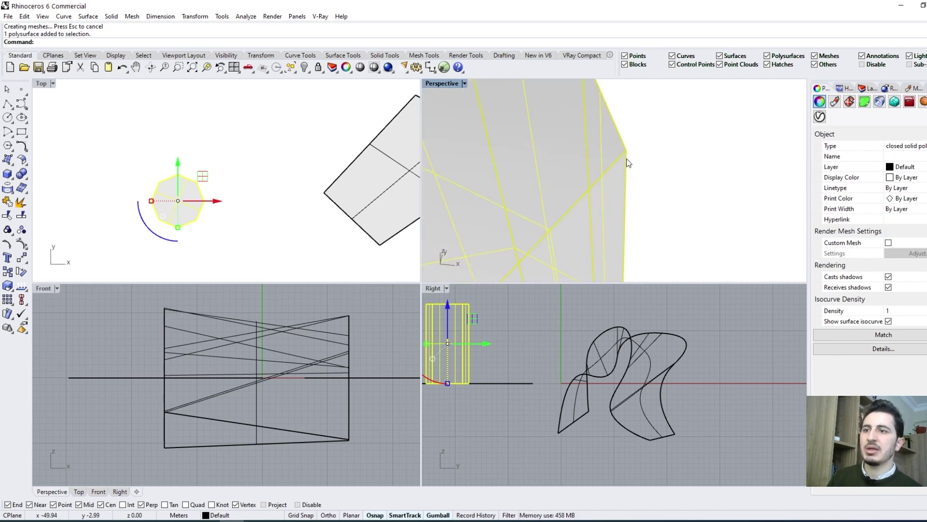
scroll(624, 156, down, 5)
right_drag(622, 158, 655, 168)
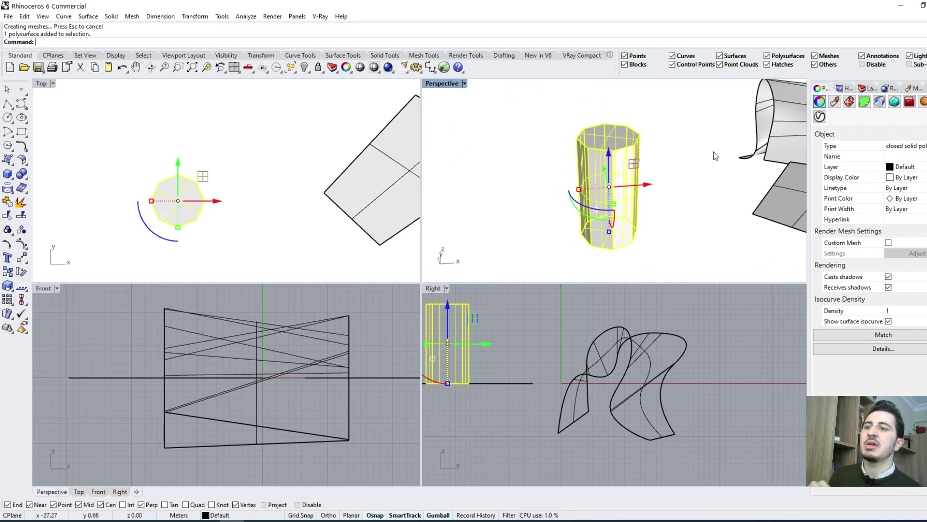
click(680, 210)
mouse_move(679, 210)
right_down()
mouse_move(645, 247)
mouse_move(609, 211)
right_up()
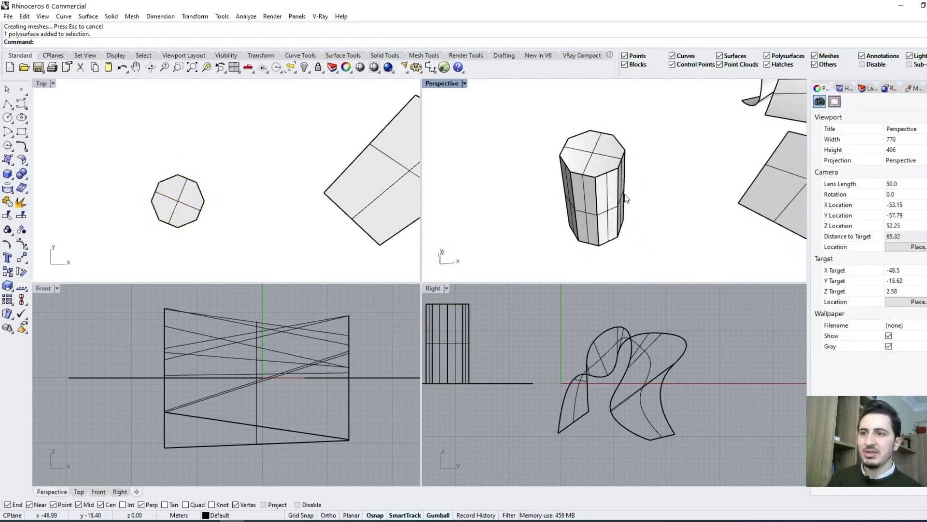
scroll(607, 189, up, 1)
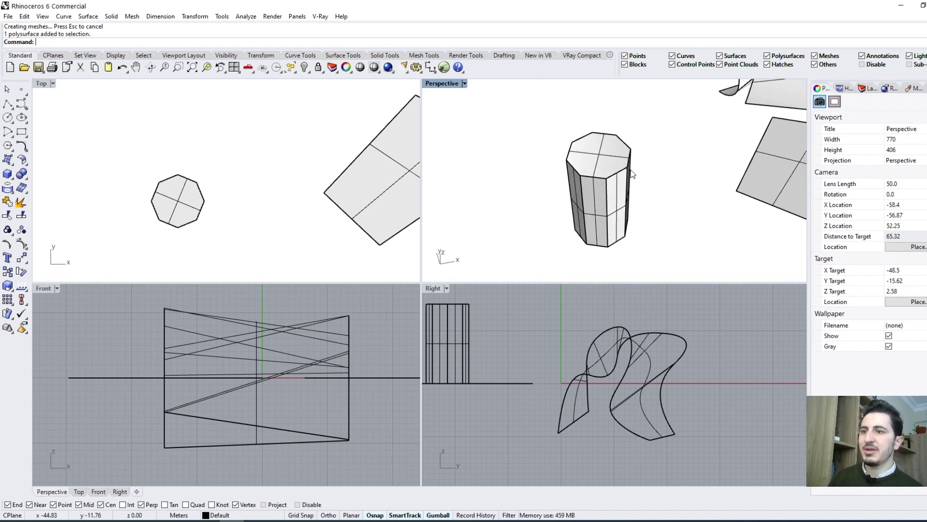
Undo the Join and the planar end faces, leaving the open octagonal extrusion.
scroll(631, 190, up, 1)
mouse_move(631, 189)
right_down()
mouse_move(665, 182)
mouse_move(644, 238)
right_up()
key(ctrl+z)
key(ctrl+z)
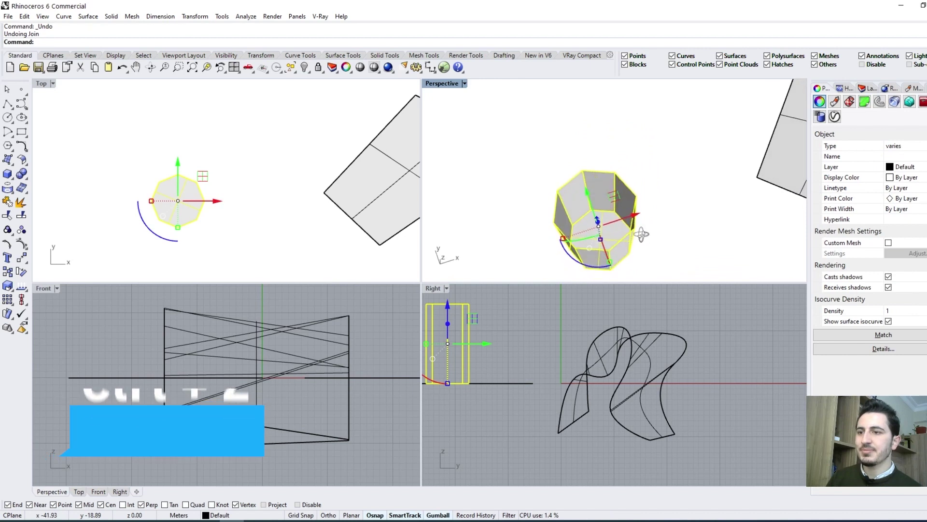
key(ctrl+z)
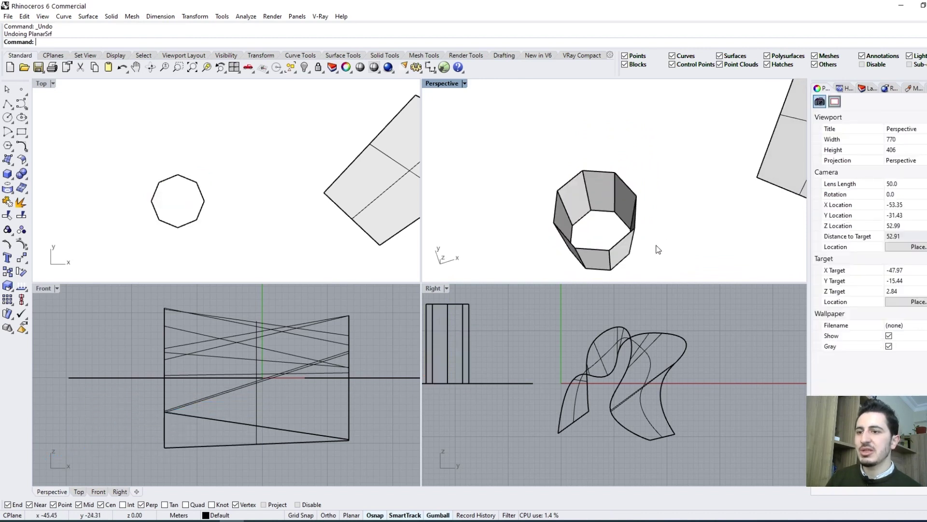
Select the open octagonal extrusion and orbit to a close side view.
mouse_move(657, 246)
right_down()
mouse_move(661, 233)
mouse_move(617, 135)
mouse_move(646, 258)
mouse_move(669, 231)
right_up()
click(642, 231)
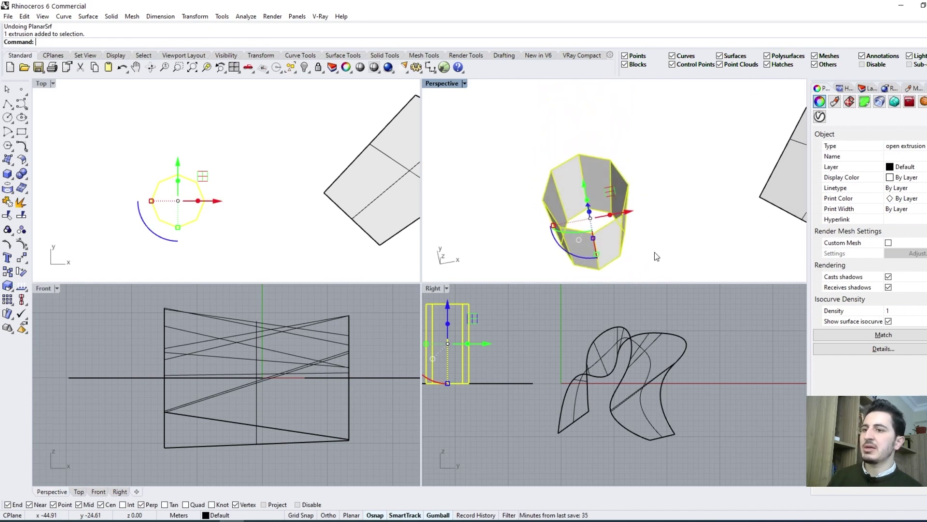
click(669, 231)
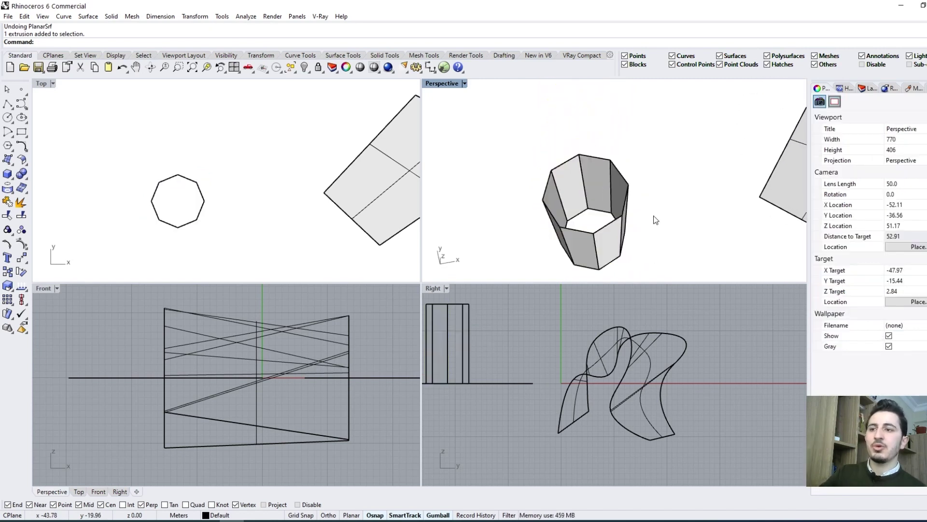
click(620, 225)
mouse_move(635, 249)
right_down()
mouse_move(618, 160)
mouse_move(645, 247)
right_up()
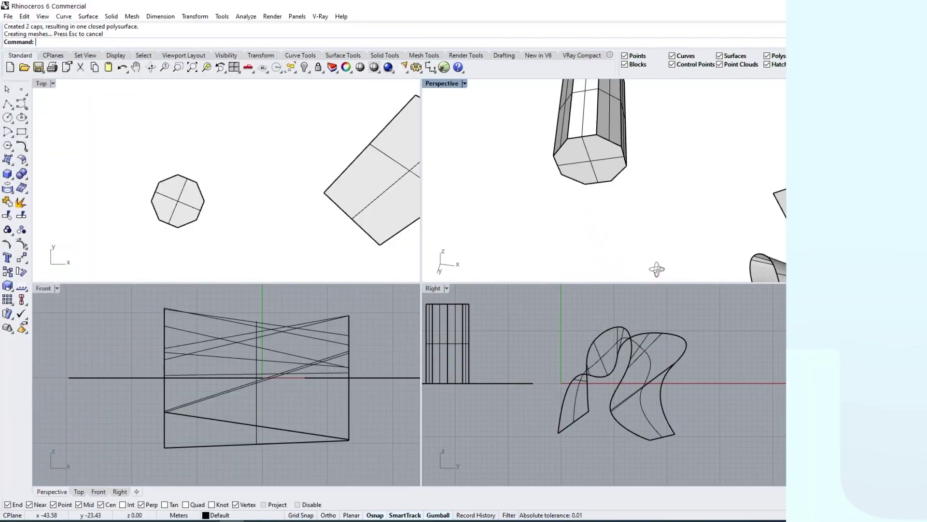
mouse_move(657, 269)
right_down()
mouse_move(600, 203)
mouse_move(654, 230)
right_up()
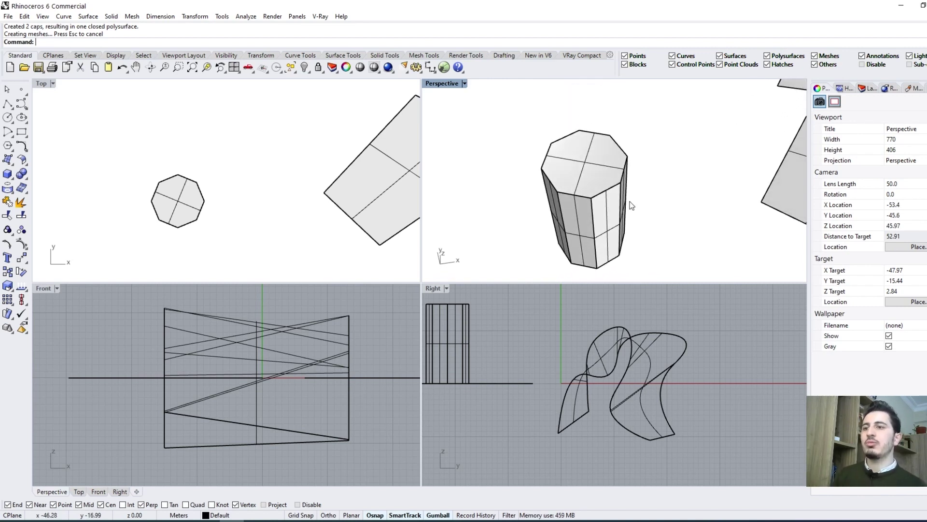
click(595, 166)
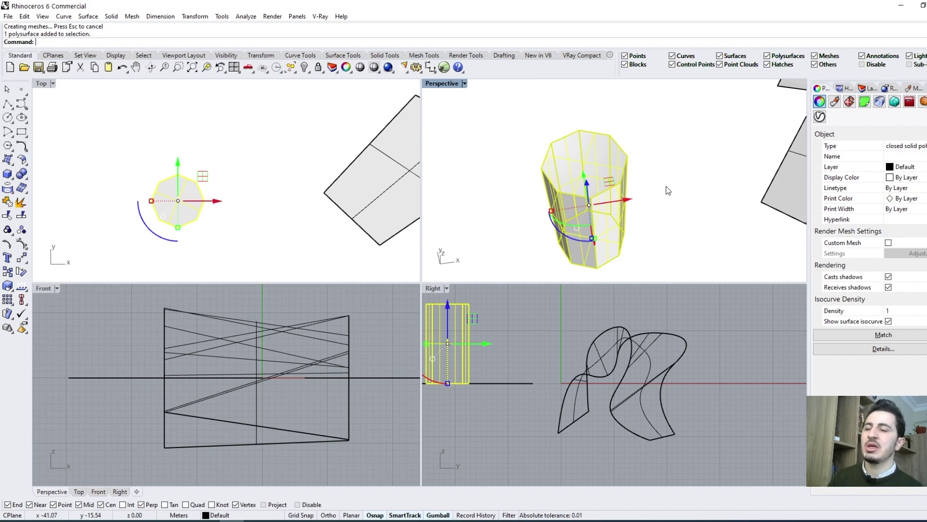
click(684, 188)
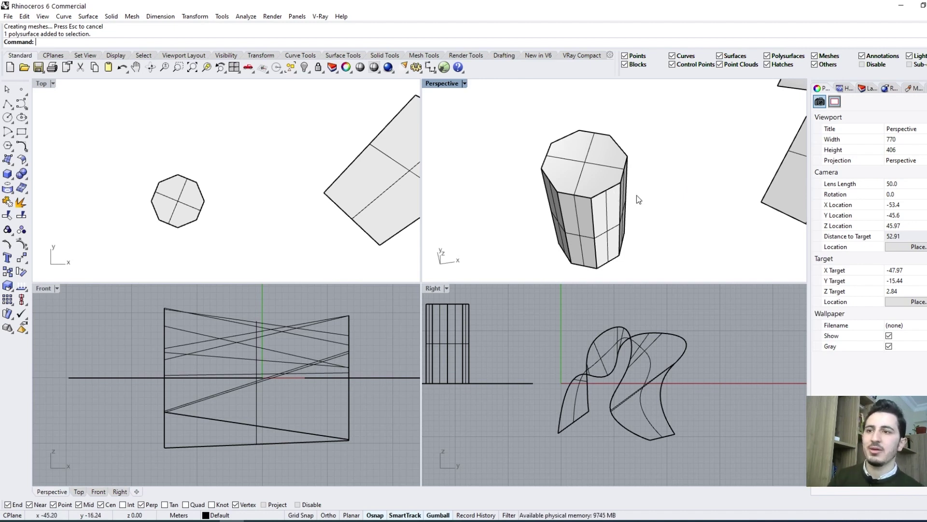
click(630, 219)
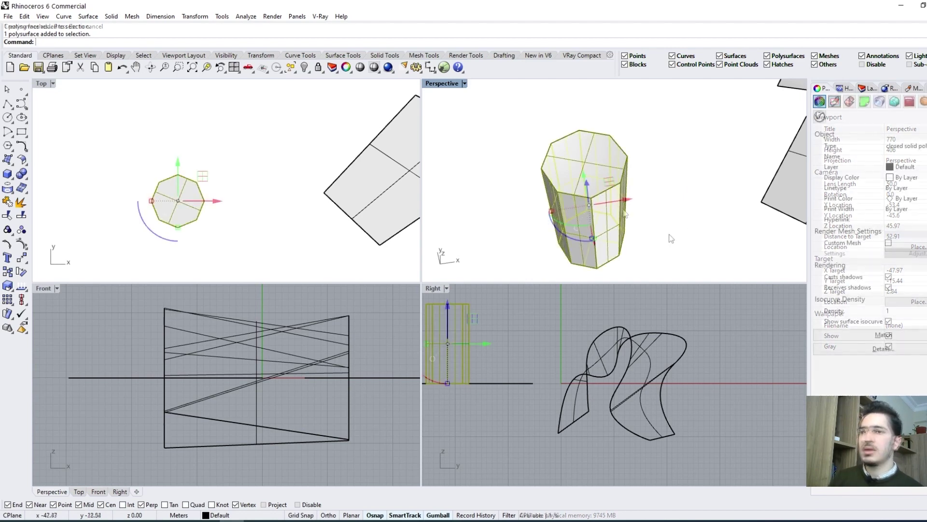
scroll(671, 236, down, 3)
scroll(672, 232, down, 2)
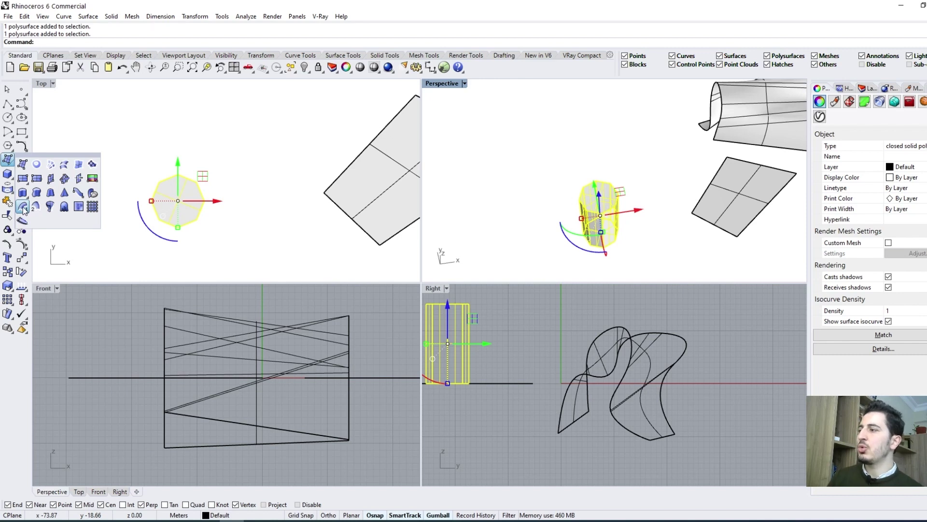
Select the freeform edge curve of the lofted surface, choosing curve over surface.
click(565, 144)
right_drag(565, 144, 664, 219)
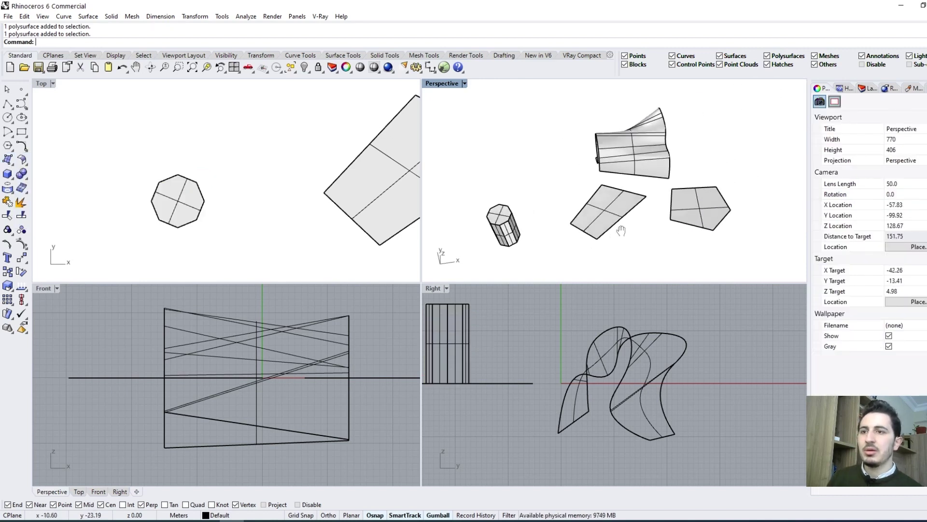
scroll(668, 208, up, 1)
scroll(673, 190, up, 1)
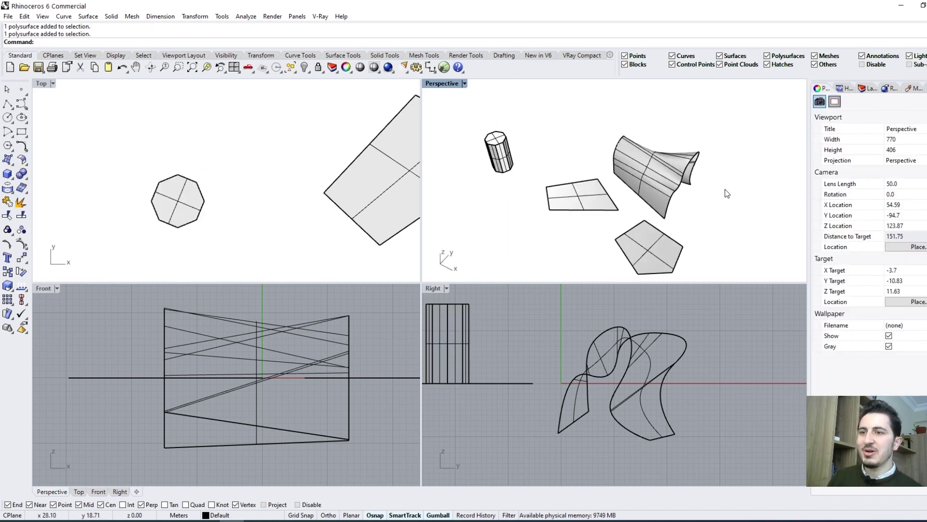
scroll(726, 189, up, 1)
scroll(682, 174, up, 1)
click(677, 173)
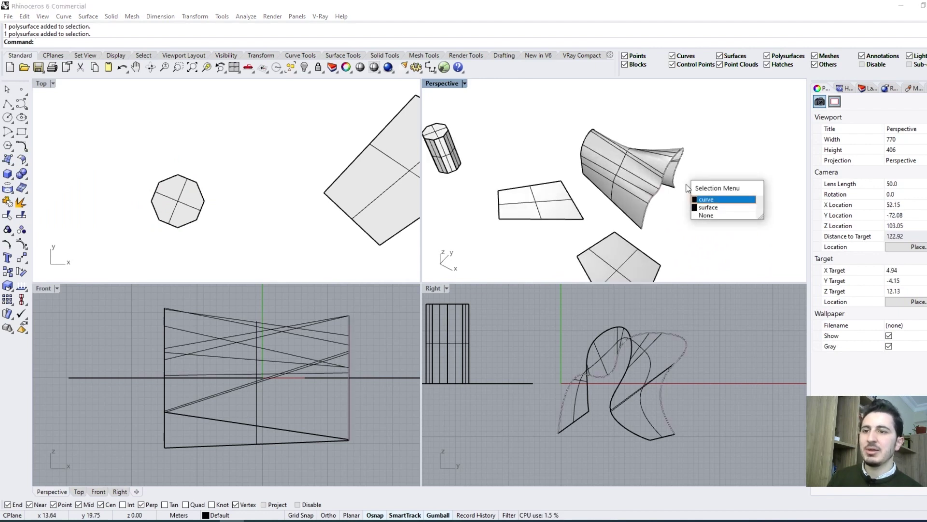
click(713, 203)
Alt-drag a copy of the curve to the right, away from the lofted surface.
right_drag(709, 204, 717, 215)
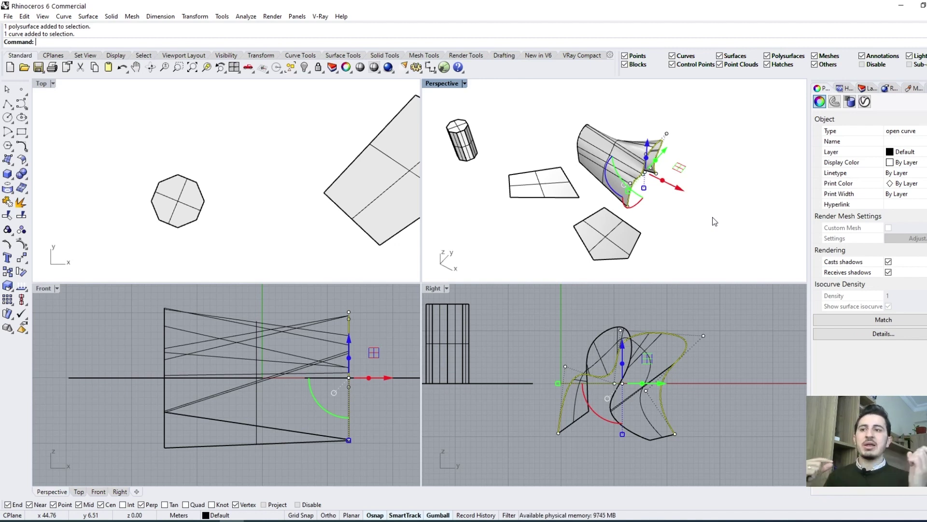
right_drag(667, 183, 673, 185)
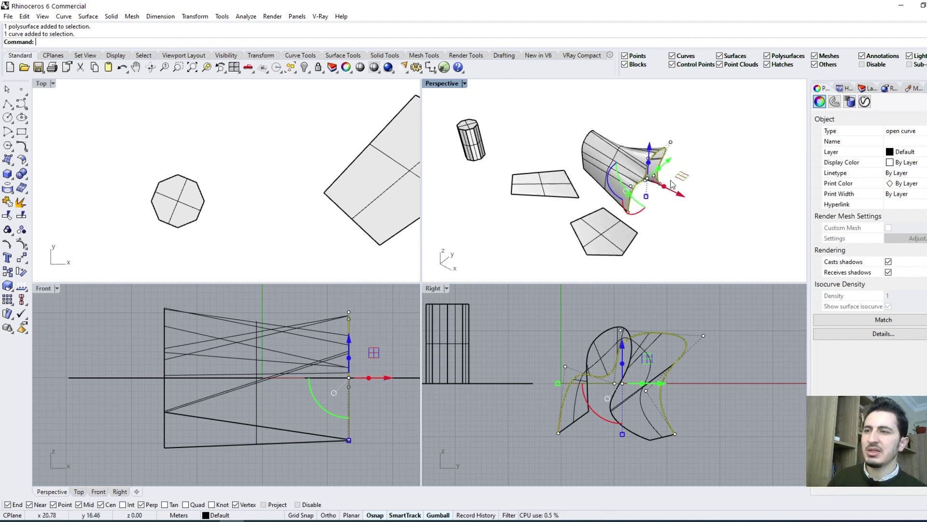
scroll(673, 185, up, 1)
scroll(671, 194, up, 1)
scroll(667, 205, up, 1)
scroll(664, 209, up, 1)
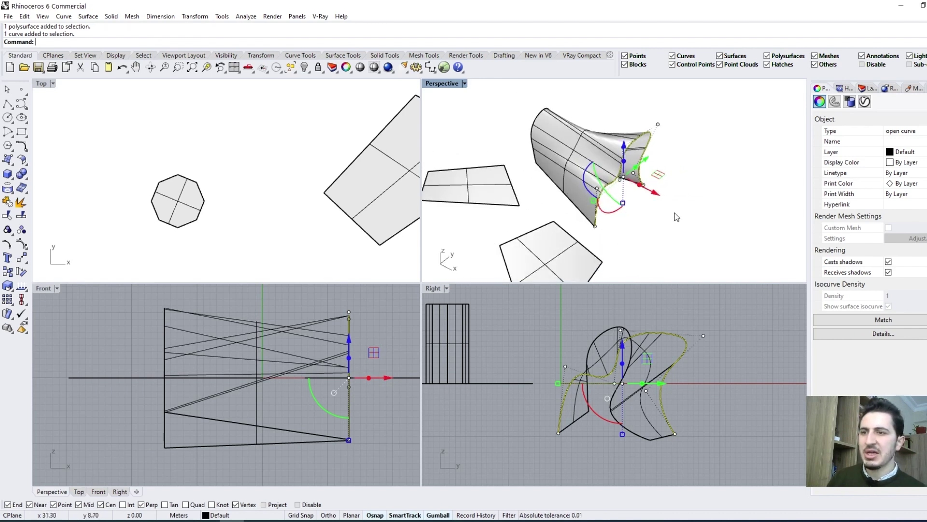
right_drag(676, 217, 649, 110)
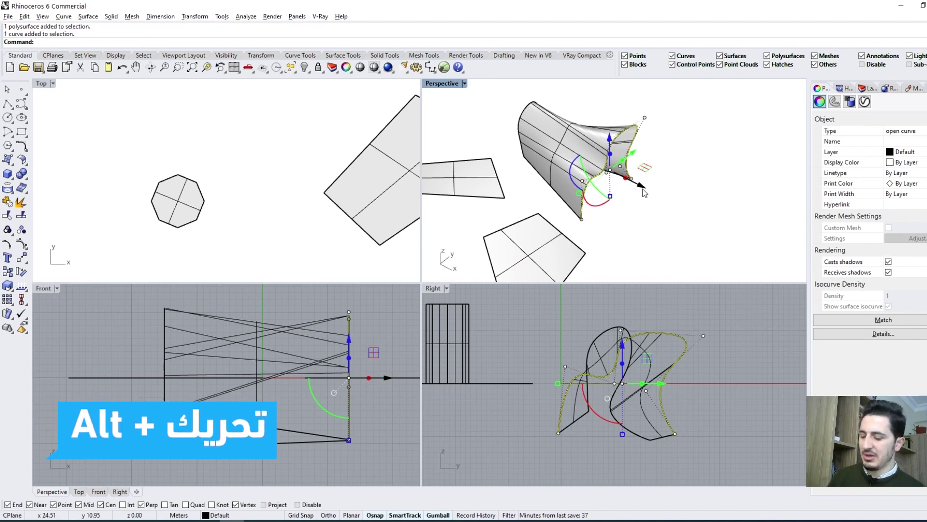
alt+drag(646, 192, 730, 245)
shift+right_drag(789, 267, 730, 224)
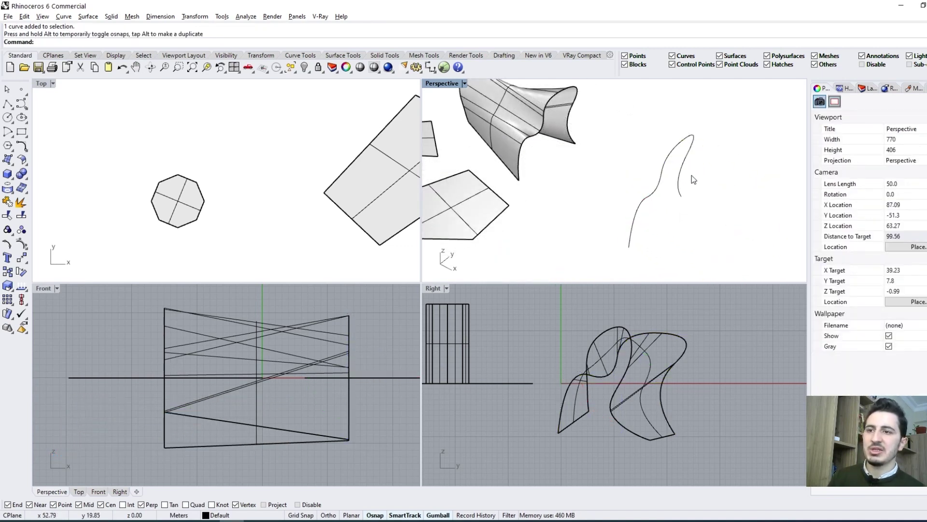
Select the copied curve from the overlapping objects, then clear the selection.
click(576, 101)
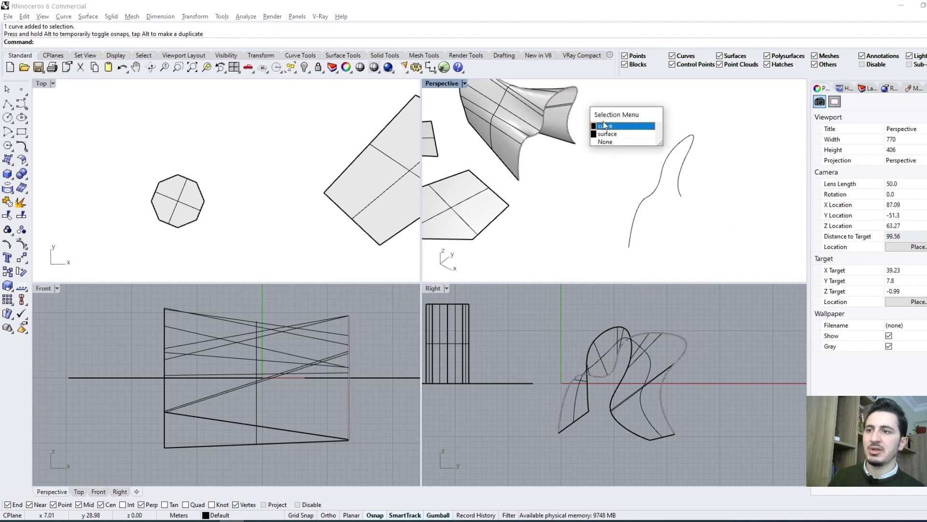
click(690, 146)
mouse_move(691, 147)
right_down()
mouse_move(736, 155)
mouse_move(695, 213)
right_up()
key(Escape)
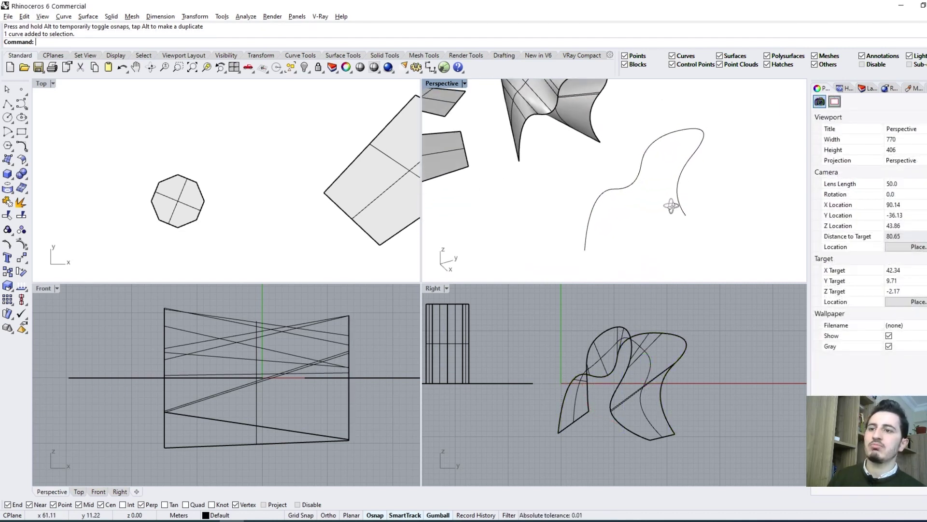
Draw a radius 1.39 circle centred on the copied curve's end point.
click(21, 117)
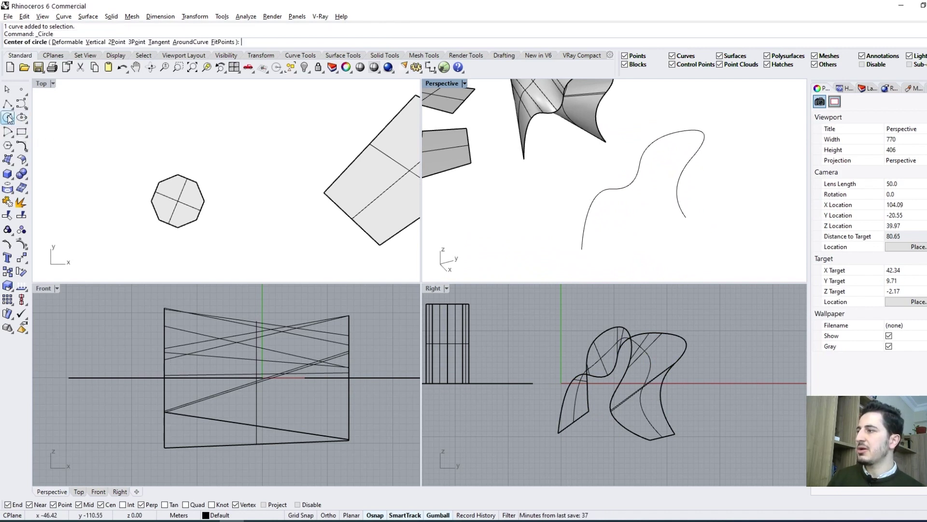
click(686, 217)
scroll(697, 217, up, 2)
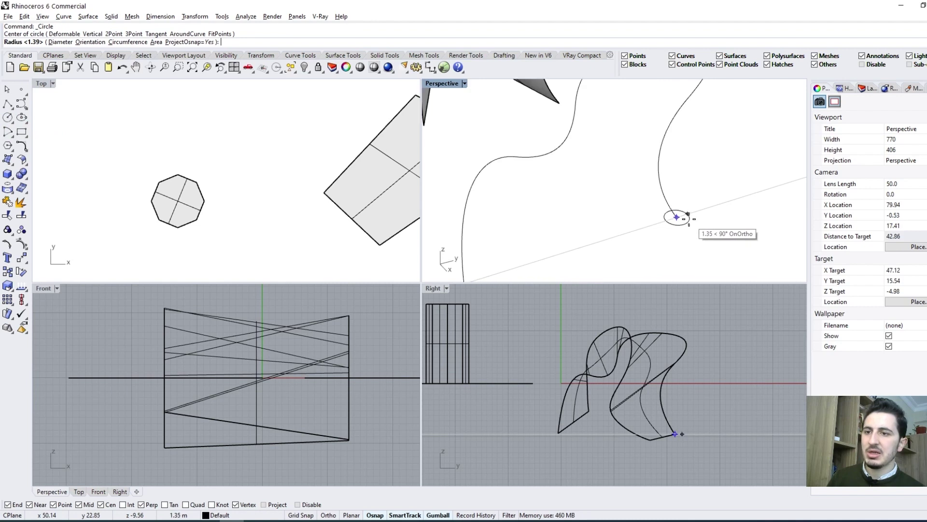
key(Return)
scroll(710, 219, up, 1)
scroll(719, 220, down, 1)
scroll(713, 223, down, 1)
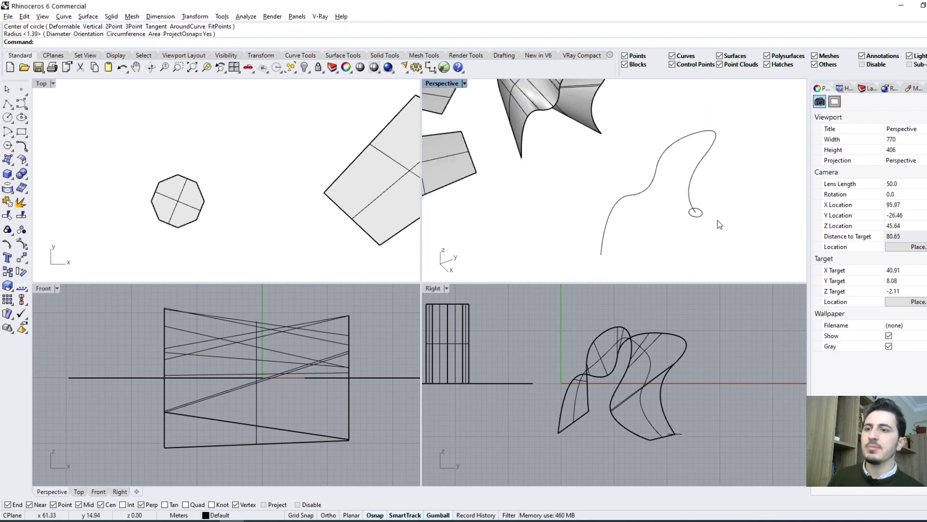
scroll(706, 227, down, 1)
text(Sweep1)
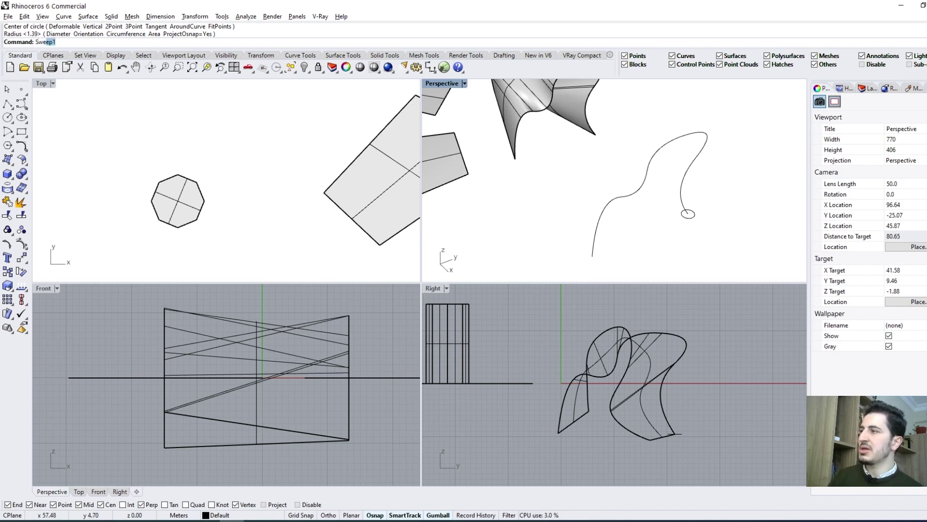
Sweep1 the small circle along the copied freeform curve rail into a tube.
key(Return)
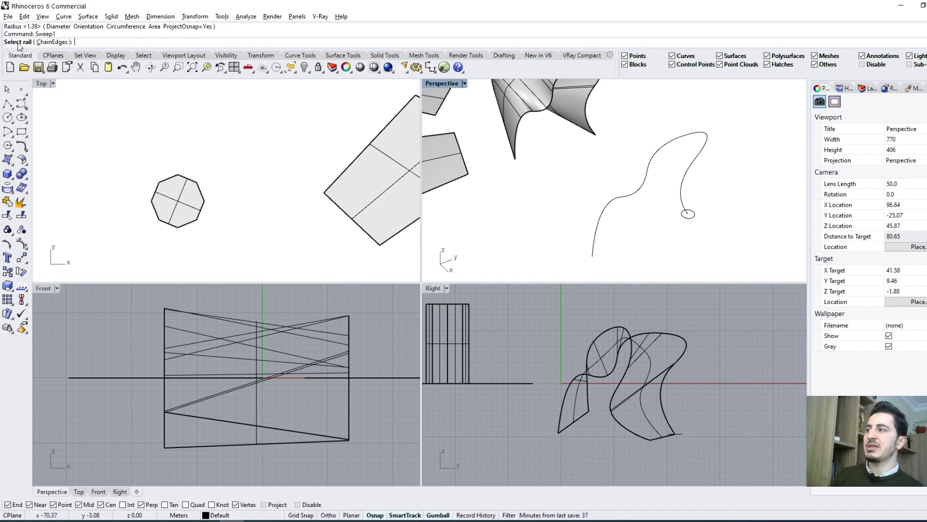
click(696, 164)
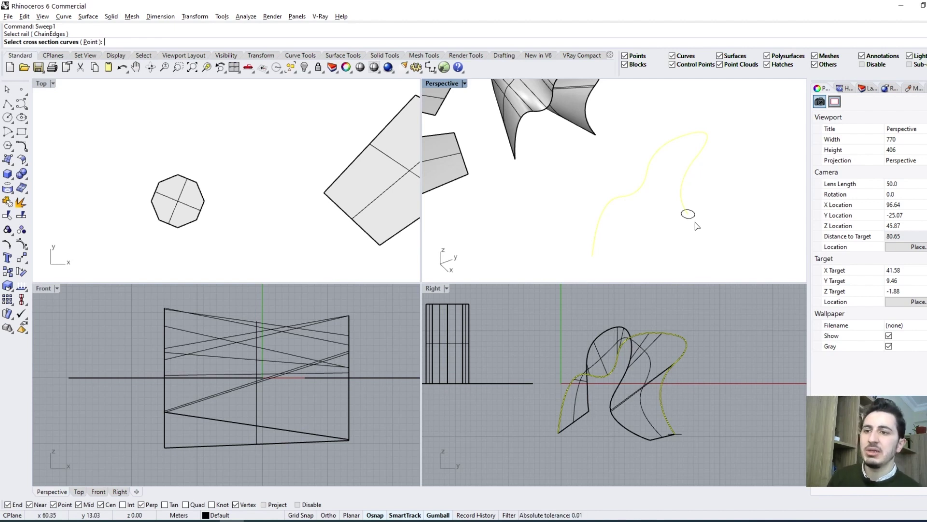
click(695, 220)
scroll(700, 224, up, 3)
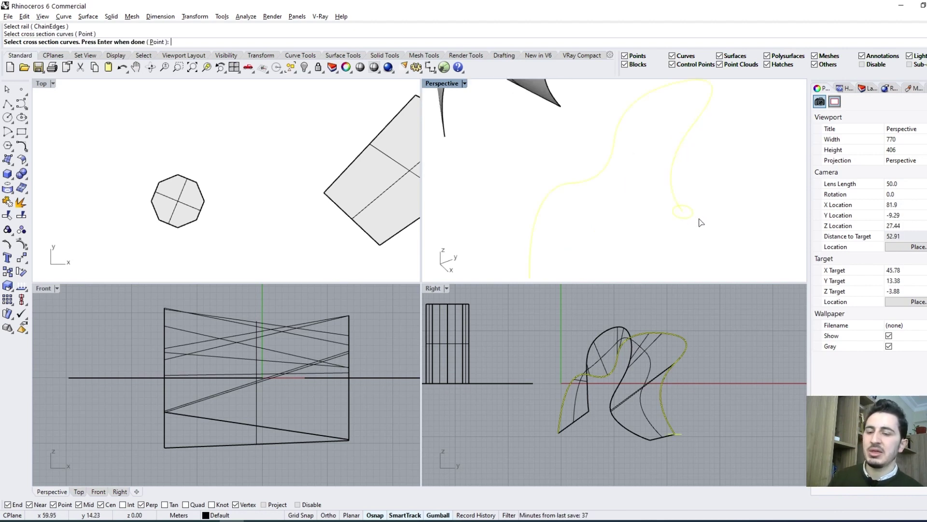
key(Return)
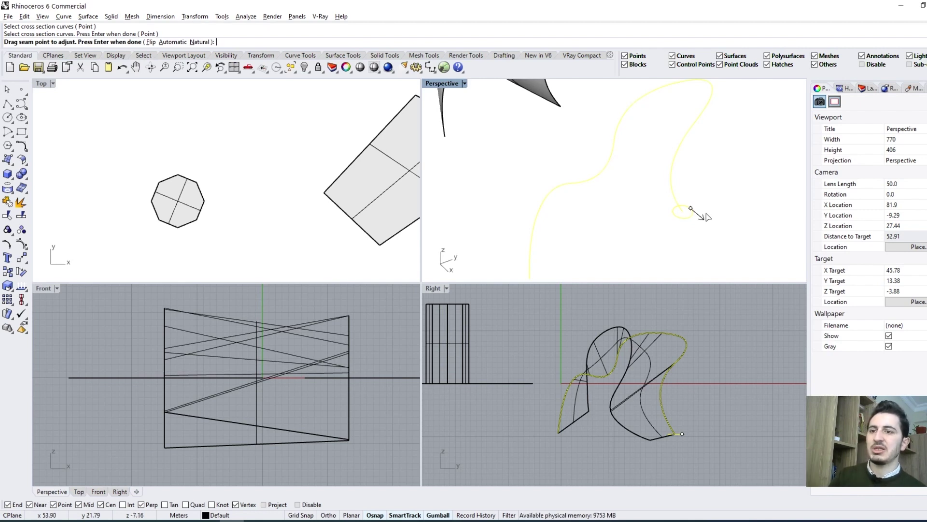
key(Return)
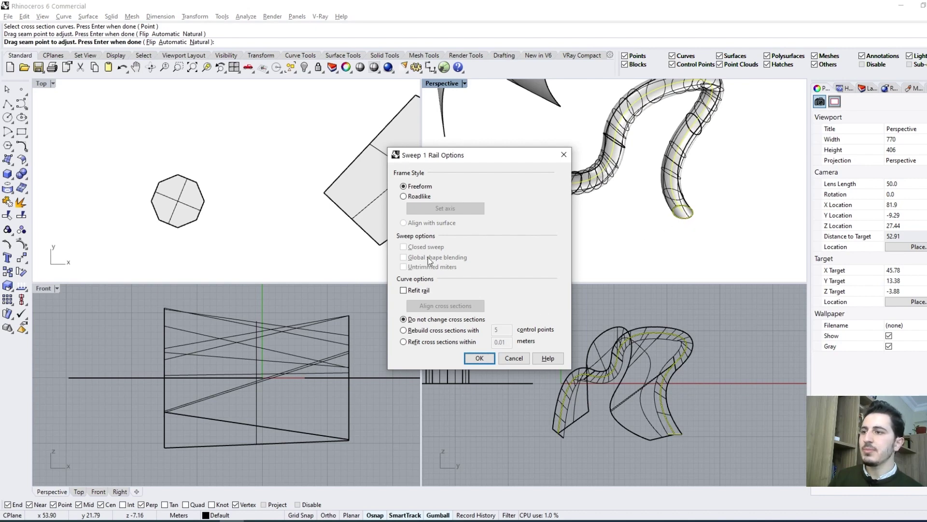
click(472, 358)
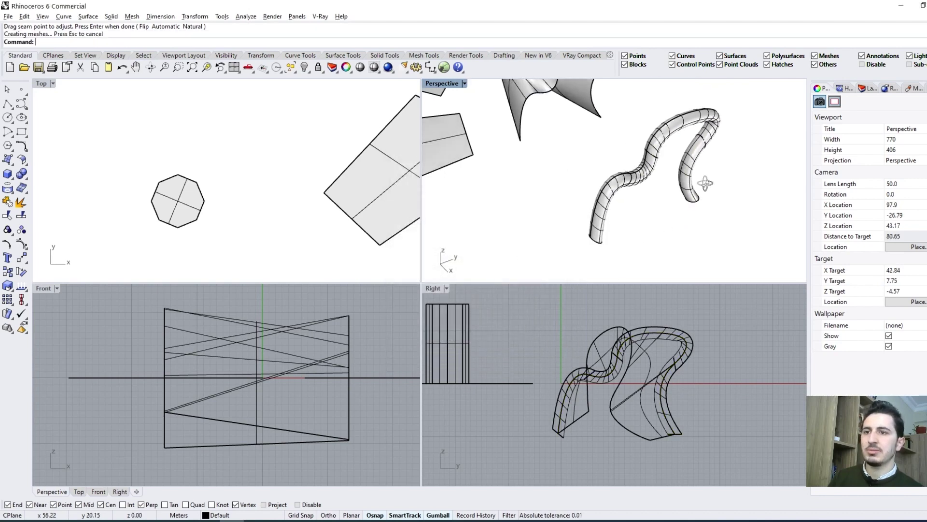
mouse_move(711, 167)
right_down()
mouse_move(702, 138)
mouse_move(709, 158)
right_up()
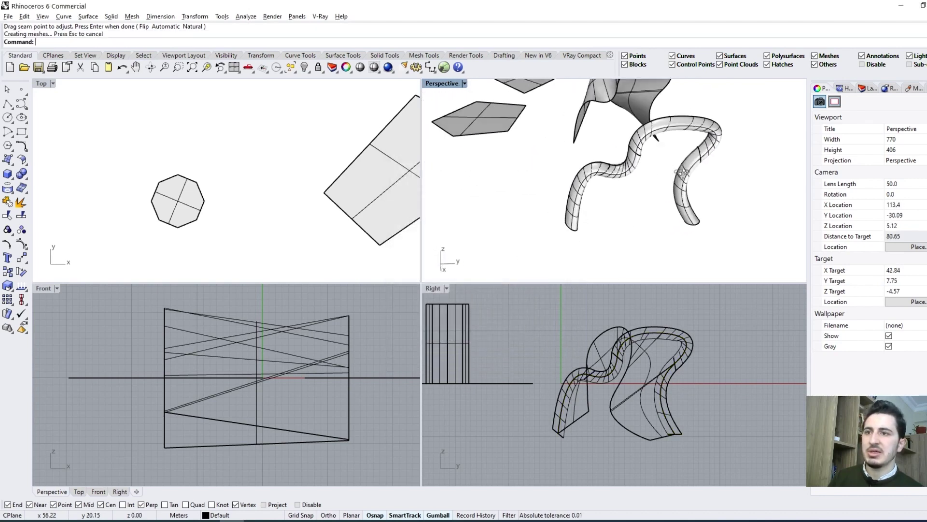
click(696, 145)
scroll(662, 212, up, 5)
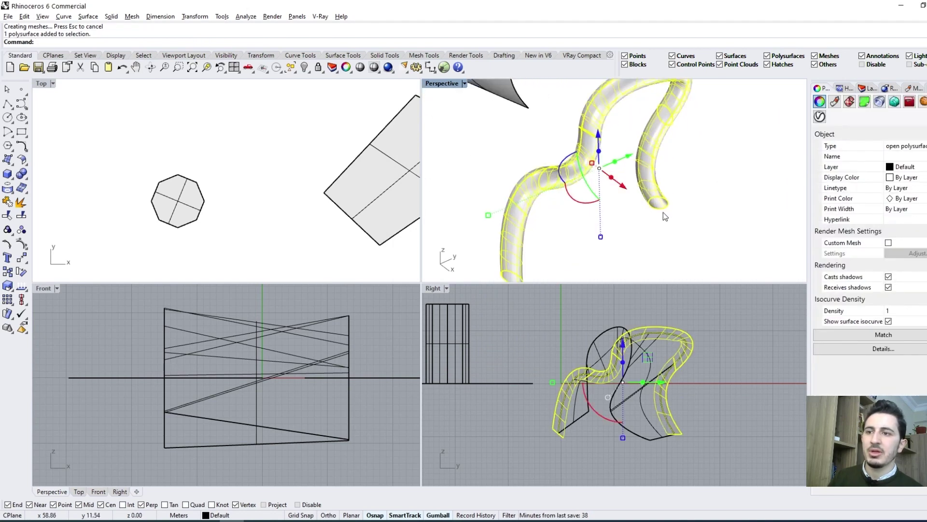
key(Escape)
drag(610, 242, 686, 169)
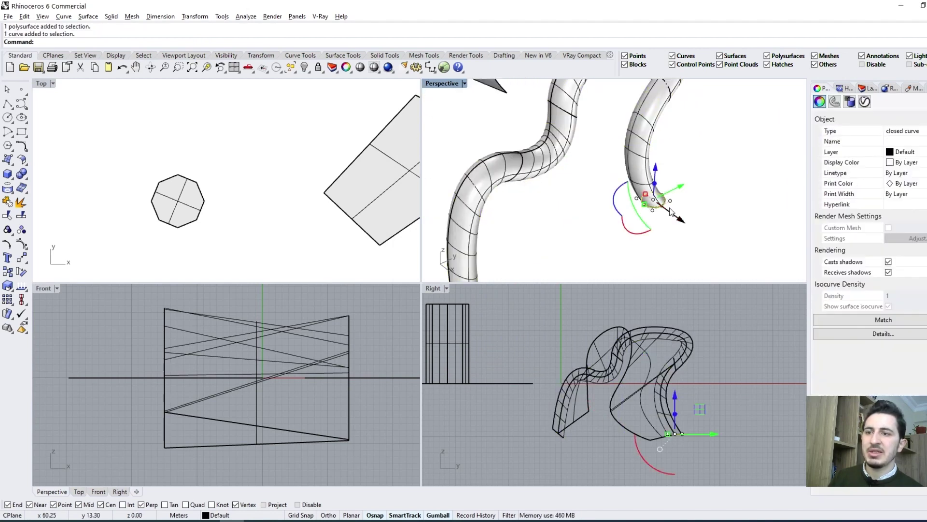
mouse_move(679, 205)
right_down()
mouse_move(684, 227)
mouse_move(635, 217)
right_up()
key(Escape)
click(661, 219)
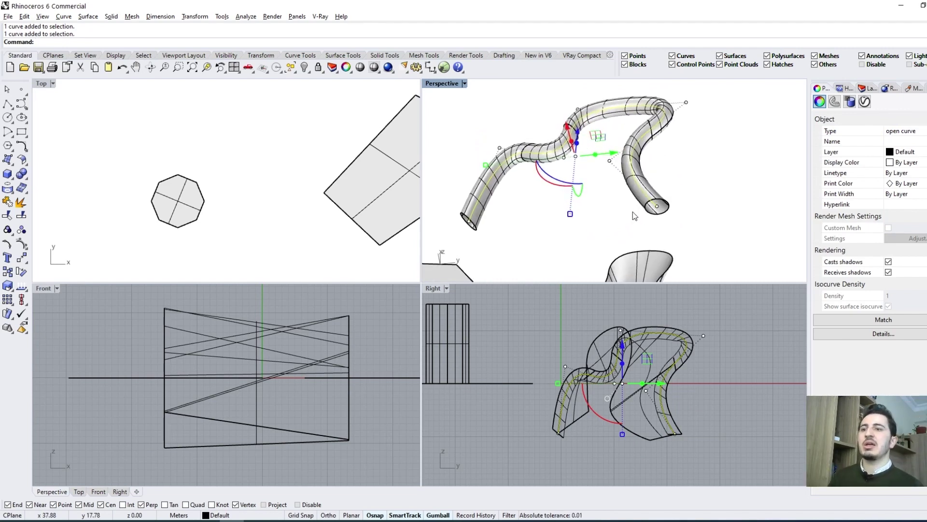
mouse_move(605, 175)
right_down()
mouse_move(686, 203)
mouse_move(586, 215)
mouse_move(634, 234)
right_up()
click(686, 203)
scroll(686, 202, down, 3)
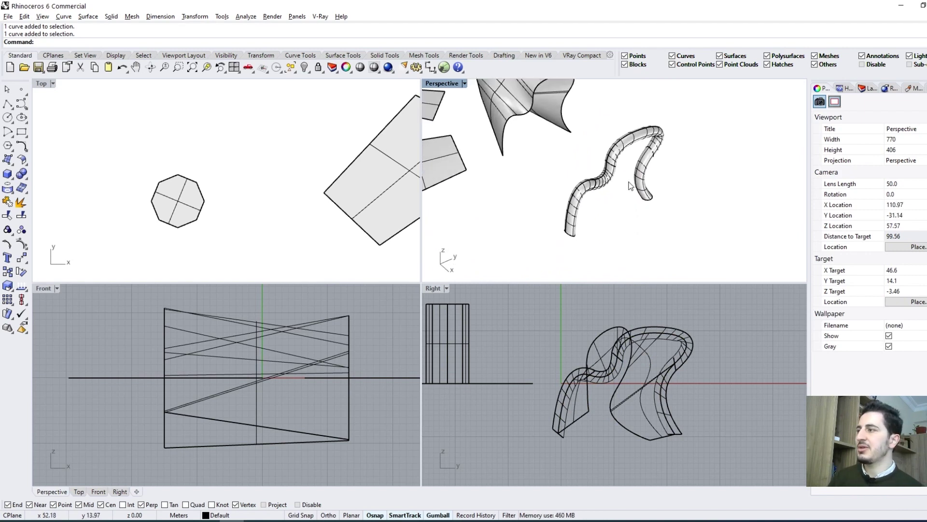
scroll(649, 161, up, 1)
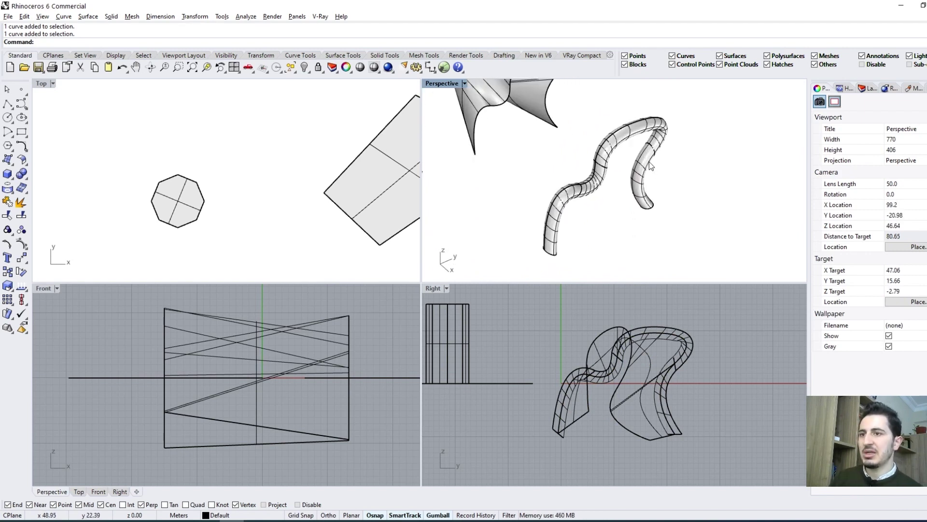
scroll(662, 159, up, 1)
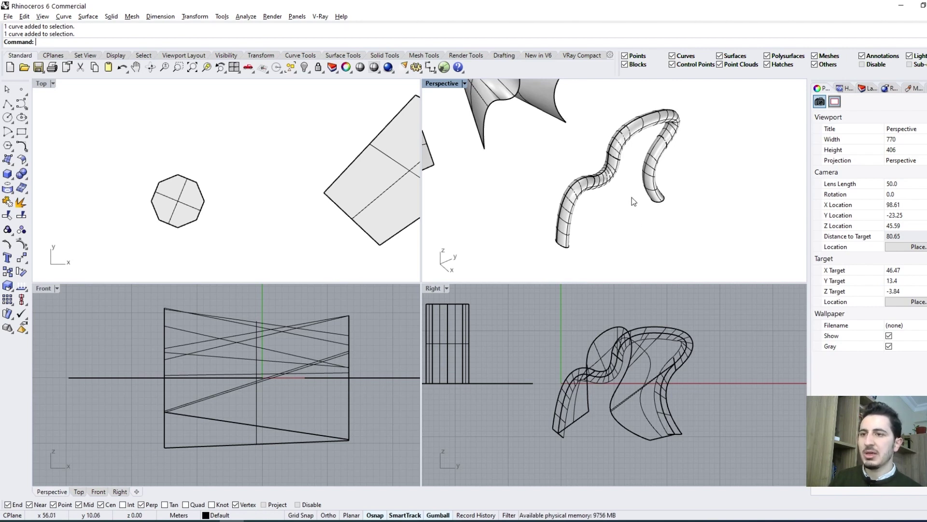
right_drag(632, 199, 604, 191)
Open the Surface Tools flyout and make the Top viewport active.
click(13, 165)
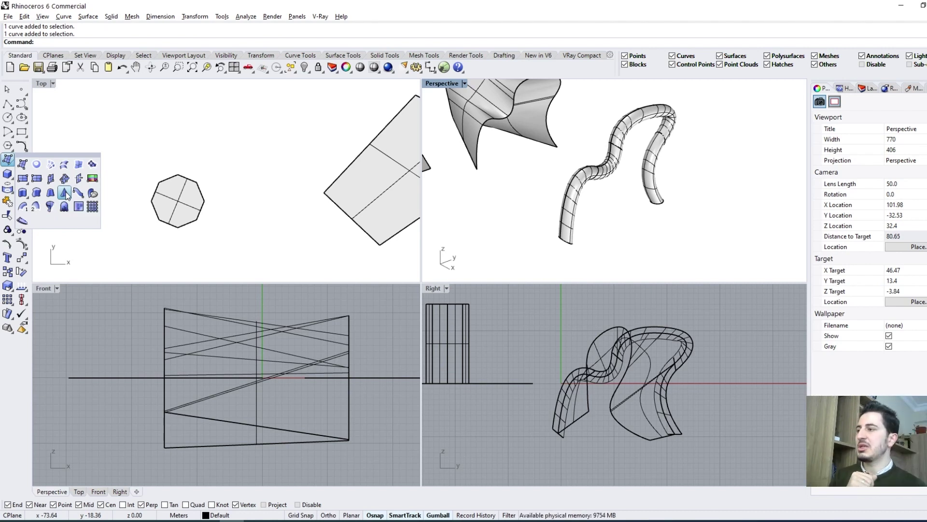
click(116, 194)
click(7, 159)
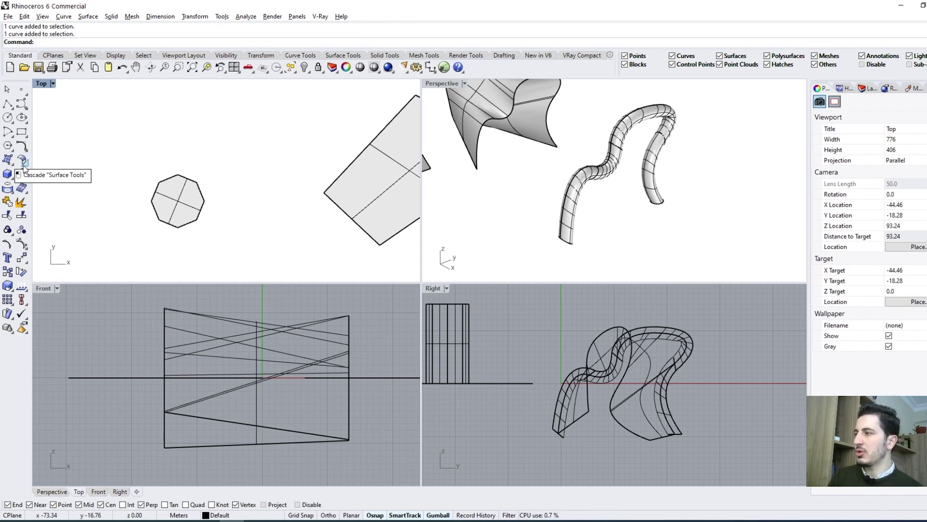
click(24, 166)
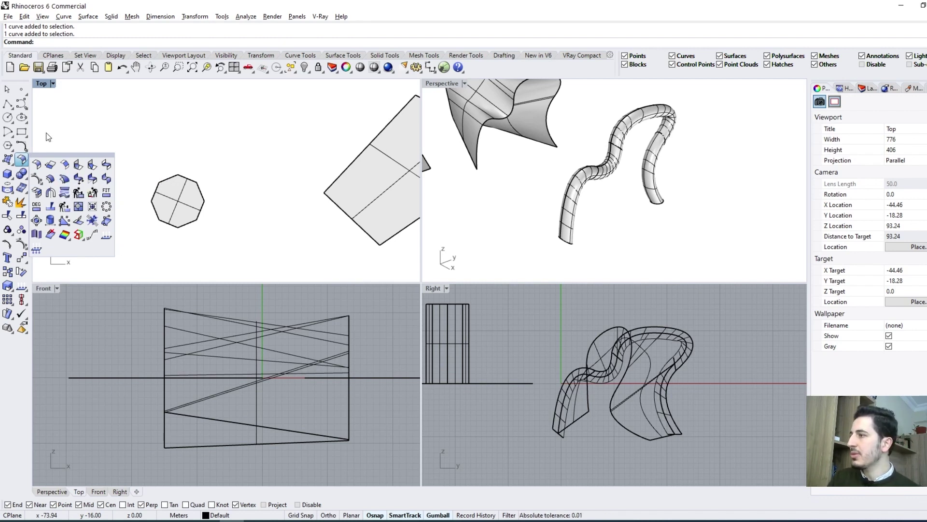
click(11, 179)
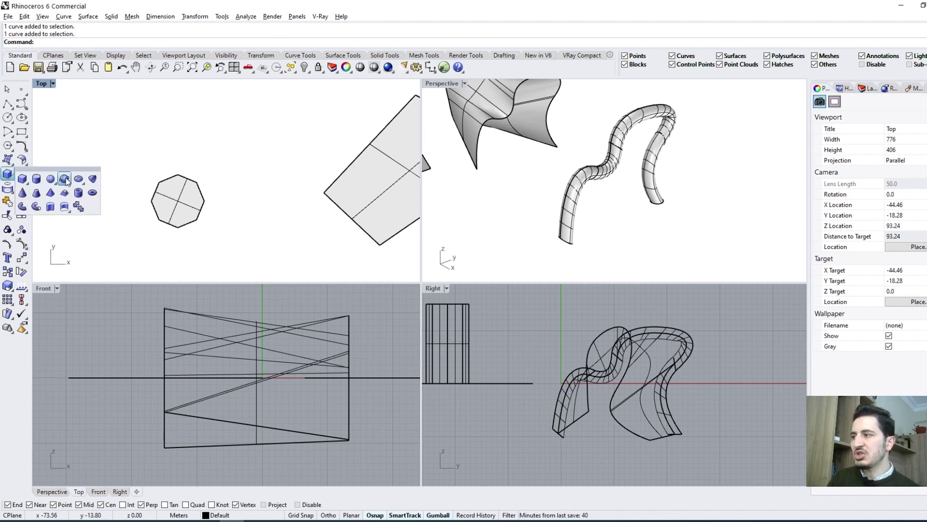